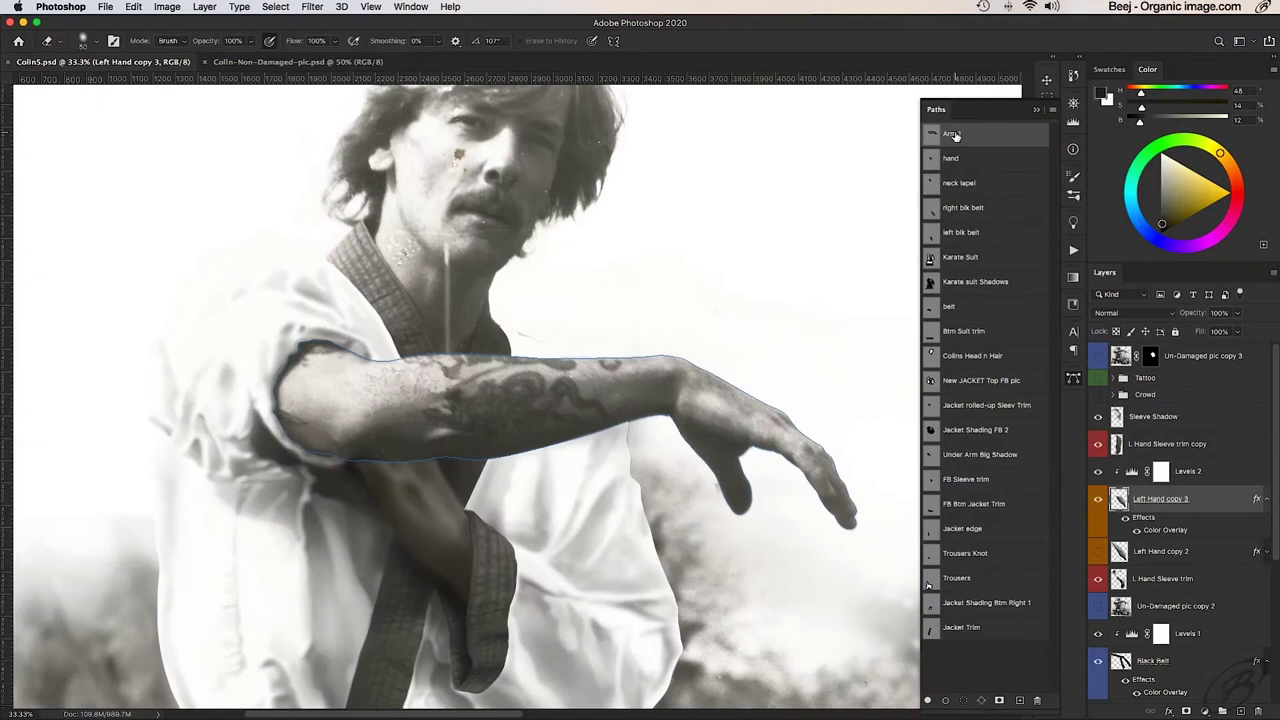
# Step: Load the Arm 1 path as a selection and feather it
pyautogui.keyDown('super'); pyautogui.click(954, 135); pyautogui.keyUp('super')
pyautogui.click(275, 6)
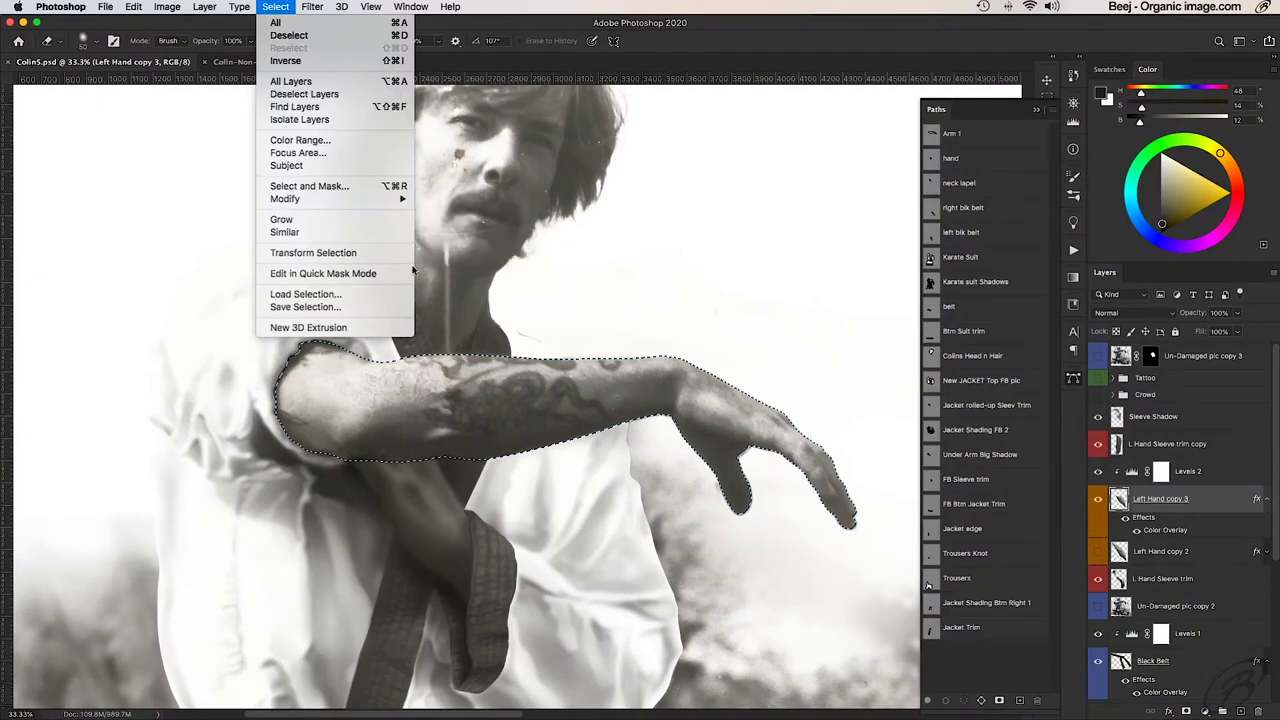
pyautogui.click(440, 258)
pyautogui.press('Return')
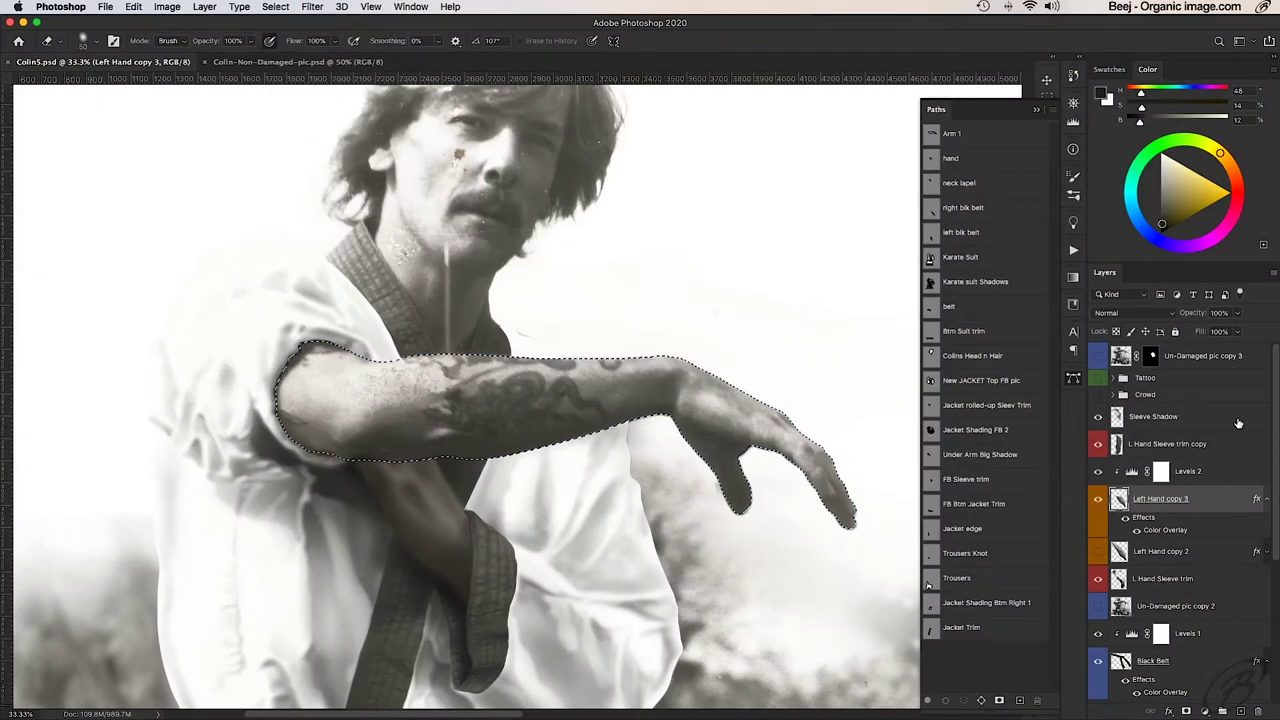
# Step: Add a new empty layer named Arm Shading and zoom in on the arm
pyautogui.press('super+shift+alt+n')
pyautogui.write('Arm Shading')
pyautogui.press('Return')
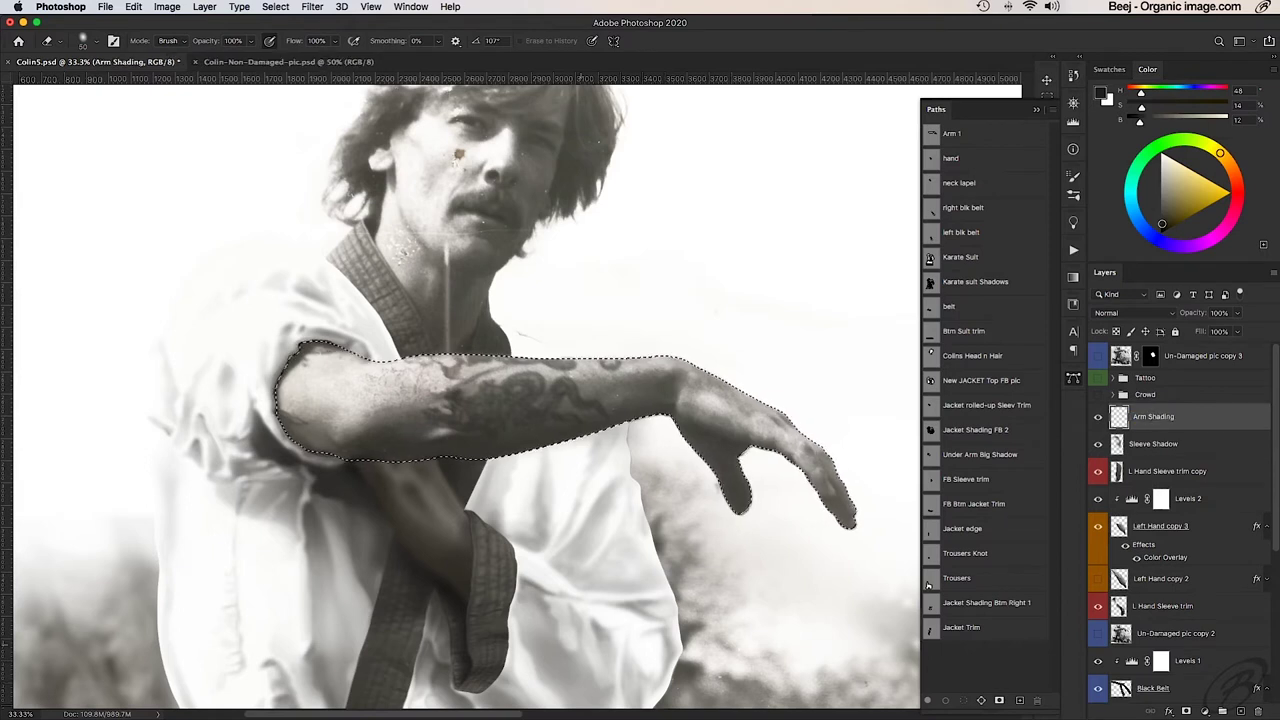
pyautogui.press('super+equal')
# Step: Set a slightly larger brush with the light foreground colour and lighten the upper arm
pyautogui.press('b')
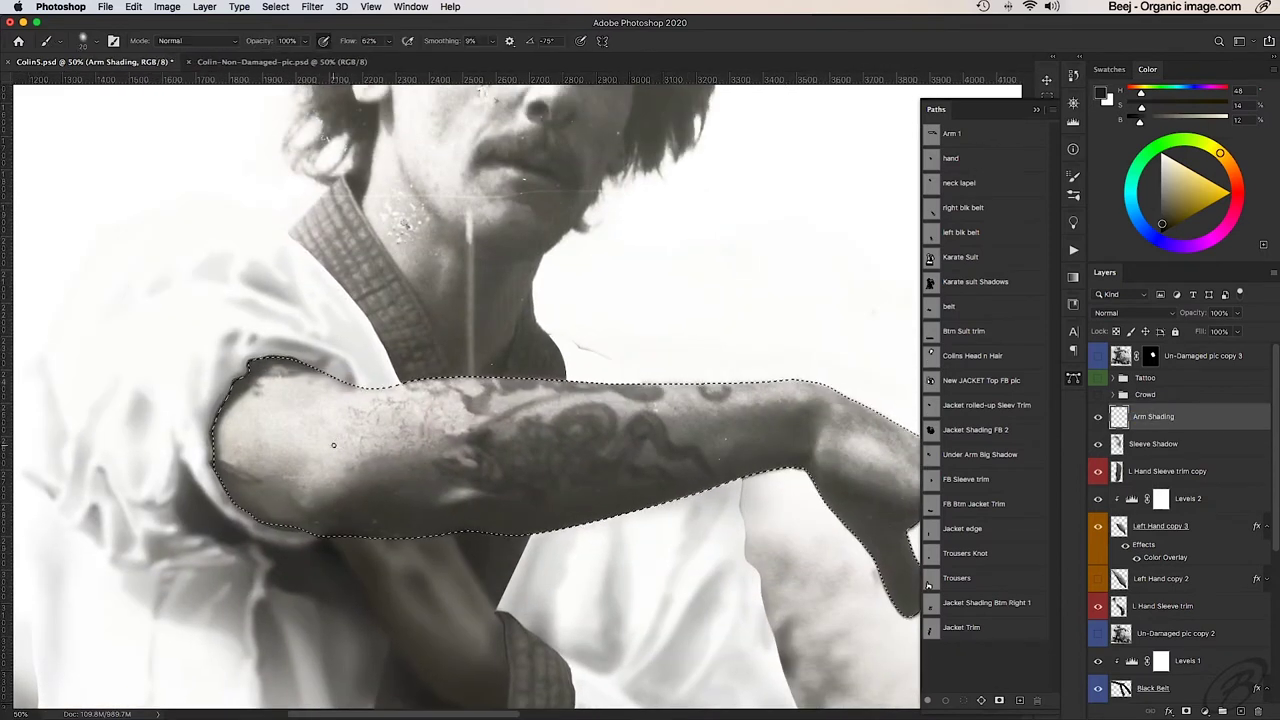
pyautogui.rightClick(340, 438)
pyautogui.press('Return')
pyautogui.press('x')
pyautogui.moveTo(309, 401)
pyautogui.mouseDown()
pyautogui.moveTo(309, 417)
pyautogui.moveTo(431, 409)
pyautogui.moveTo(411, 403)
pyautogui.moveTo(323, 459)
pyautogui.mouseUp()
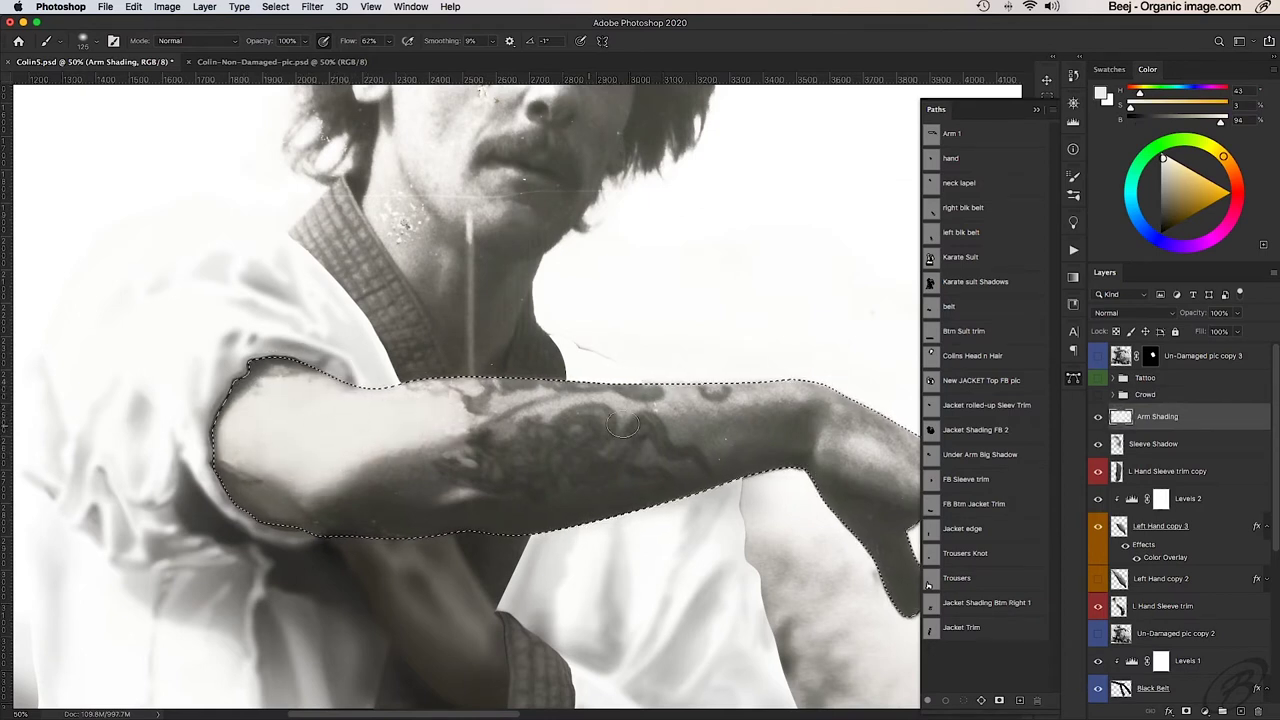
# Step: Paint light strokes over the hand, wrist and forearm to even out dark patches
pyautogui.hscroll(5, 600, 440)
pyautogui.moveTo(769, 528)
pyautogui.mouseDown()
pyautogui.moveTo(520, 405)
pyautogui.moveTo(154, 394)
pyautogui.mouseUp()
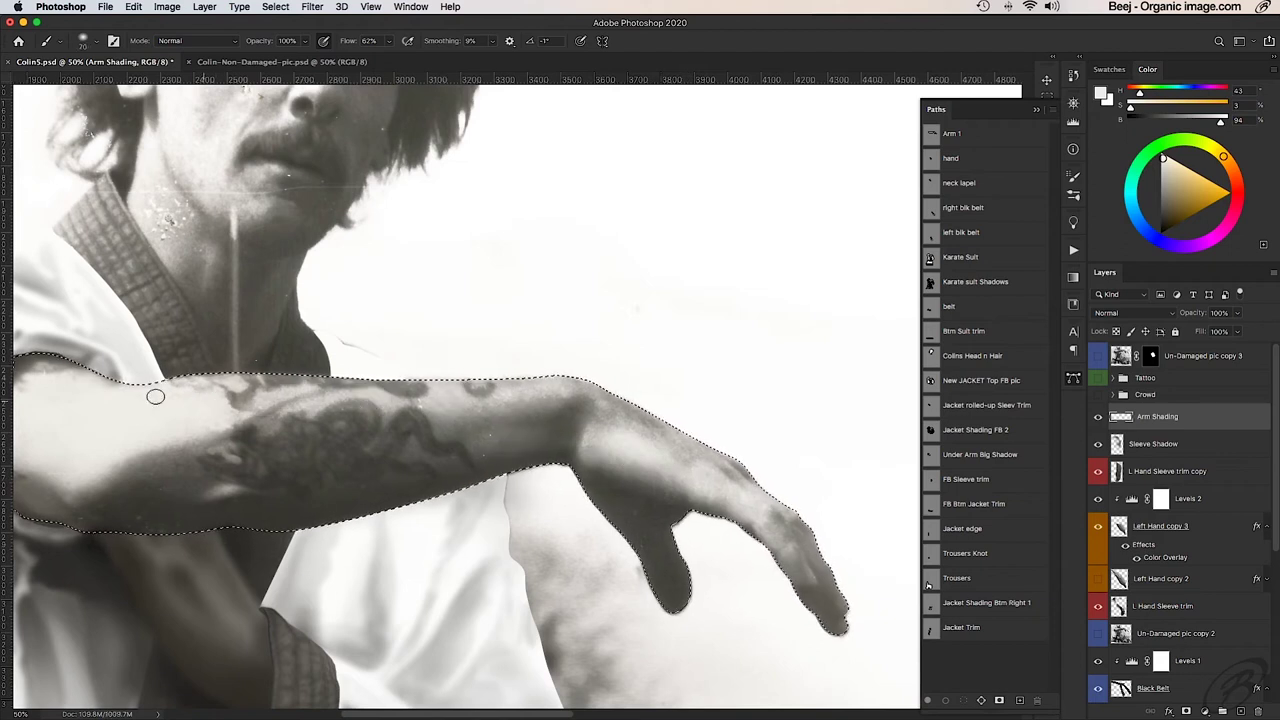
pyautogui.hscroll(-3, 290, 413)
pyautogui.hscroll(-2, 263, 443)
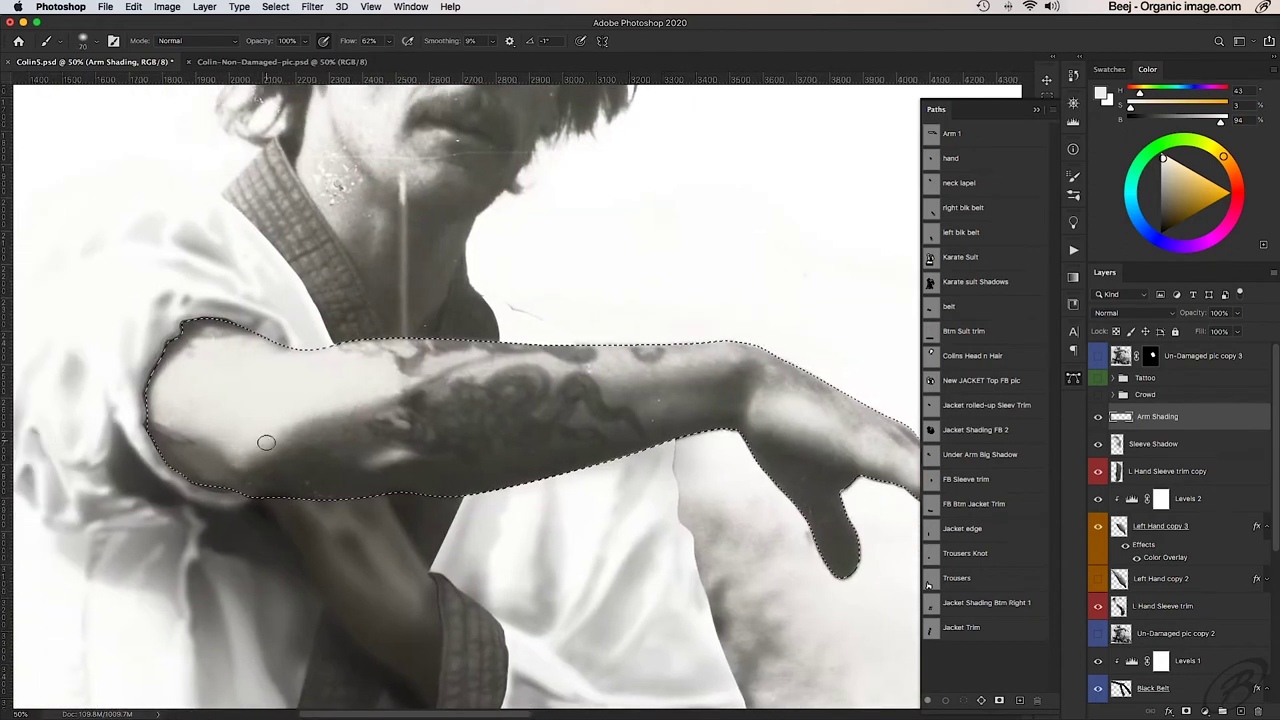
pyautogui.moveTo(733, 358)
pyautogui.mouseDown()
pyautogui.moveTo(677, 360)
pyautogui.moveTo(844, 415)
pyautogui.mouseUp()
pyautogui.hscroll(6, 750, 390)
pyautogui.scroll(-2, 750, 390)
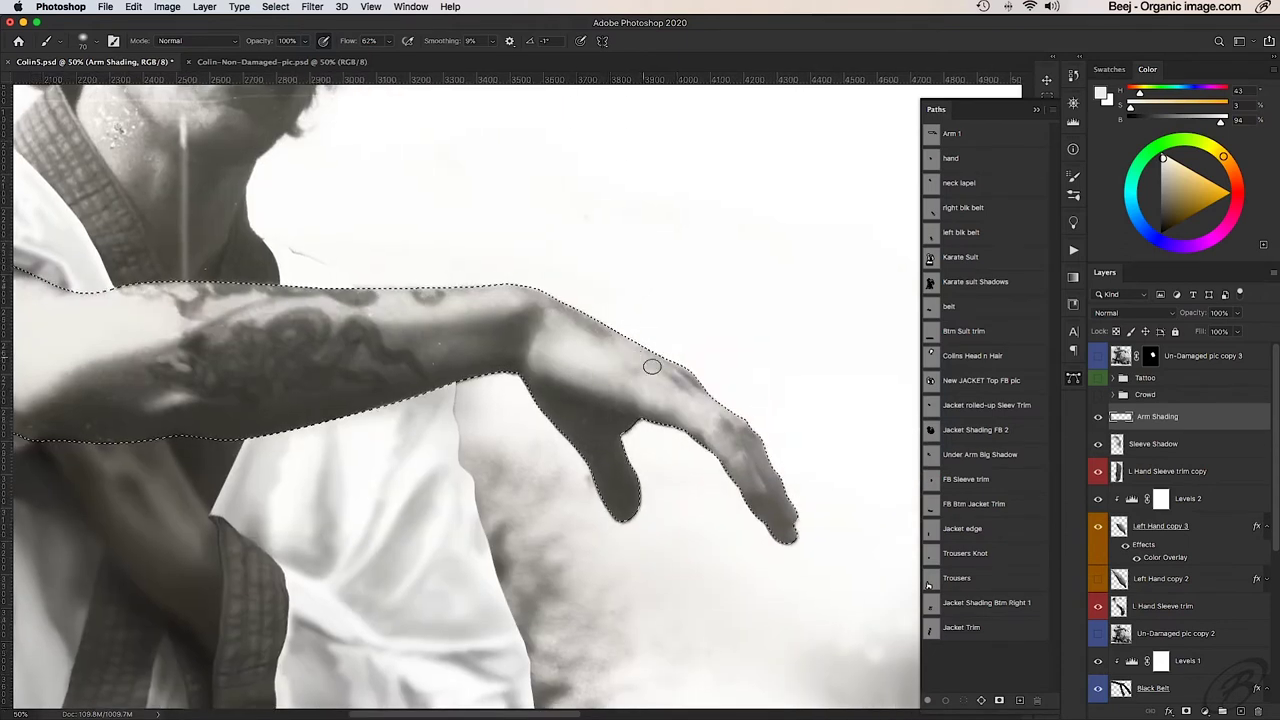
pyautogui.moveTo(654, 366)
pyautogui.mouseDown()
pyautogui.moveTo(769, 503)
pyautogui.moveTo(690, 410)
pyautogui.moveTo(557, 323)
pyautogui.moveTo(290, 306)
pyautogui.moveTo(240, 318)
pyautogui.mouseUp()
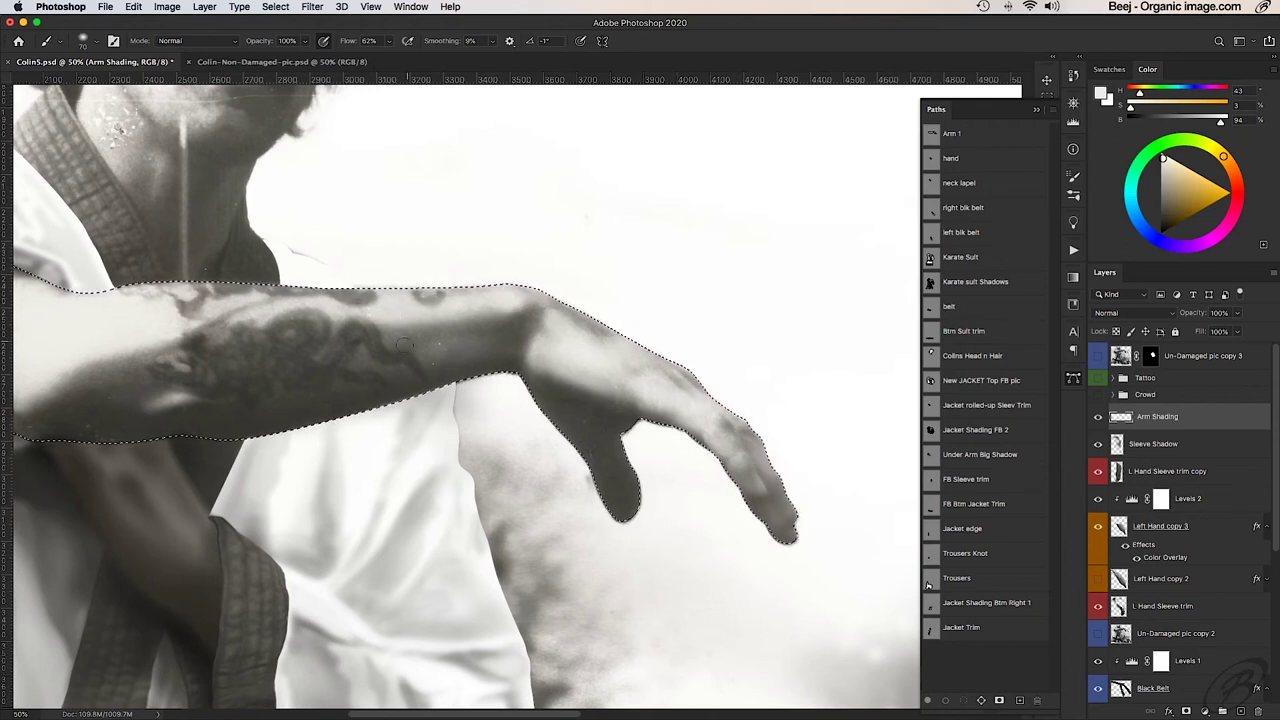
pyautogui.hscroll(-6, 706, 396)
pyautogui.scroll(1, 706, 396)
pyautogui.moveTo(706, 396)
pyautogui.mouseDown()
pyautogui.moveTo(465, 375)
pyautogui.moveTo(314, 400)
pyautogui.mouseUp()
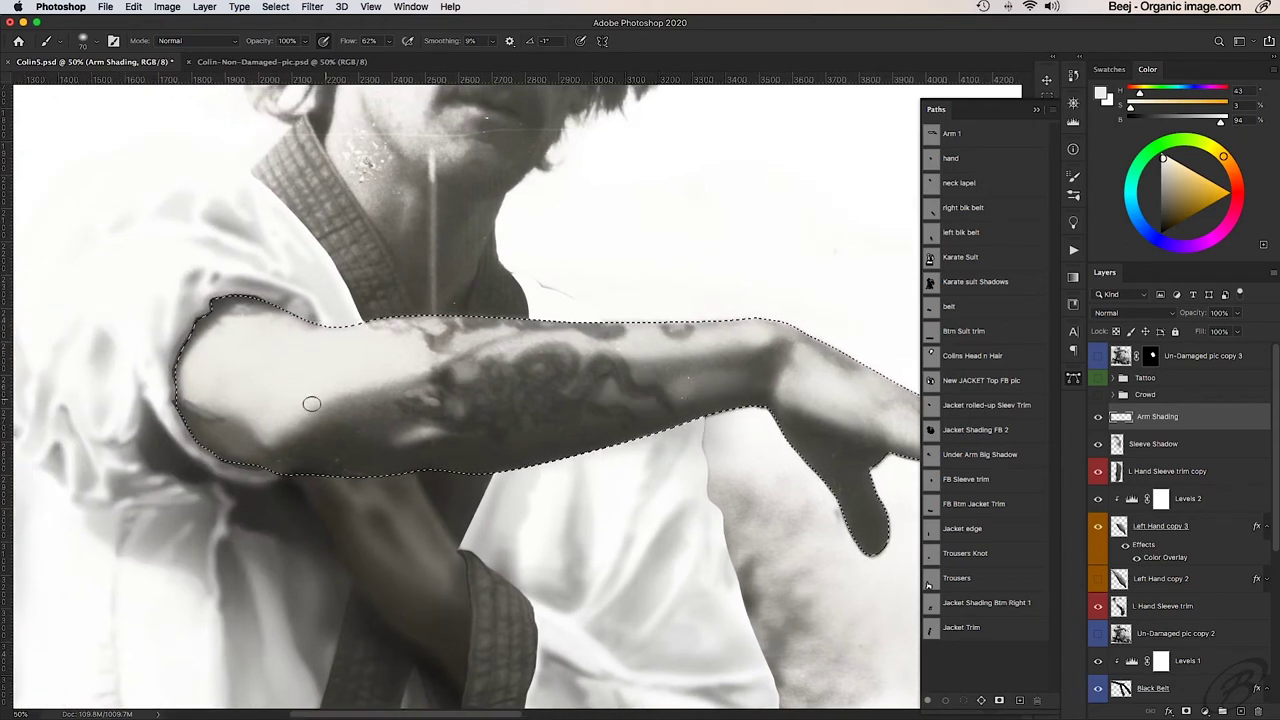
# Step: Lighten the dark area near the elbow, then show Un-Damaged pic copy 3 with its mask deleted
pyautogui.moveTo(186, 386); pyautogui.dragTo(239, 453)
pyautogui.hotkey('ctrl', '-')
pyautogui.click(1098, 355)
pyautogui.rightClick(1150, 355)
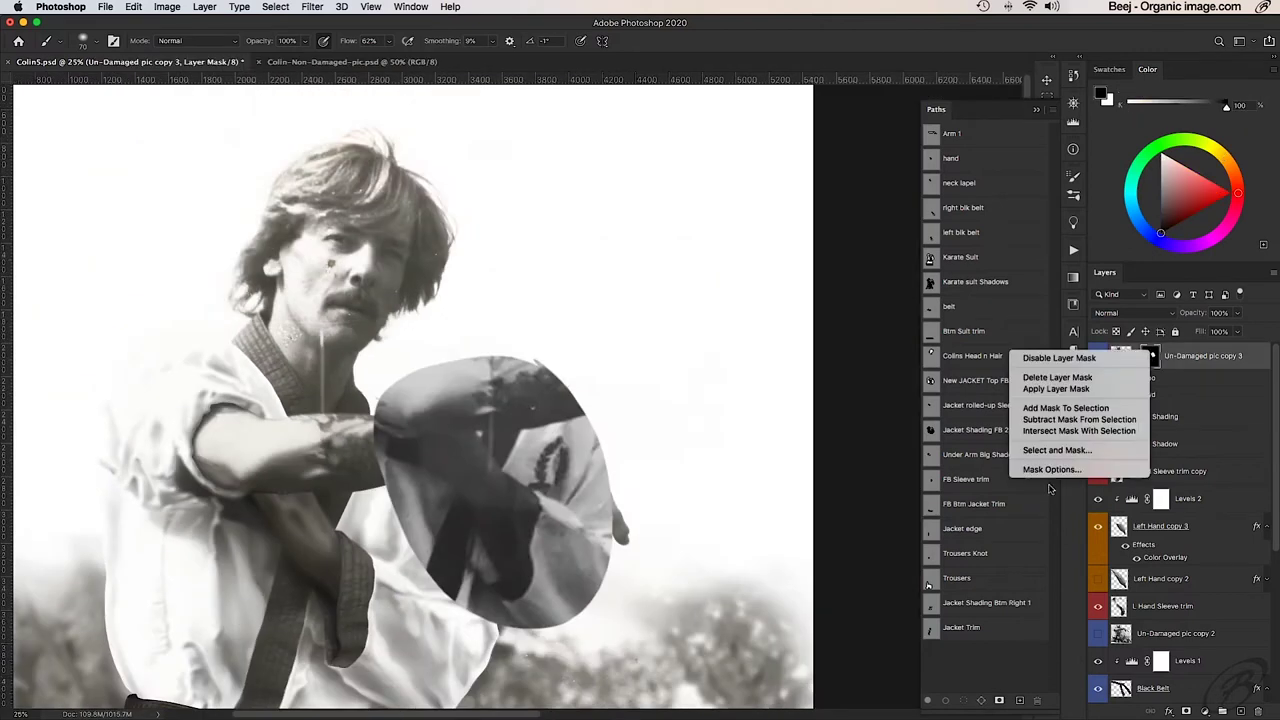
pyautogui.click(1130, 375)
# Step: Lasso the undamaged arm, mask the copy to it, and move it up-left as reference
pyautogui.press('l')
pyautogui.moveTo(358, 350); pyautogui.dragTo(446, 348)
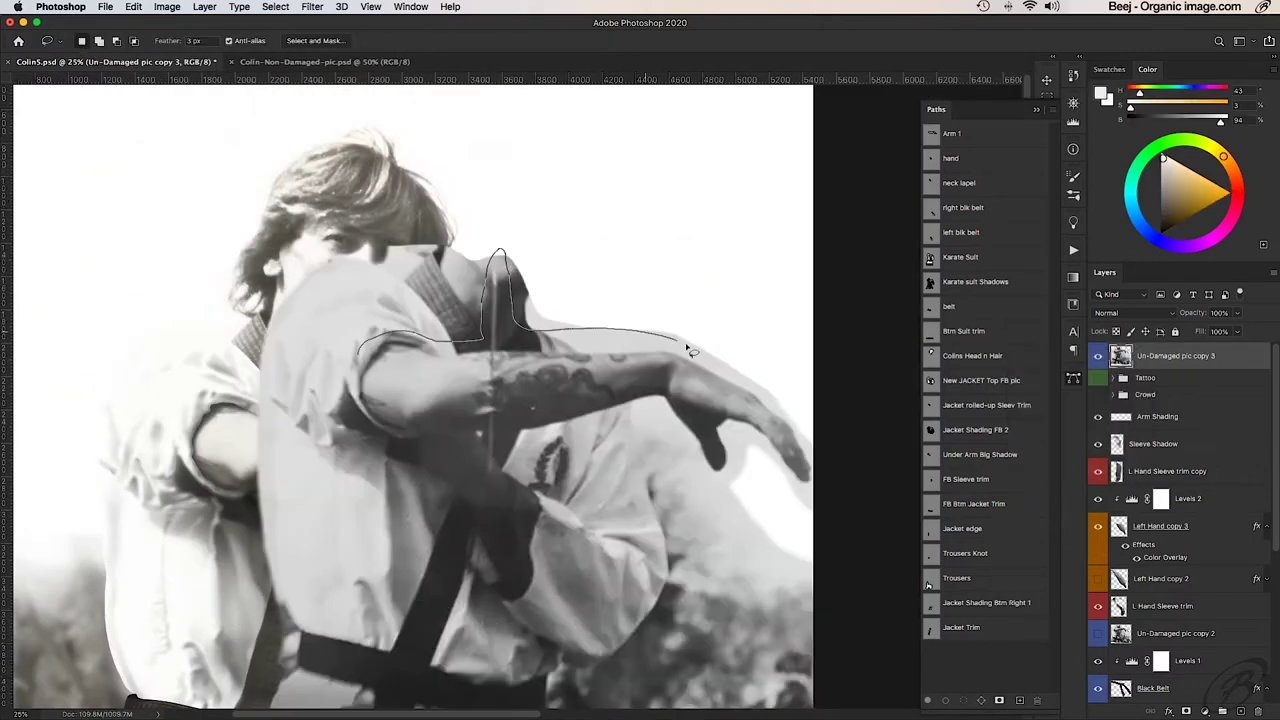
pyautogui.moveTo(489, 492); pyautogui.dragTo(470, 480)
pyautogui.click(1186, 711)
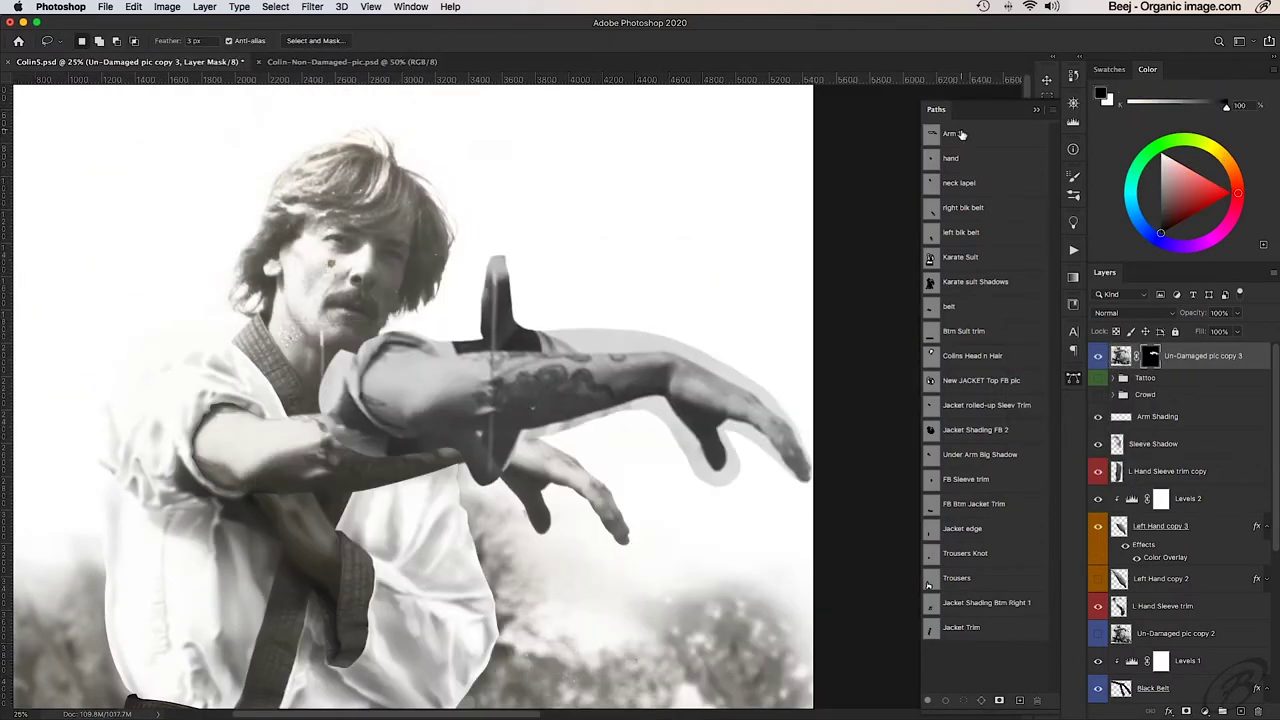
pyautogui.press('v')
pyautogui.moveTo(536, 379); pyautogui.dragTo(453, 306)
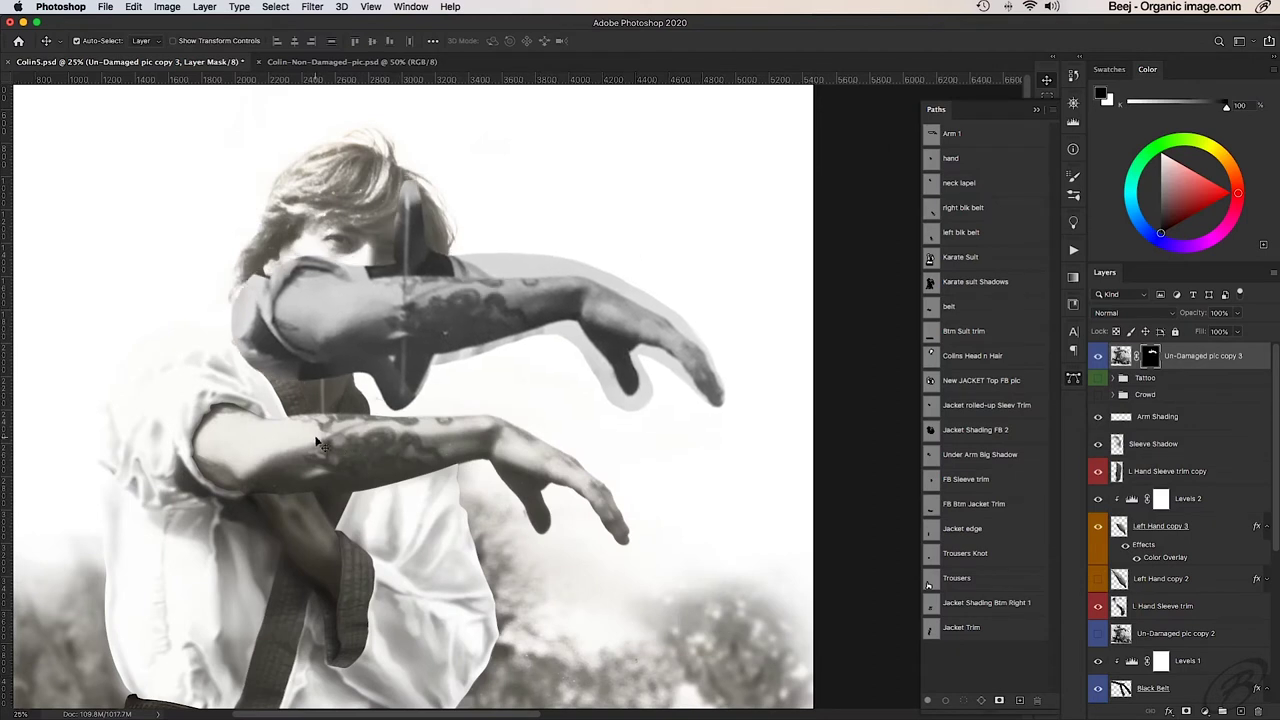
# Step: Reload the ARM 3px feather selection on Arm Shading and lower brush opacity to 46%
pyautogui.press('super+plus')
pyautogui.click(1157, 416)
pyautogui.press('b')
pyautogui.click(275, 6)
pyautogui.click(329, 186)
pyautogui.click(630, 308)
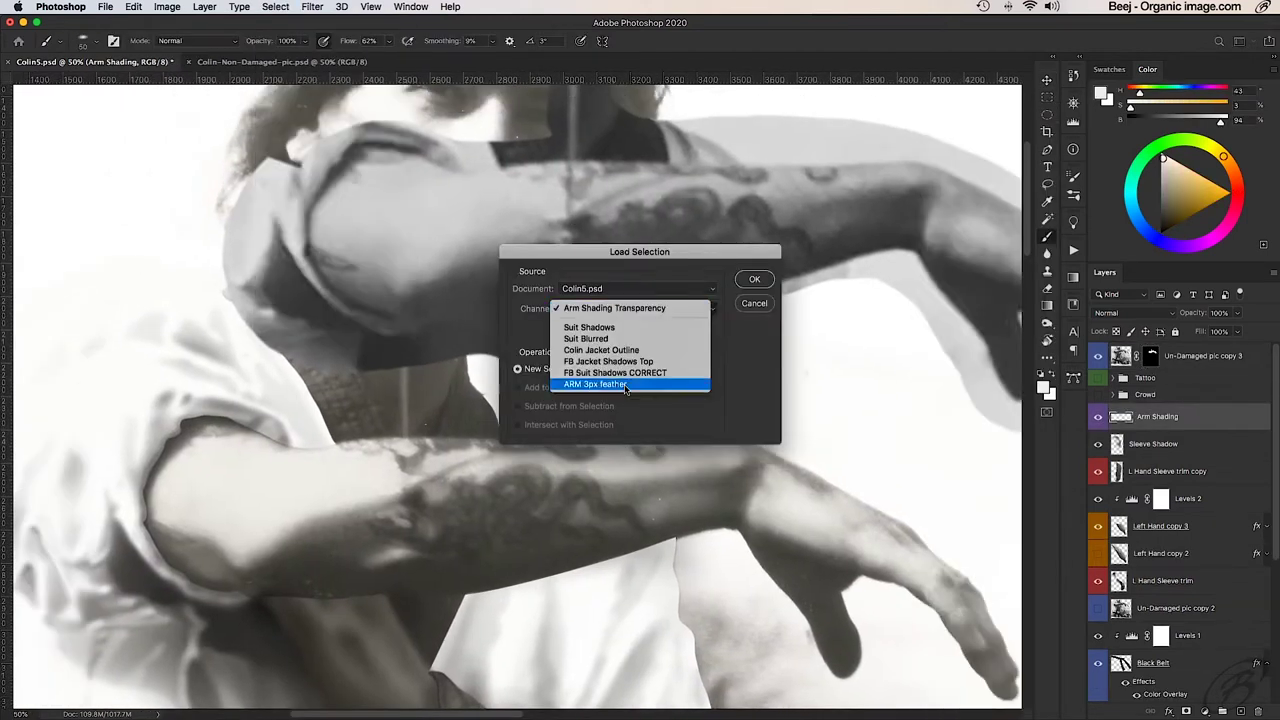
pyautogui.click(625, 385)
pyautogui.press('Return')
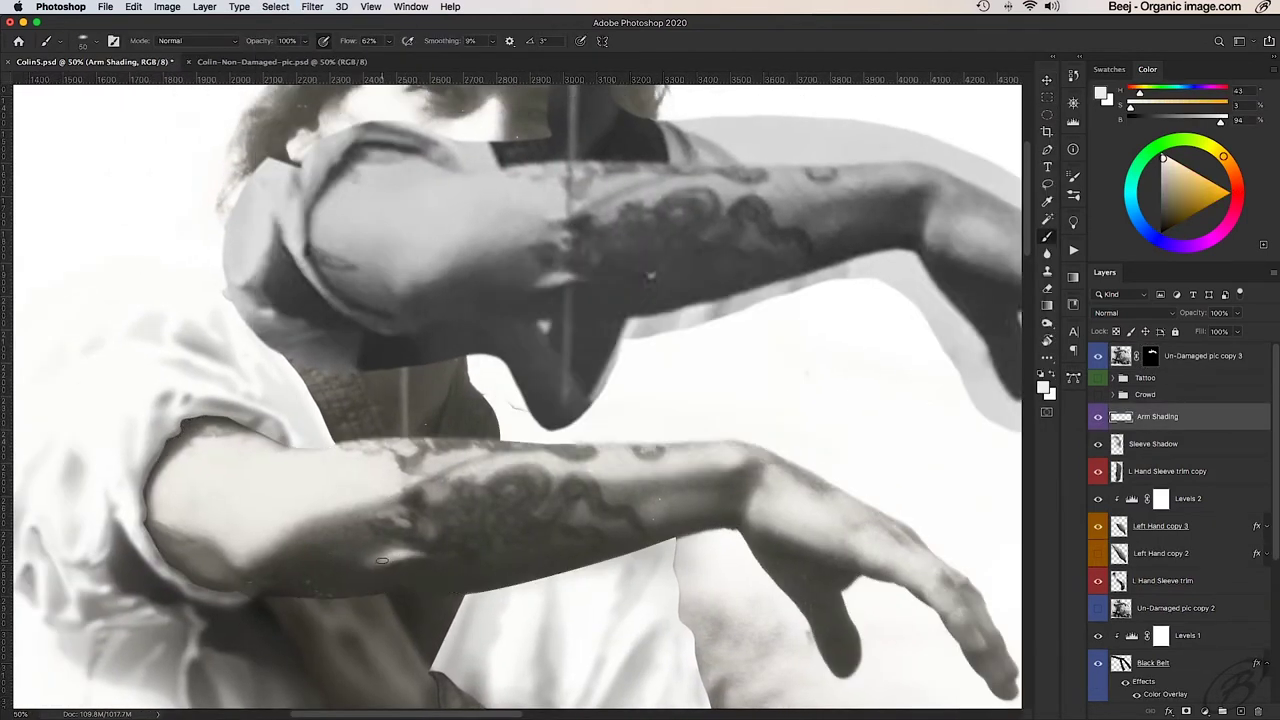
pyautogui.moveTo(305, 41); pyautogui.dragTo(271, 57)
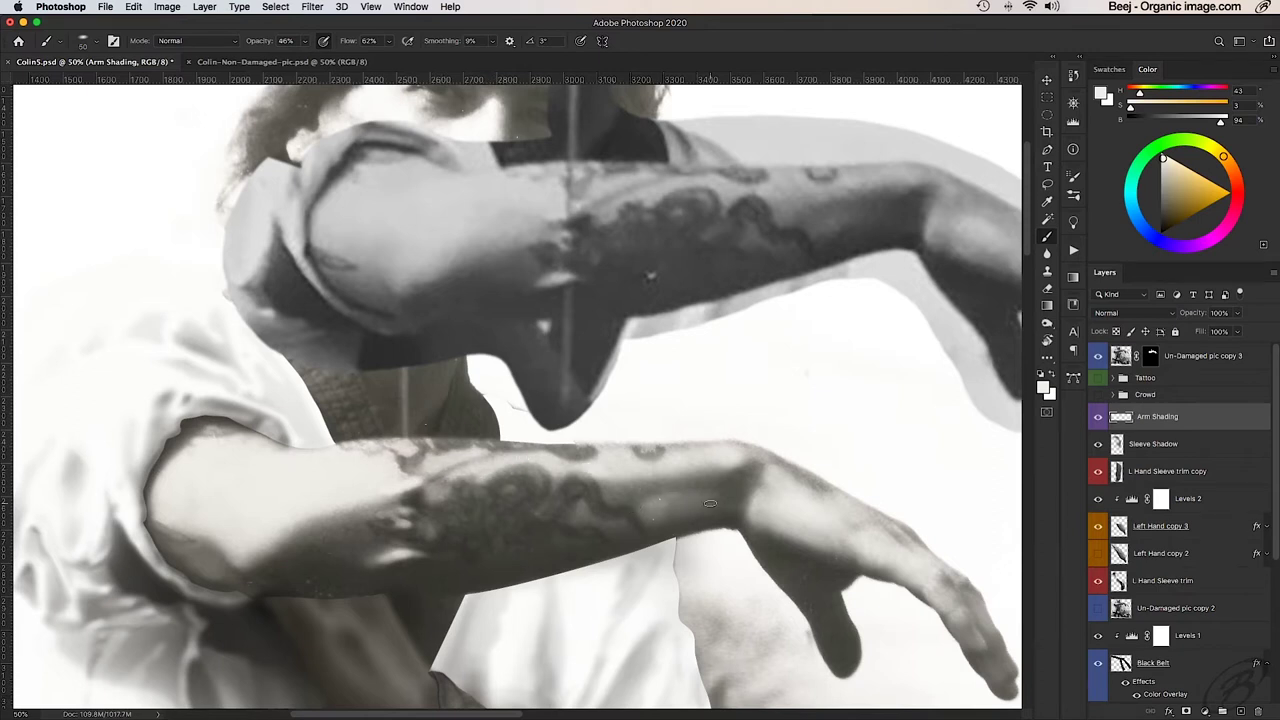
pyautogui.click(665, 509)
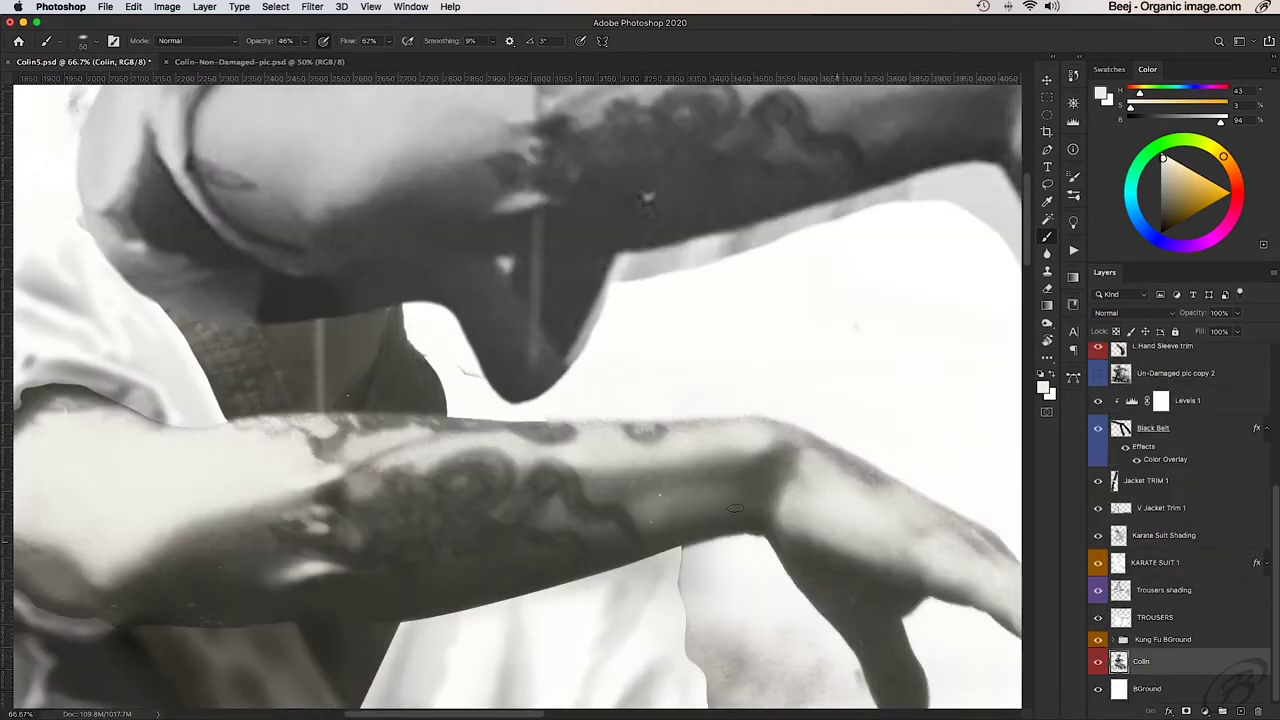
# Step: Make the Colin layer active and switch to the Spot Healing Brush
pyautogui.click(658, 508)
pyautogui.click(1047, 271)
pyautogui.click(1048, 358)
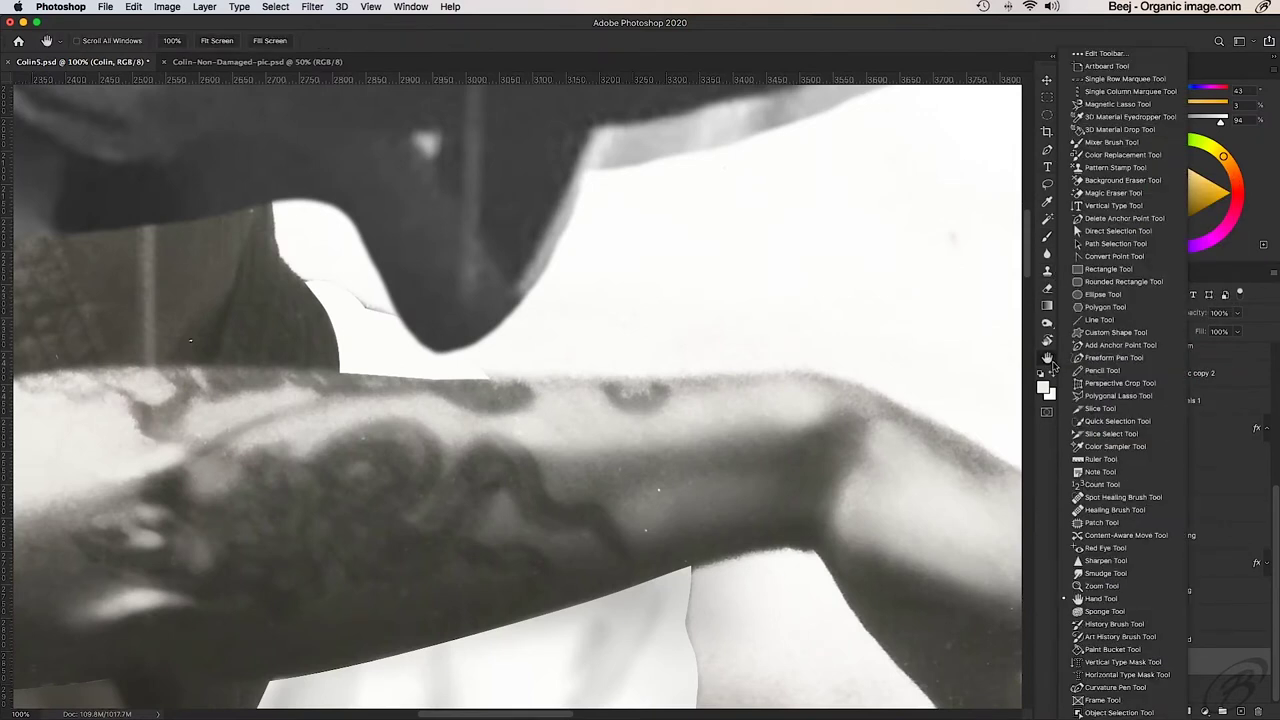
pyautogui.click(1110, 497)
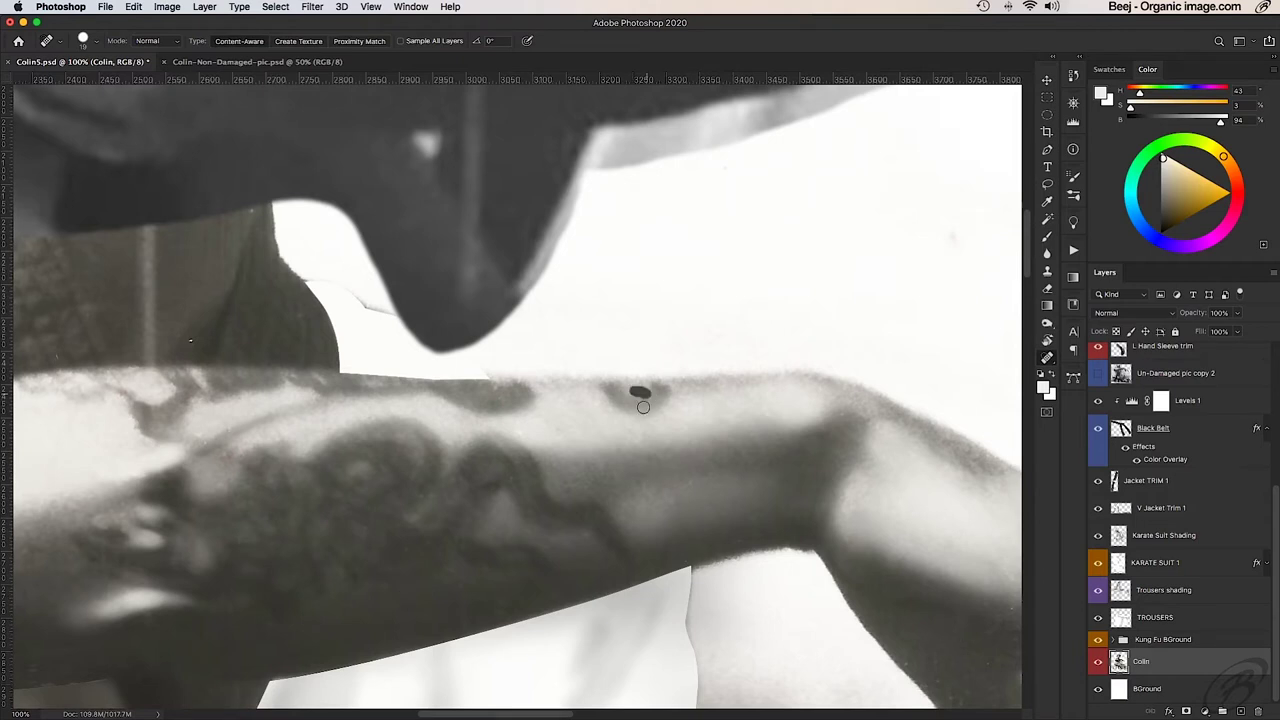
# Step: Heal the blemishes and dark marks along the armpit fold
pyautogui.hscroll(-10, 643, 407)
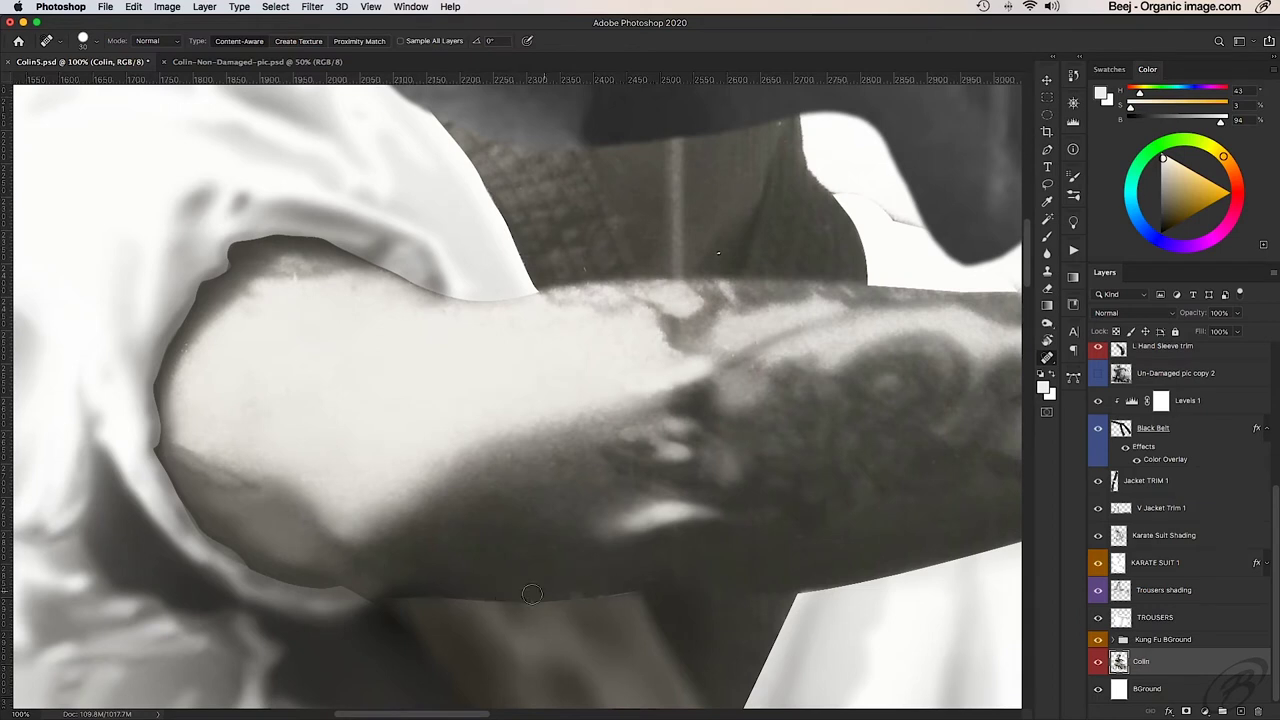
pyautogui.hotkey('ctrl', '+')
pyautogui.moveTo(400, 470); pyautogui.dragTo(423, 537)
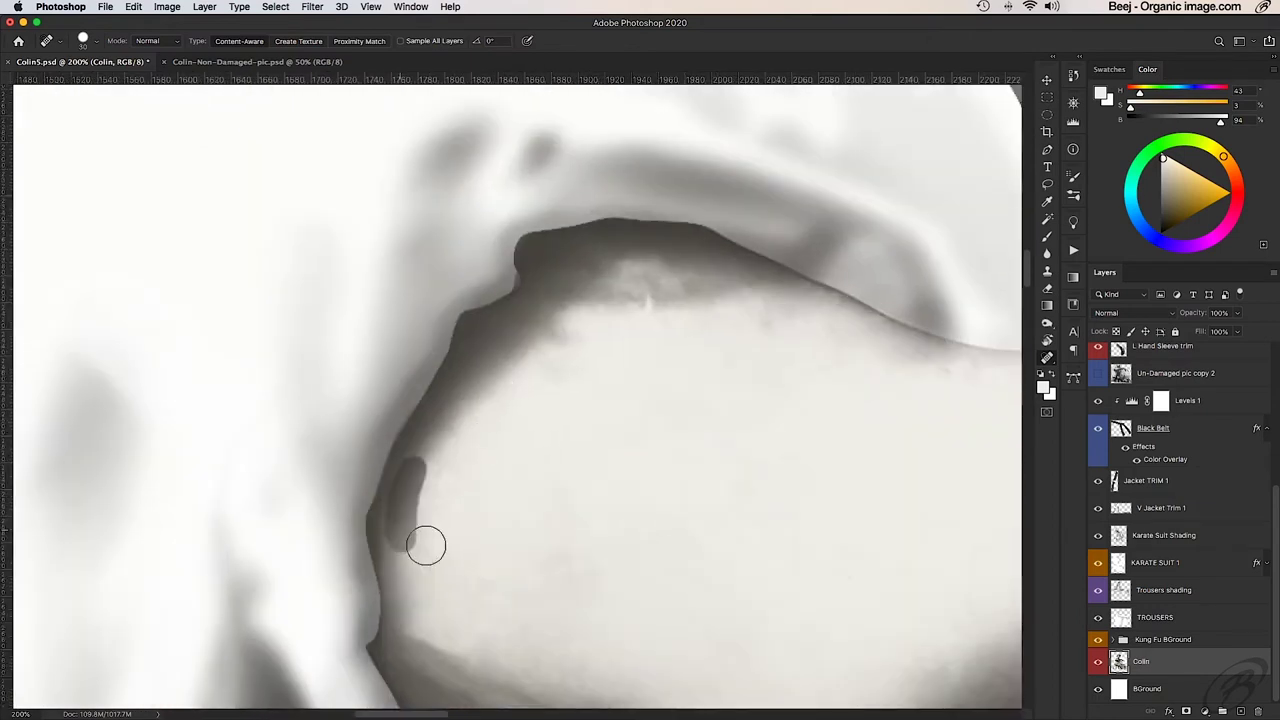
pyautogui.moveTo(470, 620); pyautogui.dragTo(414, 657)
pyautogui.moveTo(468, 442); pyautogui.dragTo(536, 448)
pyautogui.hotkey('ctrl', '-')
# Step: Pan around the forearm, wrist and hand to check the evened tone
pyautogui.scroll(-3, 620, 540)
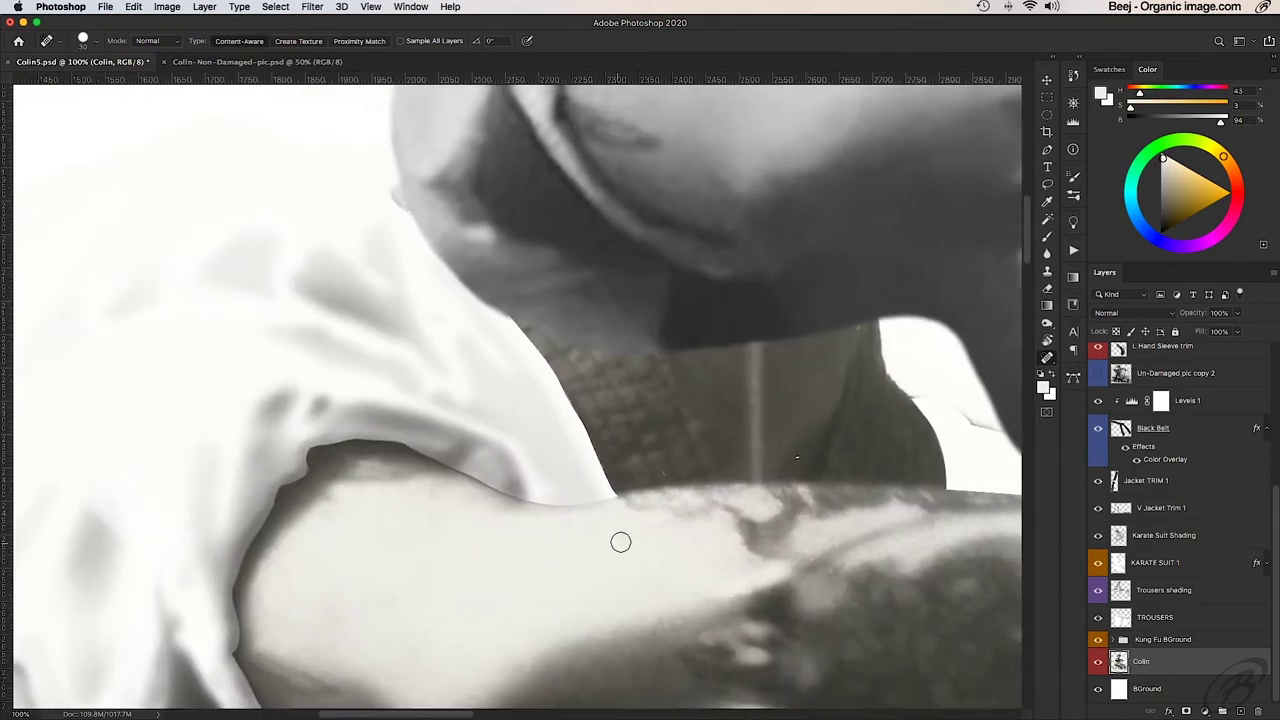
pyautogui.scroll(-3, 578, 401)
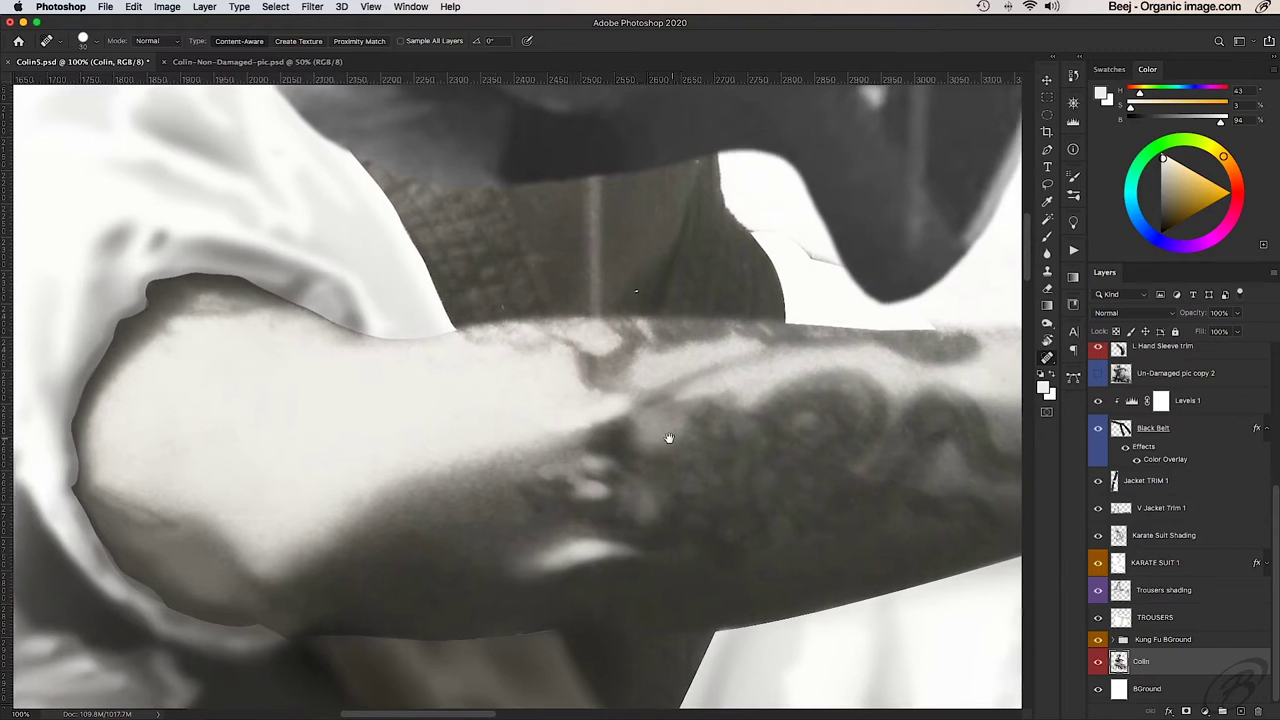
pyautogui.hscroll(15, 666, 437)
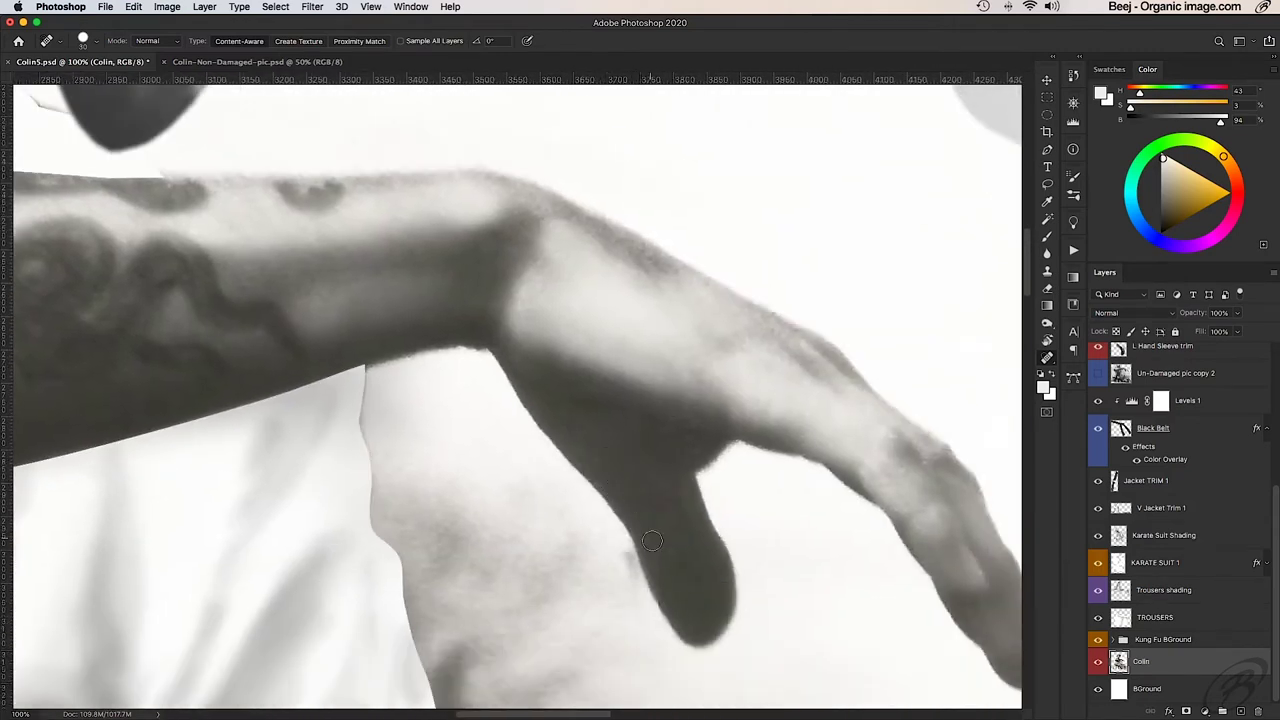
pyautogui.scroll(3, 651, 540)
pyautogui.hscroll(-3, 651, 540)
pyautogui.hscroll(5, 660, 530)
pyautogui.scroll(-1, 660, 530)
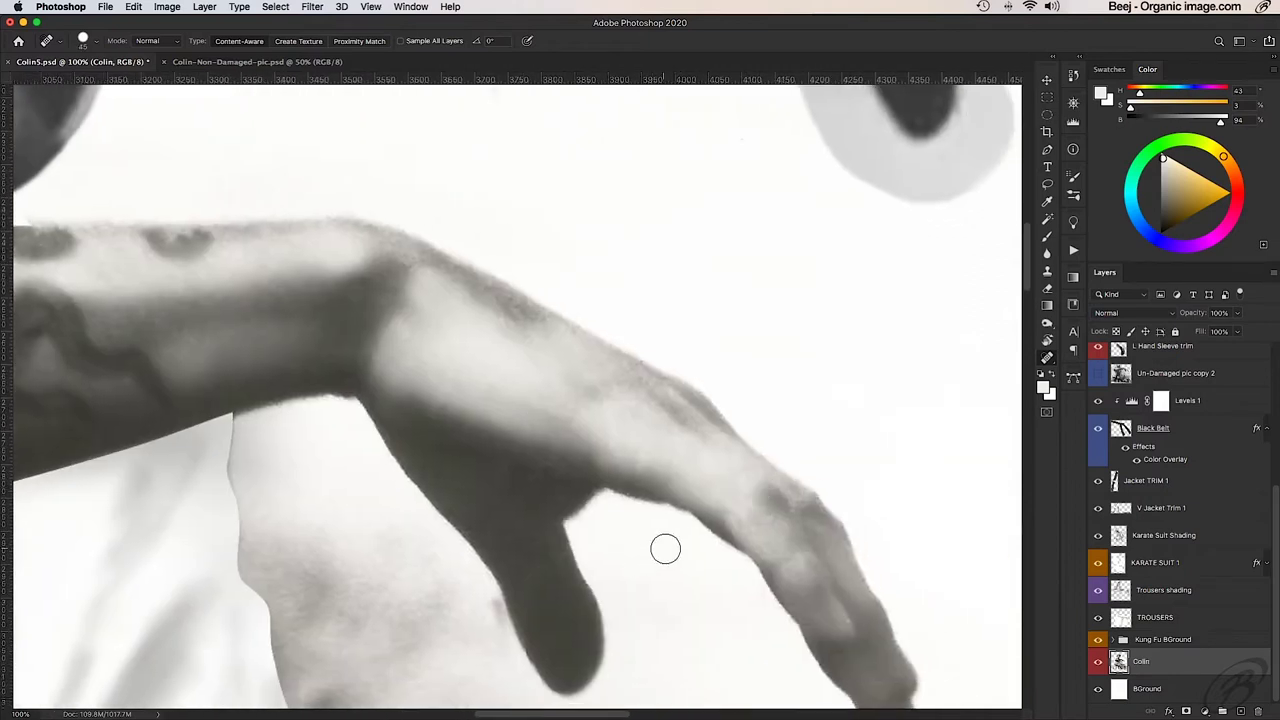
pyautogui.hscroll(-10, 846, 621)
pyautogui.scroll(3, 637, 463)
pyautogui.scroll(-3, 666, 437)
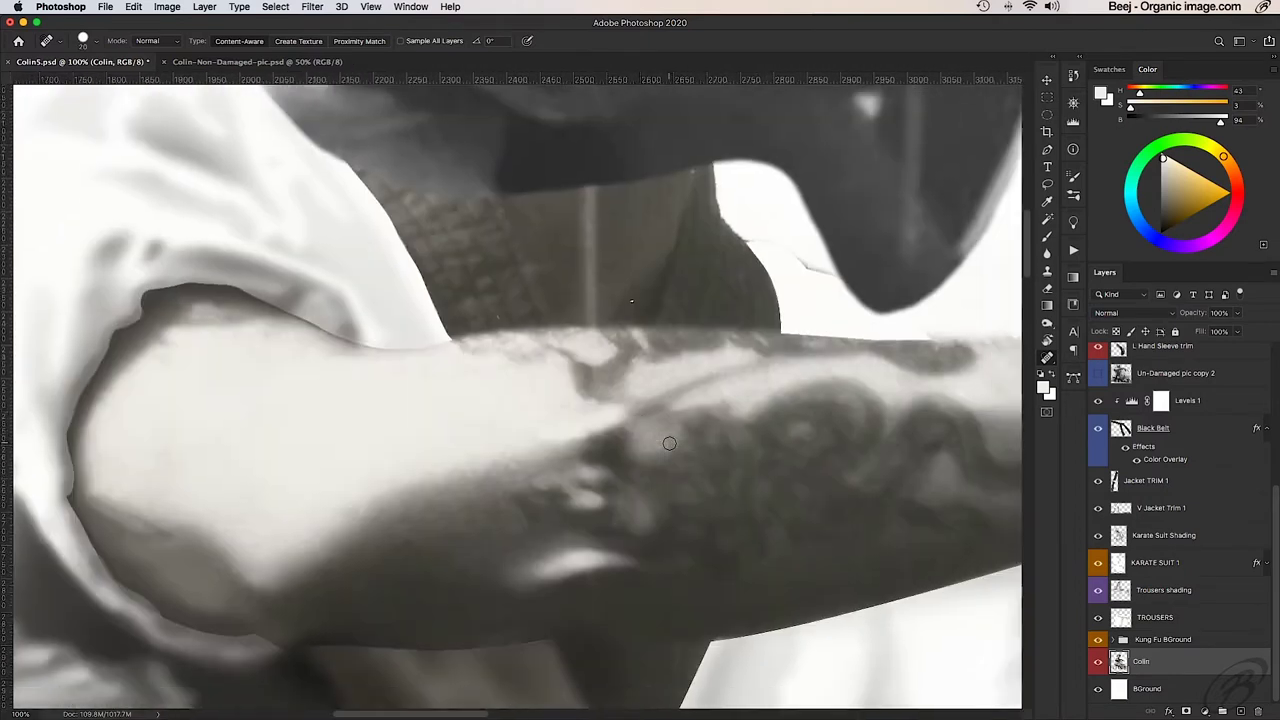
pyautogui.hscroll(-3, 666, 437)
pyautogui.scroll(-3, 657, 405)
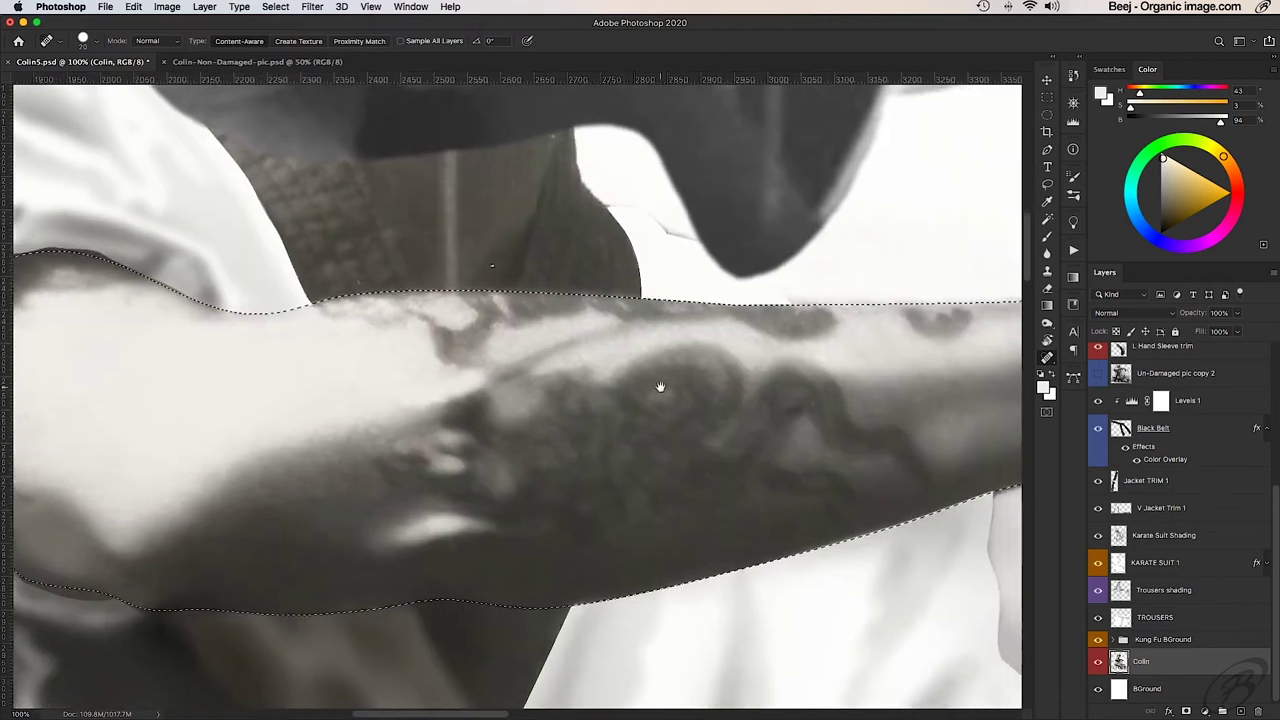
pyautogui.scroll(-3, 640, 410)
pyautogui.scroll(-1, 823, 514)
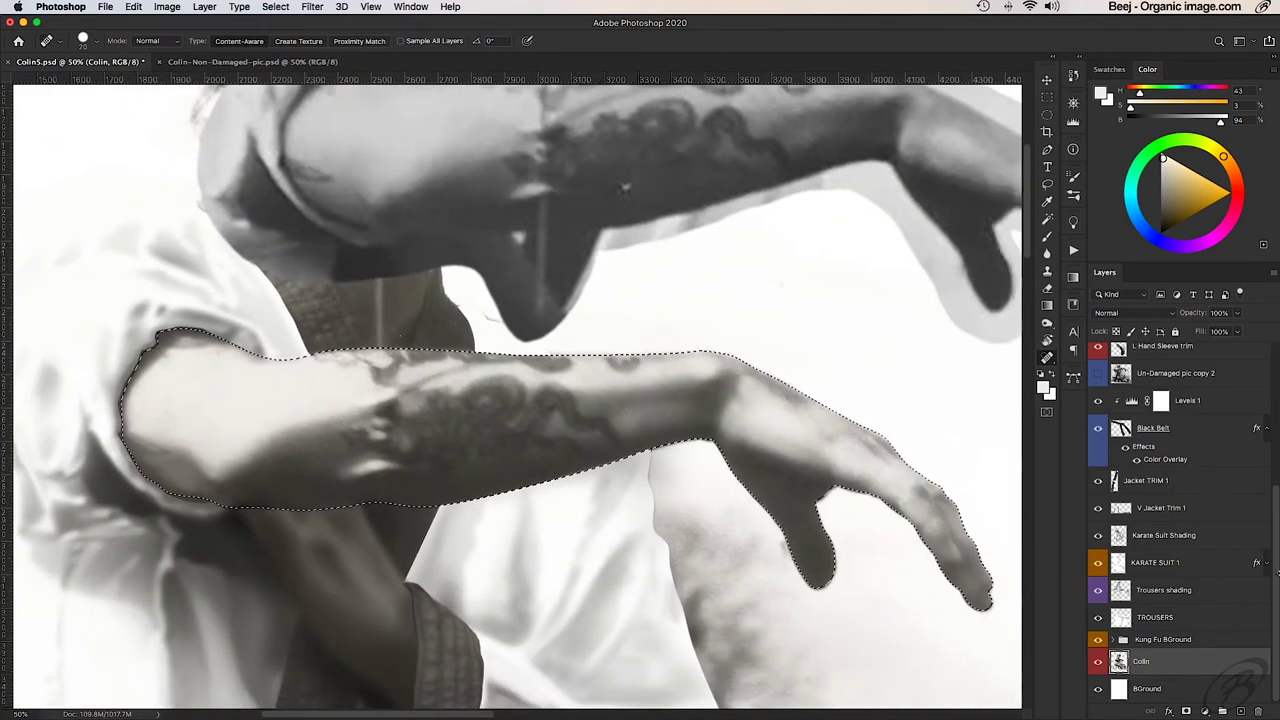
# Step: Nudge the raised fist layer and add horizontal guides below the chin and below the forearm
pyautogui.click(312, 6)
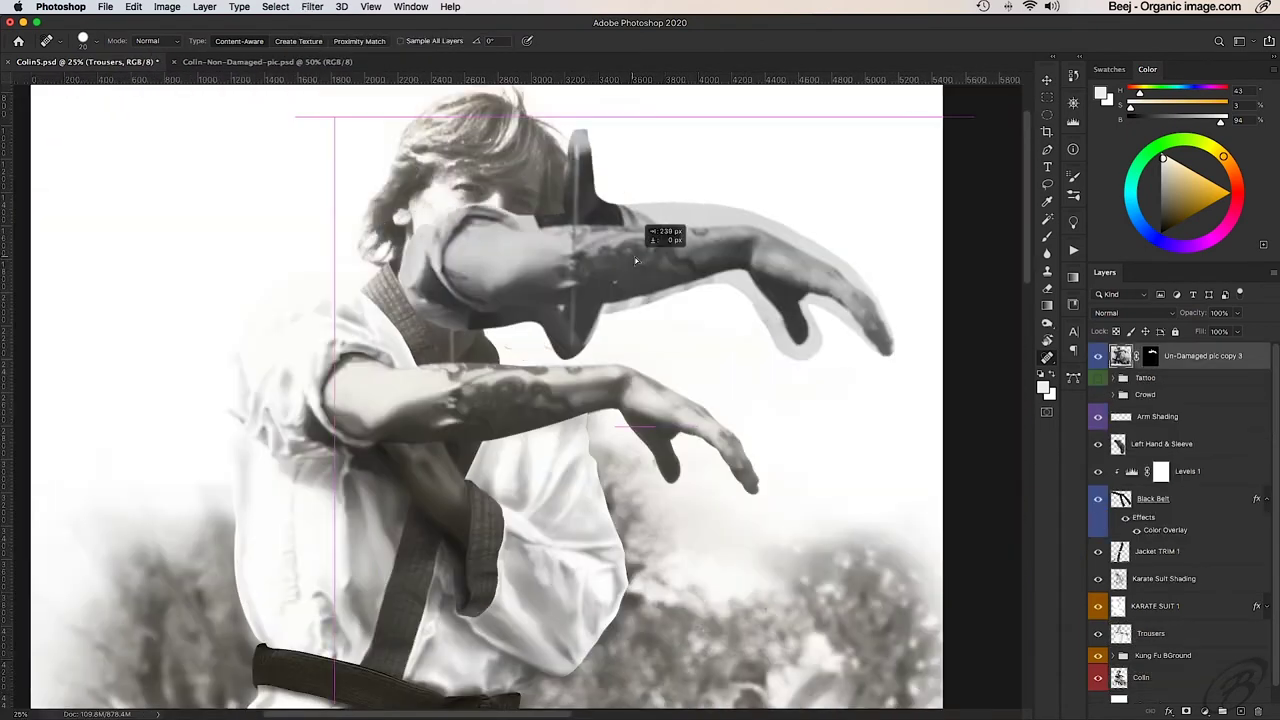
pyautogui.moveTo(635, 261); pyautogui.dragTo(648, 233)
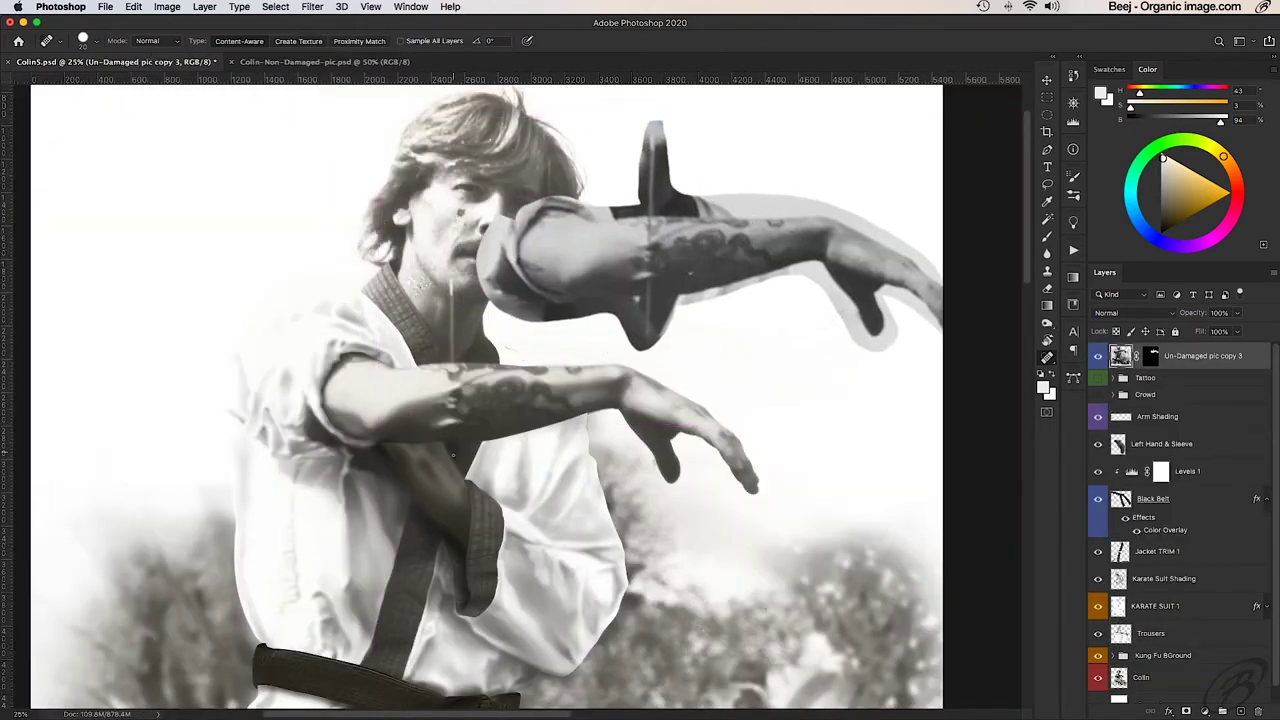
pyautogui.scroll(3, 748, 306)
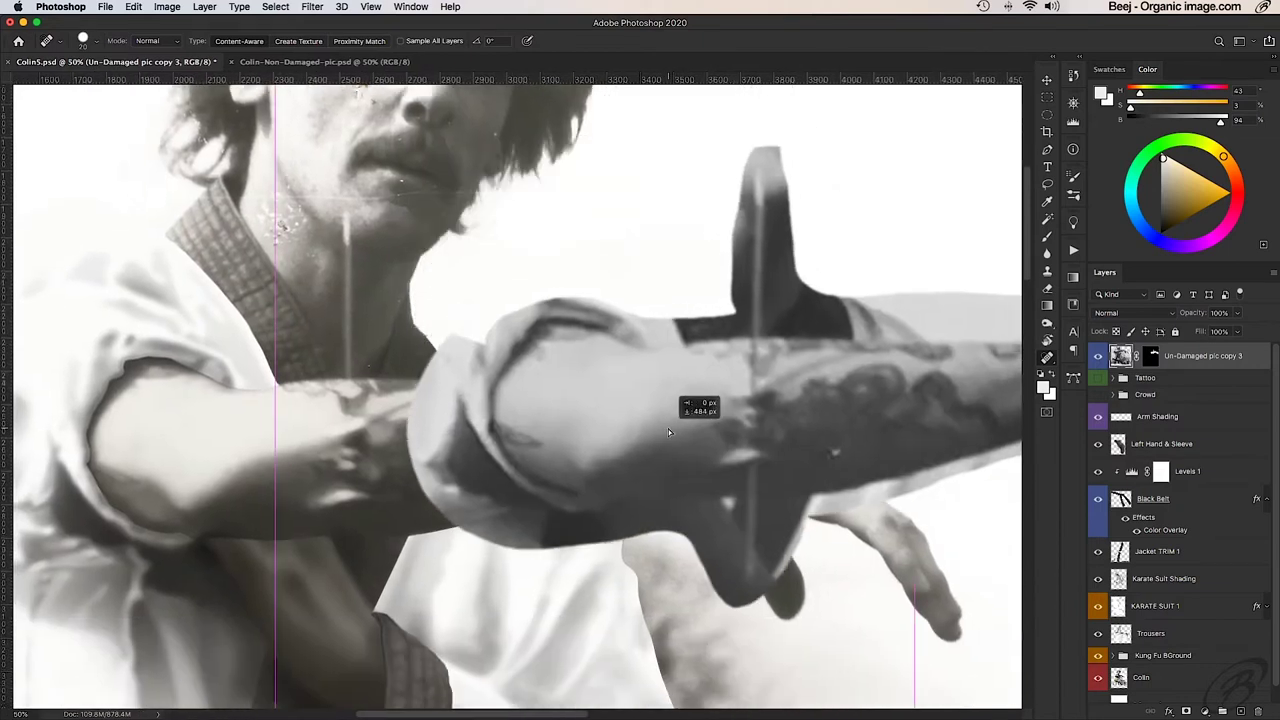
pyautogui.moveTo(815, 78)
pyautogui.mouseDown()
pyautogui.moveTo(815, 224)
pyautogui.moveTo(815, 210)
pyautogui.mouseUp()
pyautogui.scroll(-1, 815, 400)
pyautogui.moveTo(874, 78); pyautogui.dragTo(874, 568)
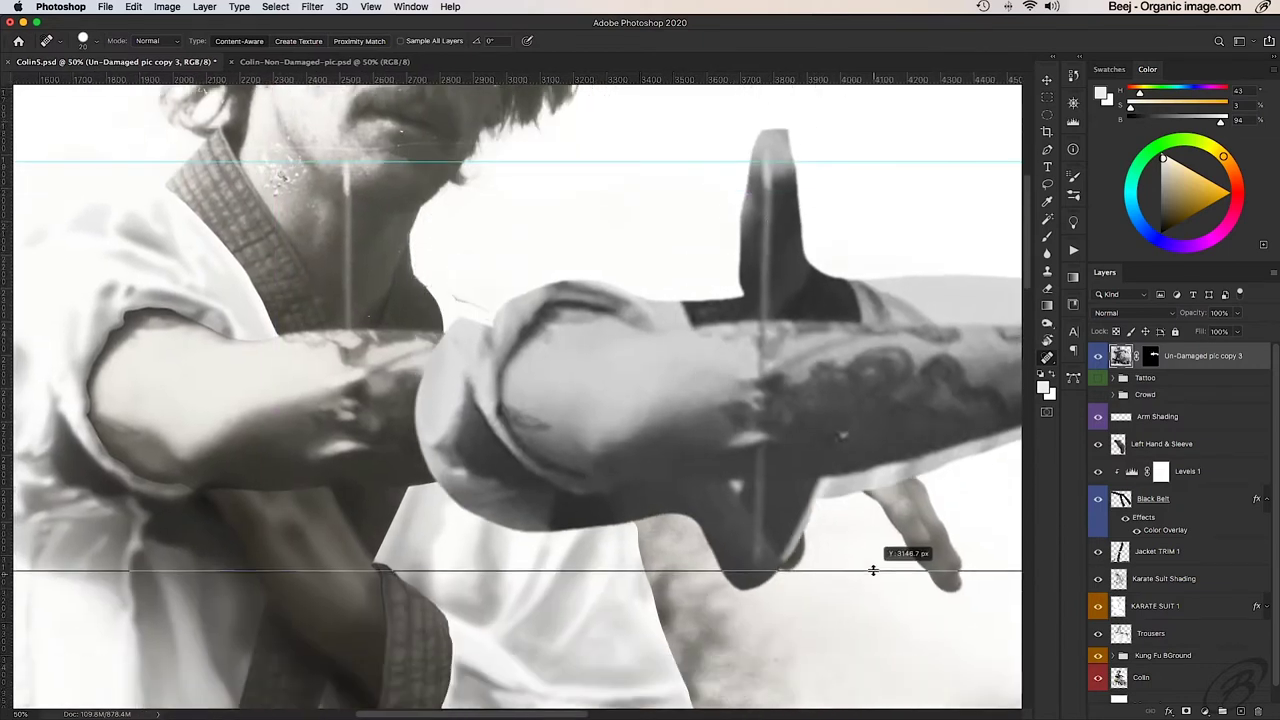
# Step: Draw a thin vertical spike path with its top and bottom points on the two guides
pyautogui.press('p')
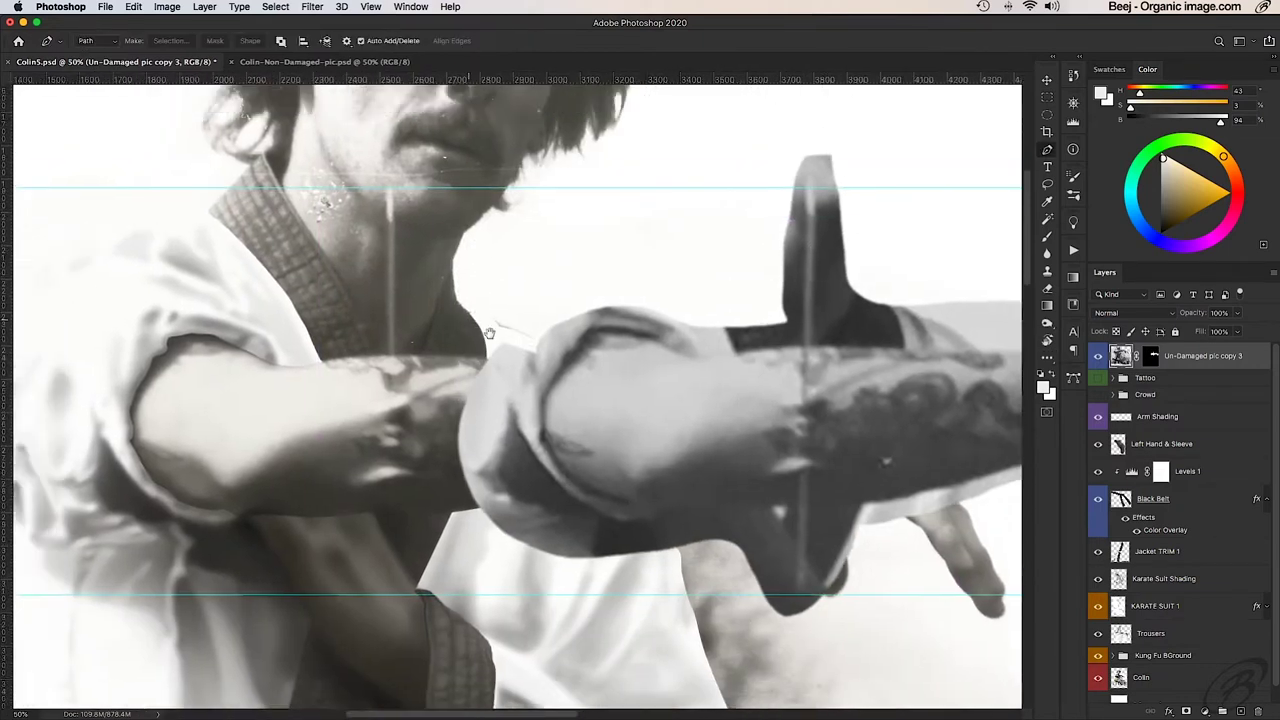
pyautogui.scroll(2, 490, 252)
pyautogui.scroll(-3, 484, 290)
pyautogui.scroll(-2, 482, 400)
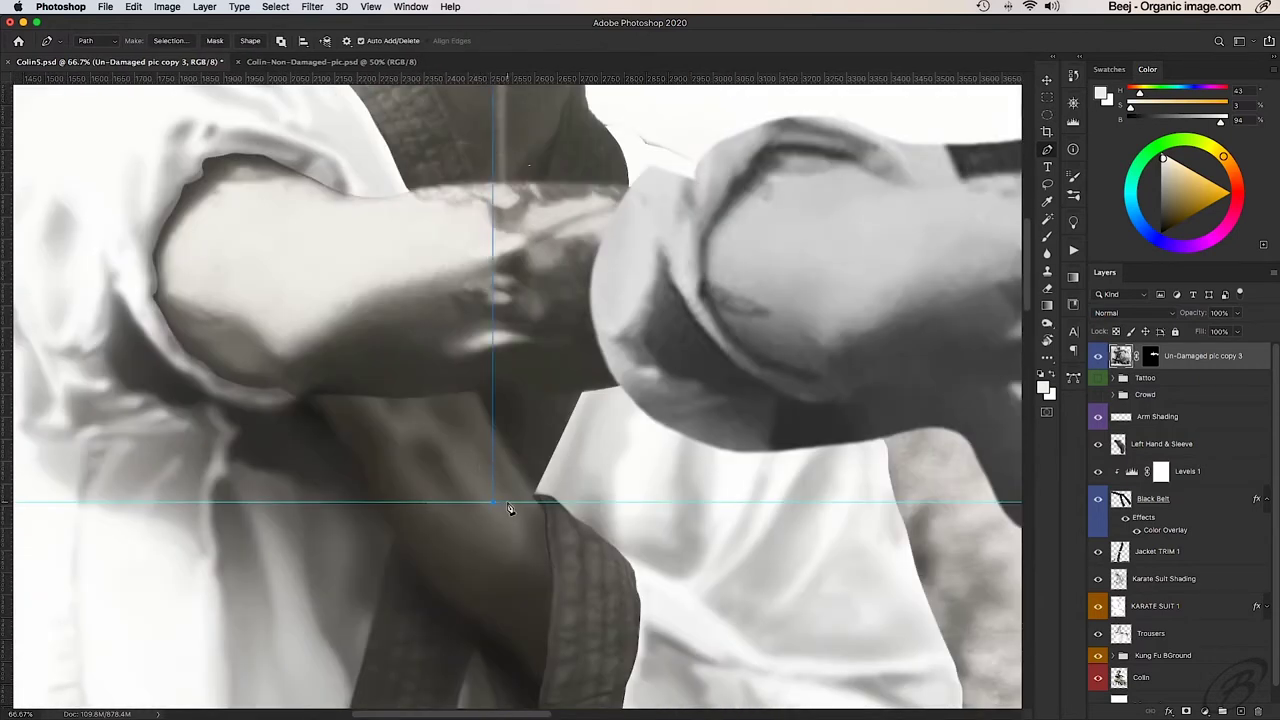
pyautogui.scroll(3, 513, 285)
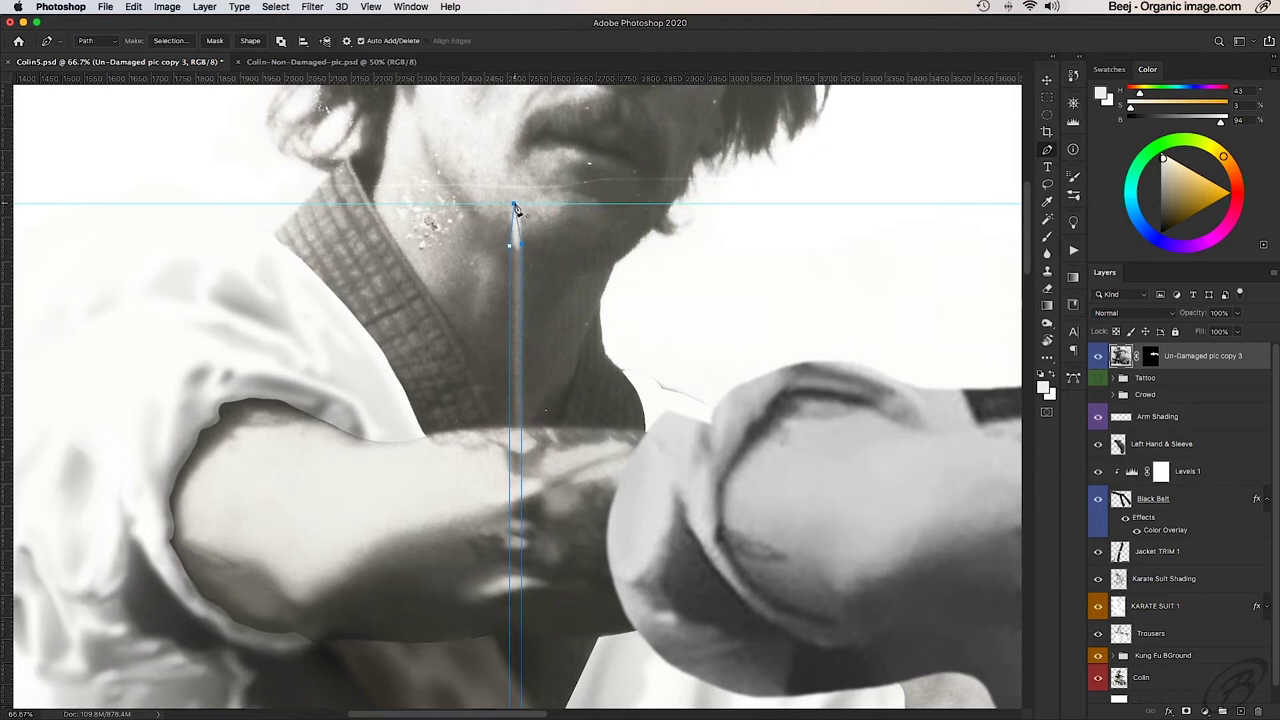
pyautogui.scroll(3, 514, 208)
pyautogui.moveTo(506, 177); pyautogui.dragTo(511, 176)
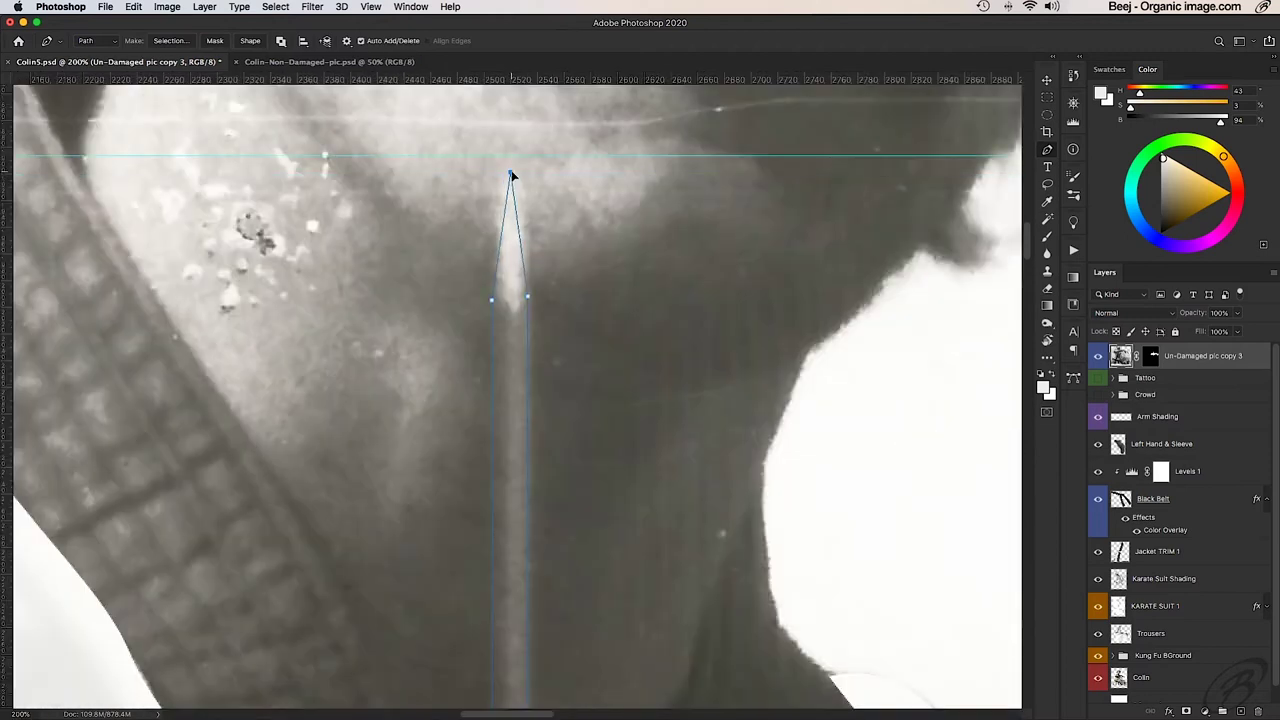
pyautogui.scroll(-3, 559, 323)
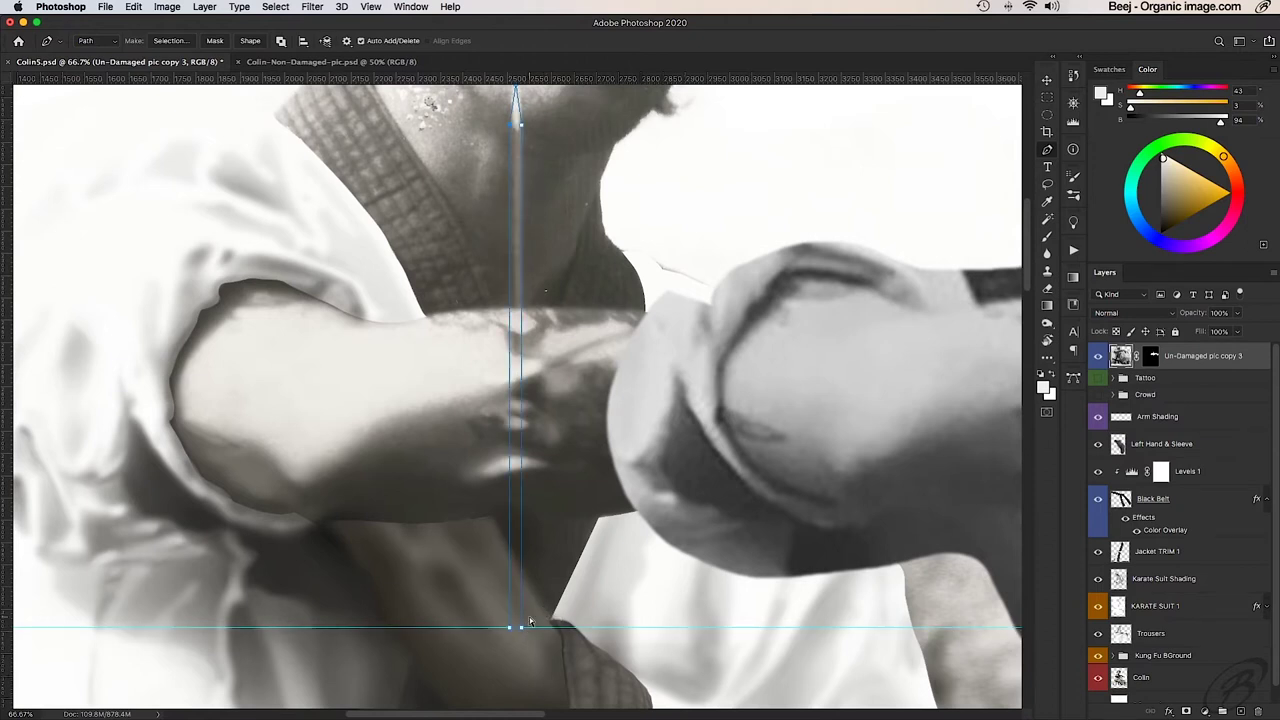
pyautogui.moveTo(510, 627); pyautogui.dragTo(515, 626)
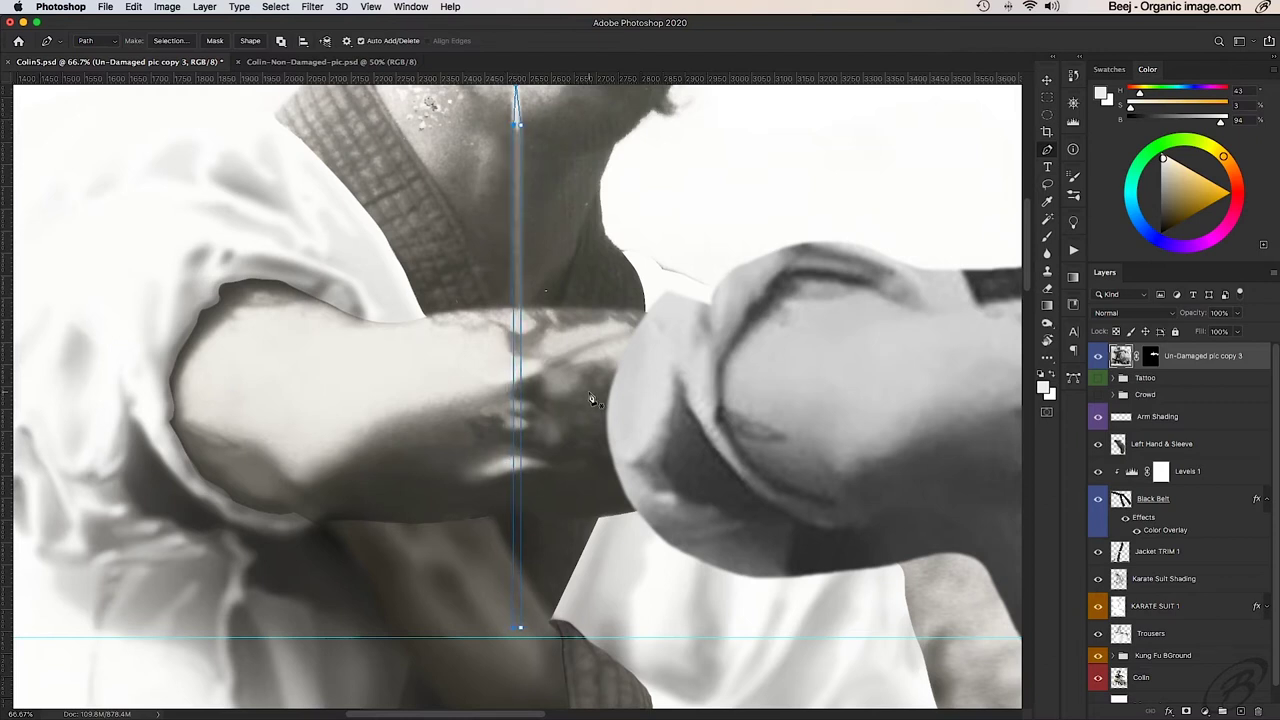
# Step: Save the work path as Arm Spike and zoom out to see the whole arm
pyautogui.click(1073, 376)
pyautogui.doubleClick(960, 652)
pyautogui.write('Arm Soike')
pyautogui.press('Return')
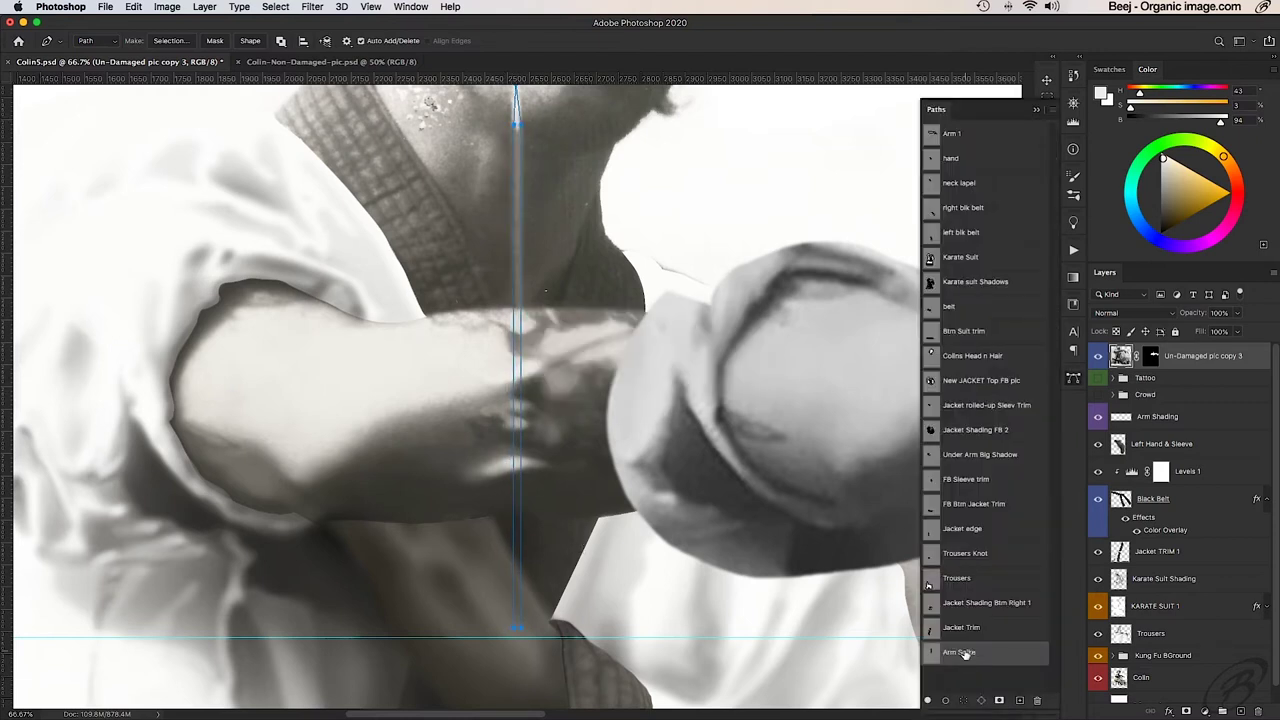
pyautogui.press('super+minus')
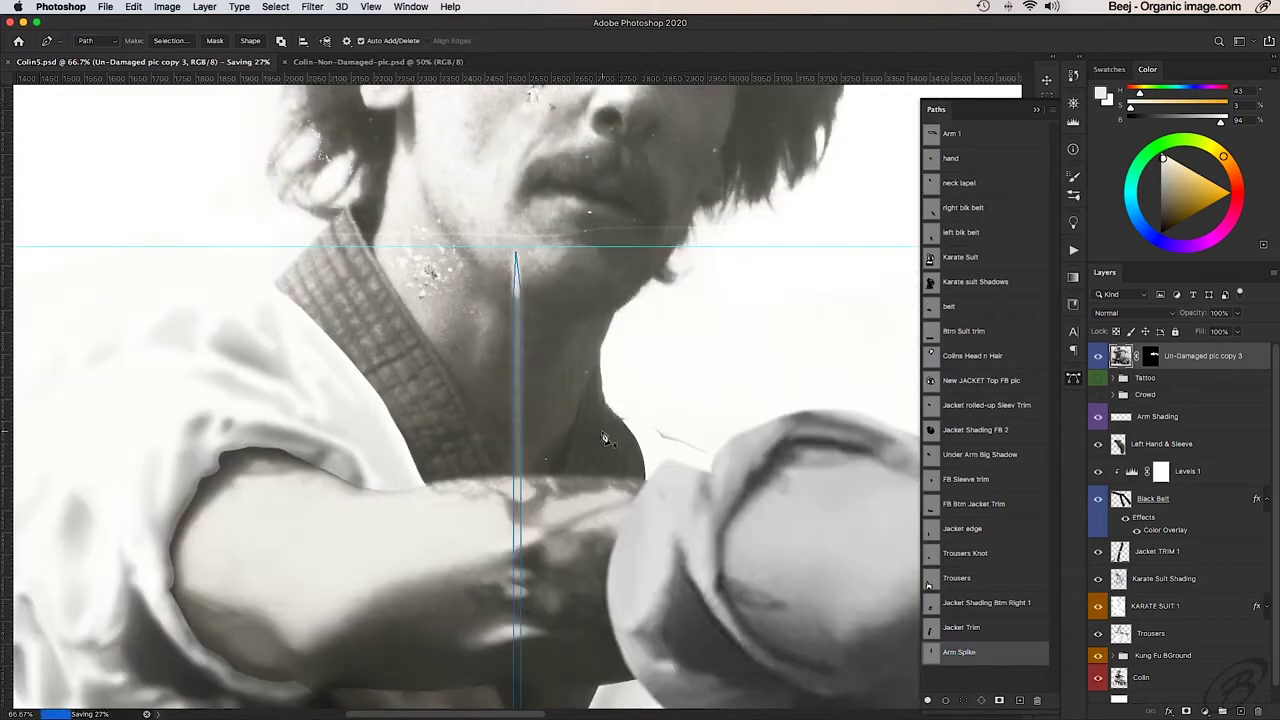
pyautogui.press('super+minus')
# Step: Shift the raised fist layer to the upper right and zoom in on the forearm
pyautogui.press('super+plus')
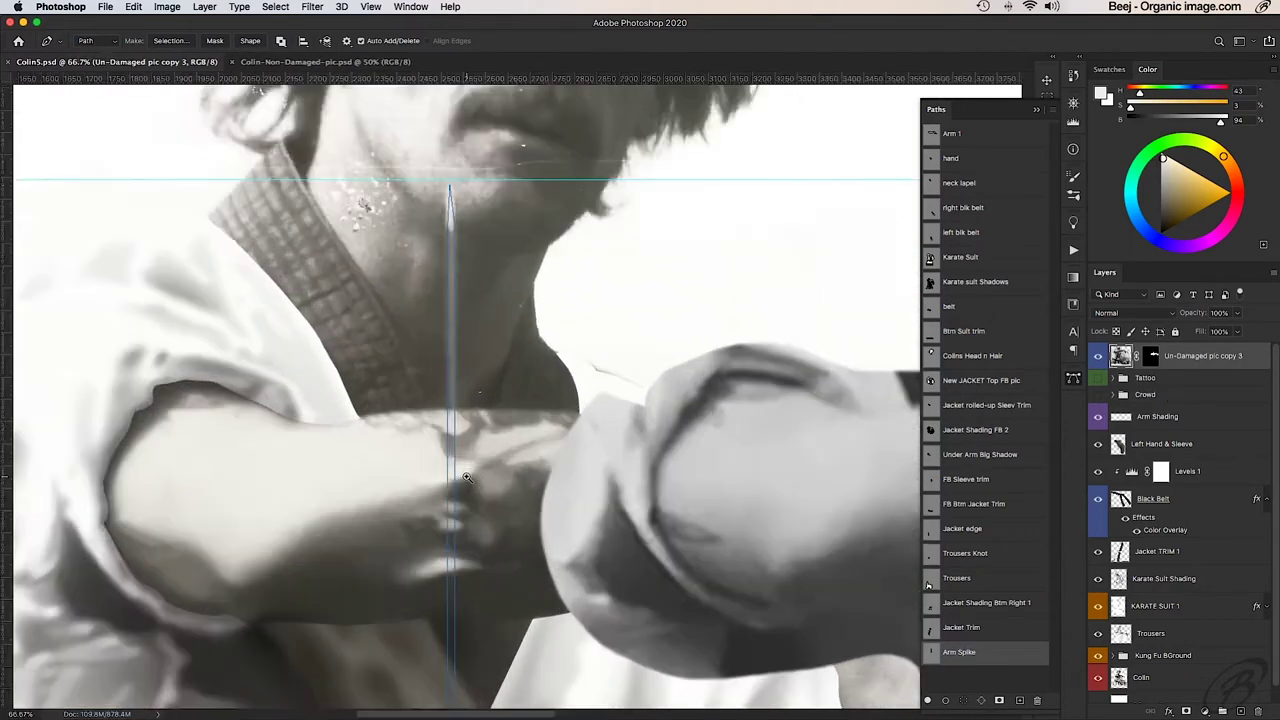
pyautogui.press('super+plus')
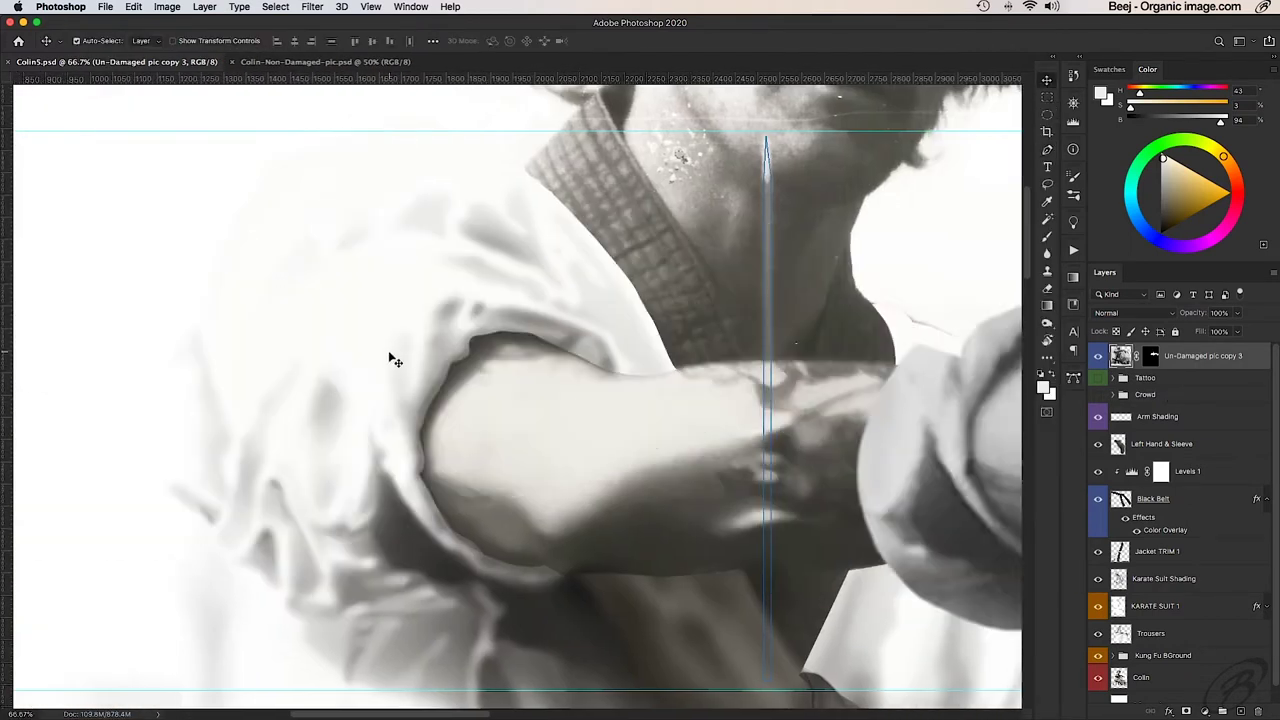
pyautogui.press('super+minus')
pyautogui.moveTo(394, 349); pyautogui.dragTo(914, 258)
pyautogui.press('super+plus')
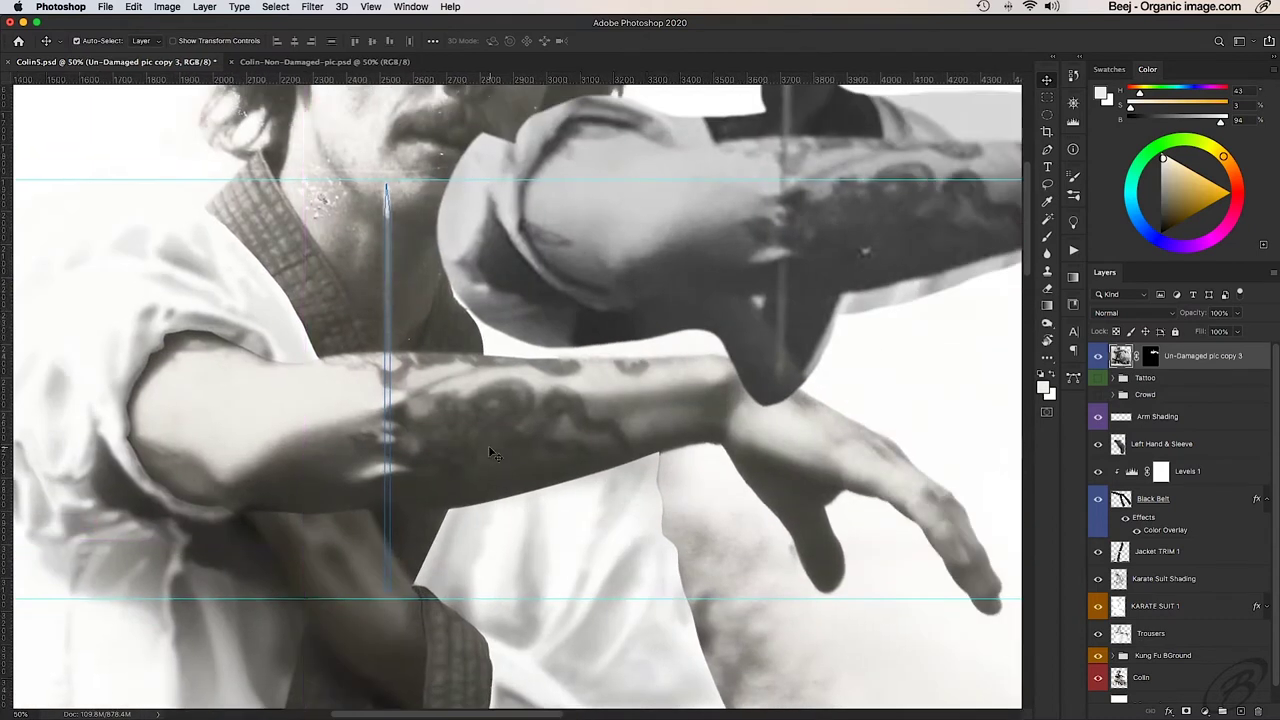
# Step: Load the Arm Spike path as a selection and create a new layer named Spike
pyautogui.click(1073, 384)
pyautogui.click(963, 700)
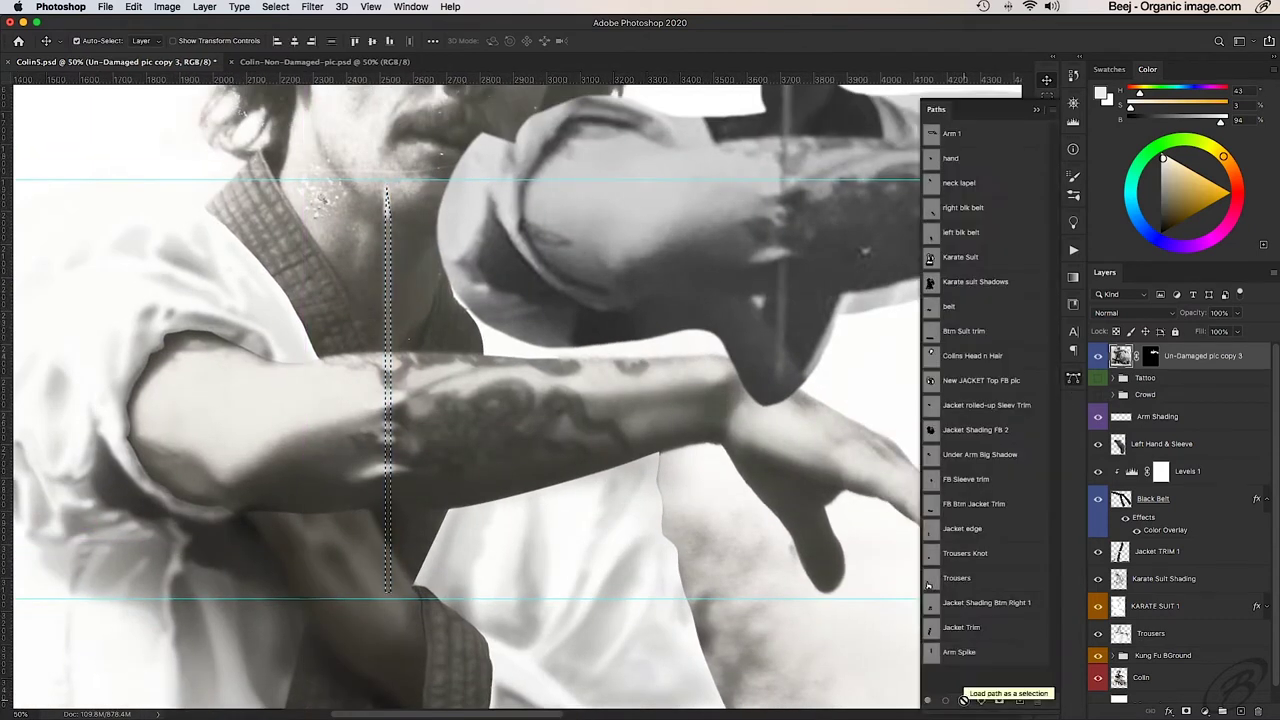
pyautogui.click(1200, 416)
pyautogui.press('super+j')
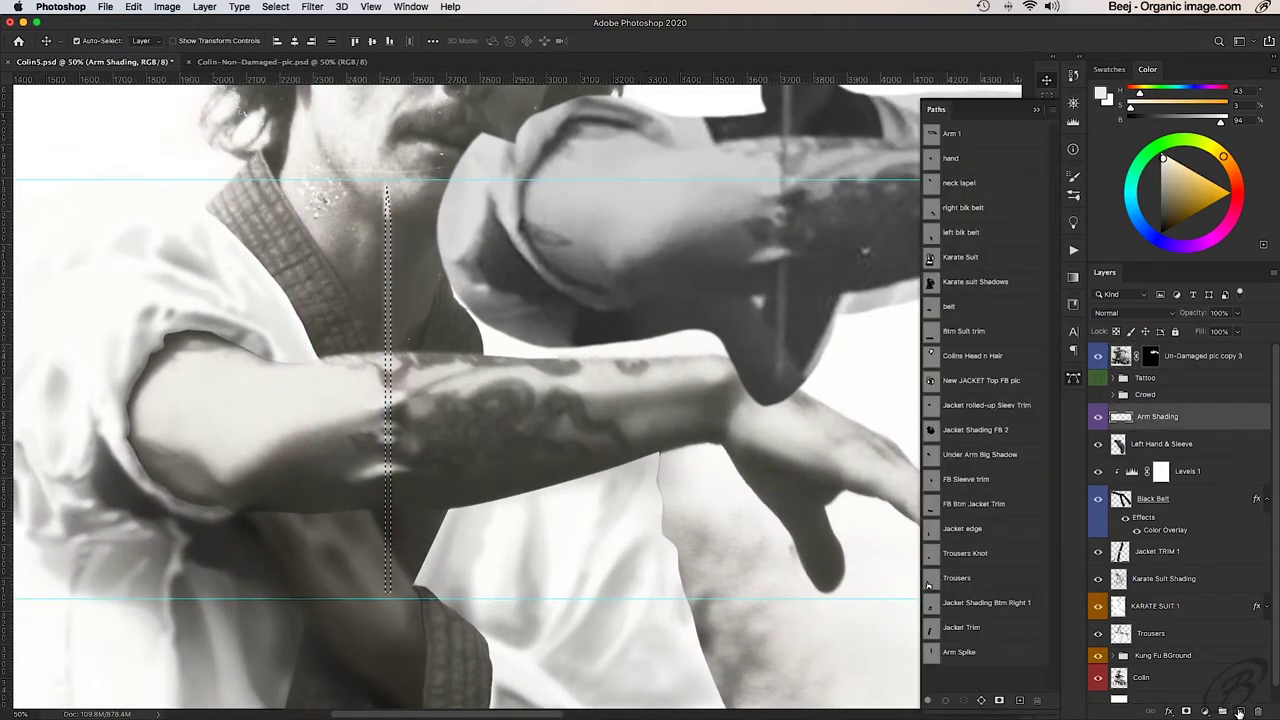
pyautogui.doubleClick(1150, 416)
pyautogui.write('Spike')
pyautogui.press('Return')
# Step: Save the current selection under the name Spike
pyautogui.click(275, 6)
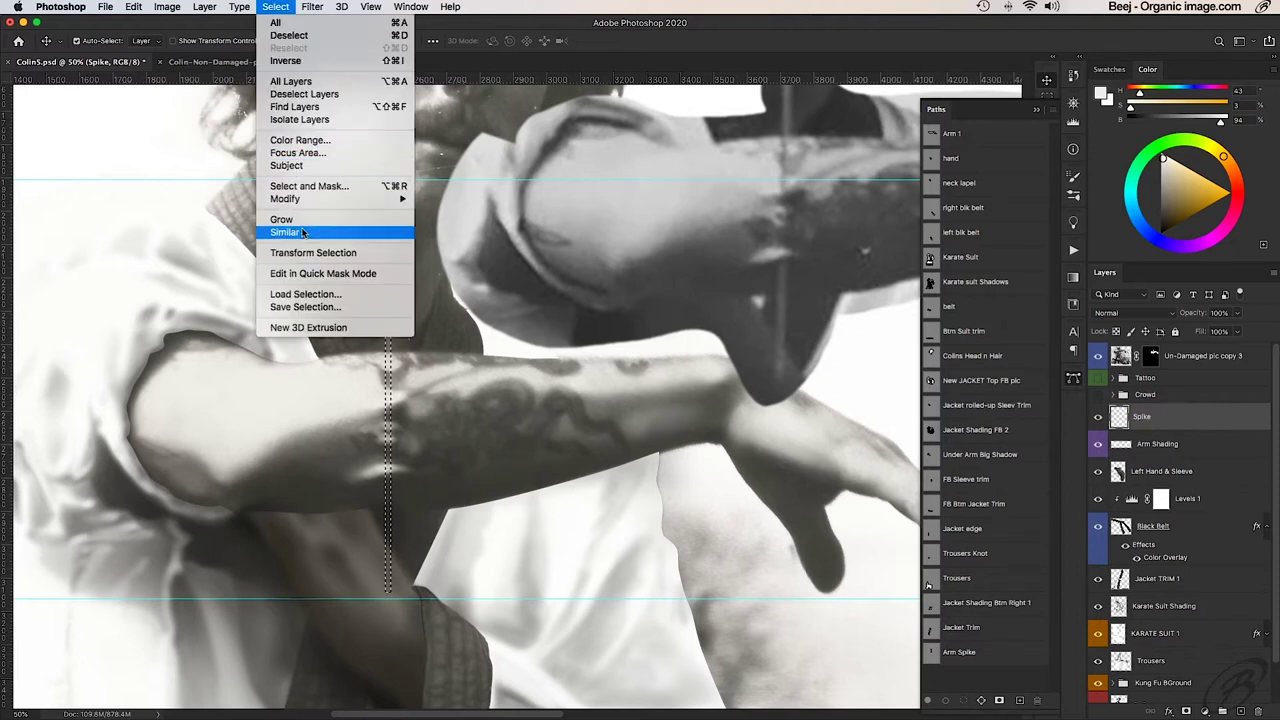
pyautogui.press('Escape')
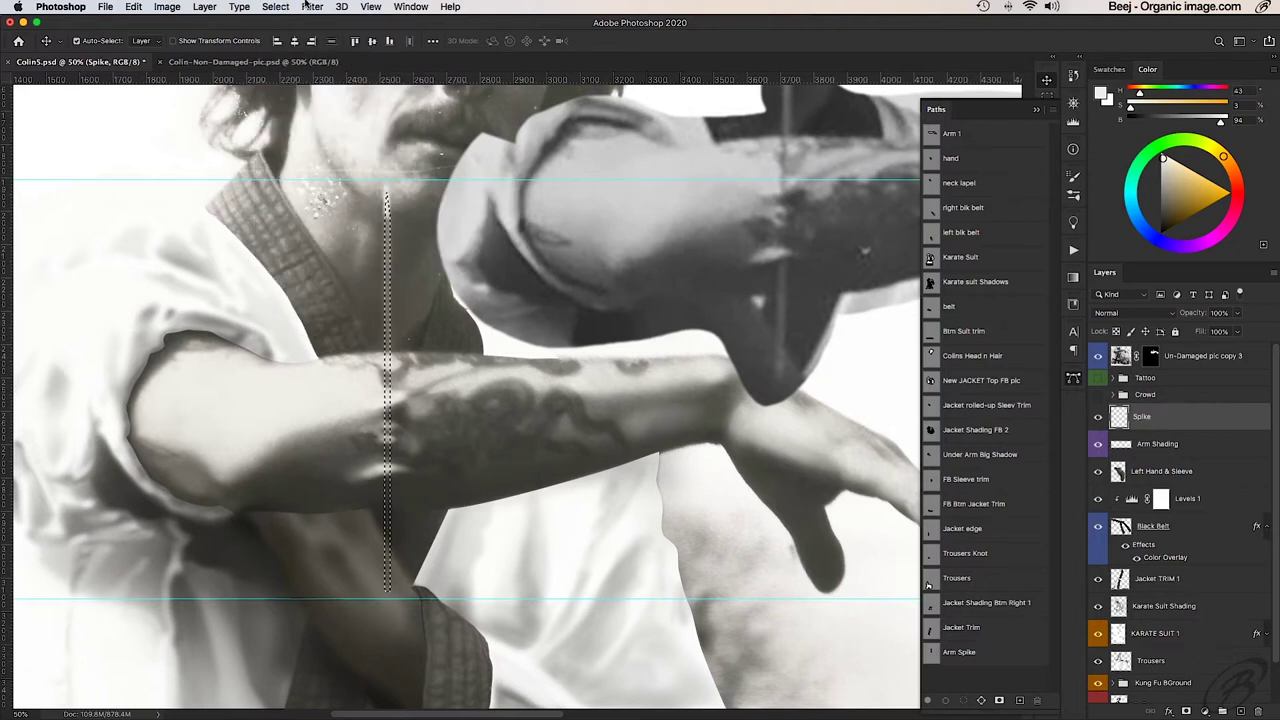
pyautogui.click(275, 6)
pyautogui.click(305, 307)
pyautogui.write('Spike')
pyautogui.press('Return')
pyautogui.press('b')
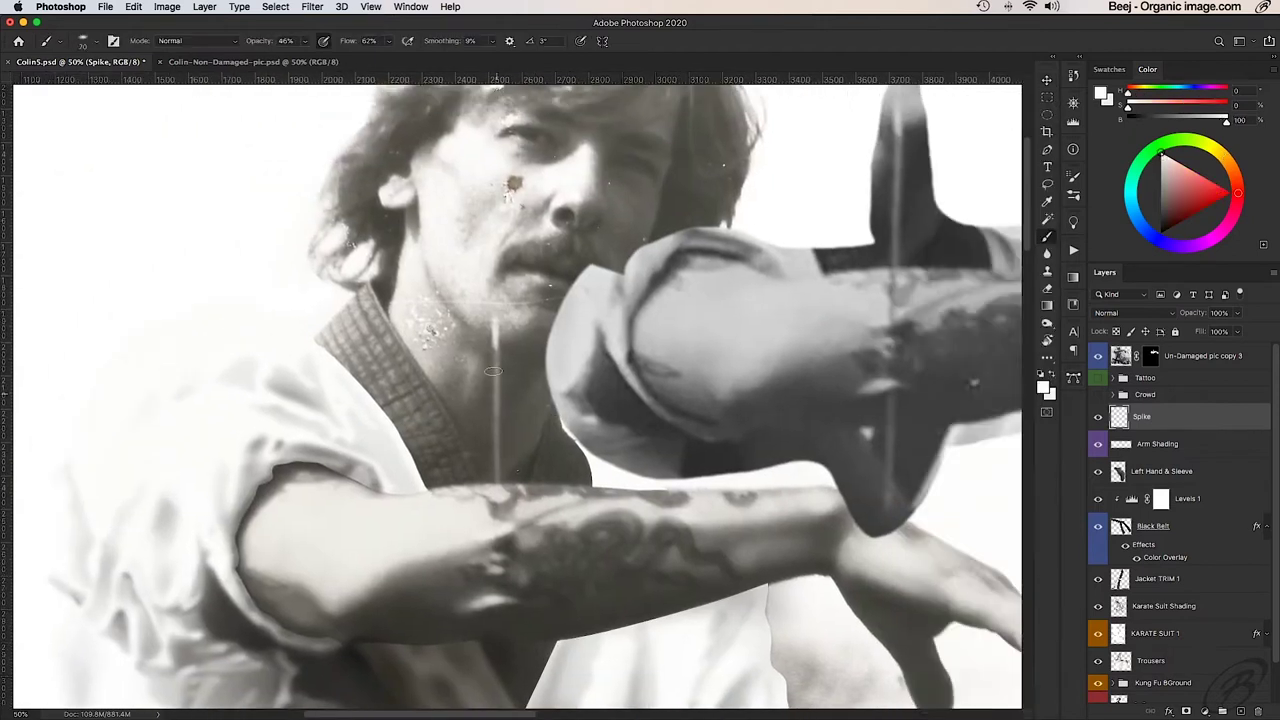
# Step: Paint a white stroke down along the spike line across the forearm
pyautogui.moveTo(493, 371); pyautogui.dragTo(494, 410)
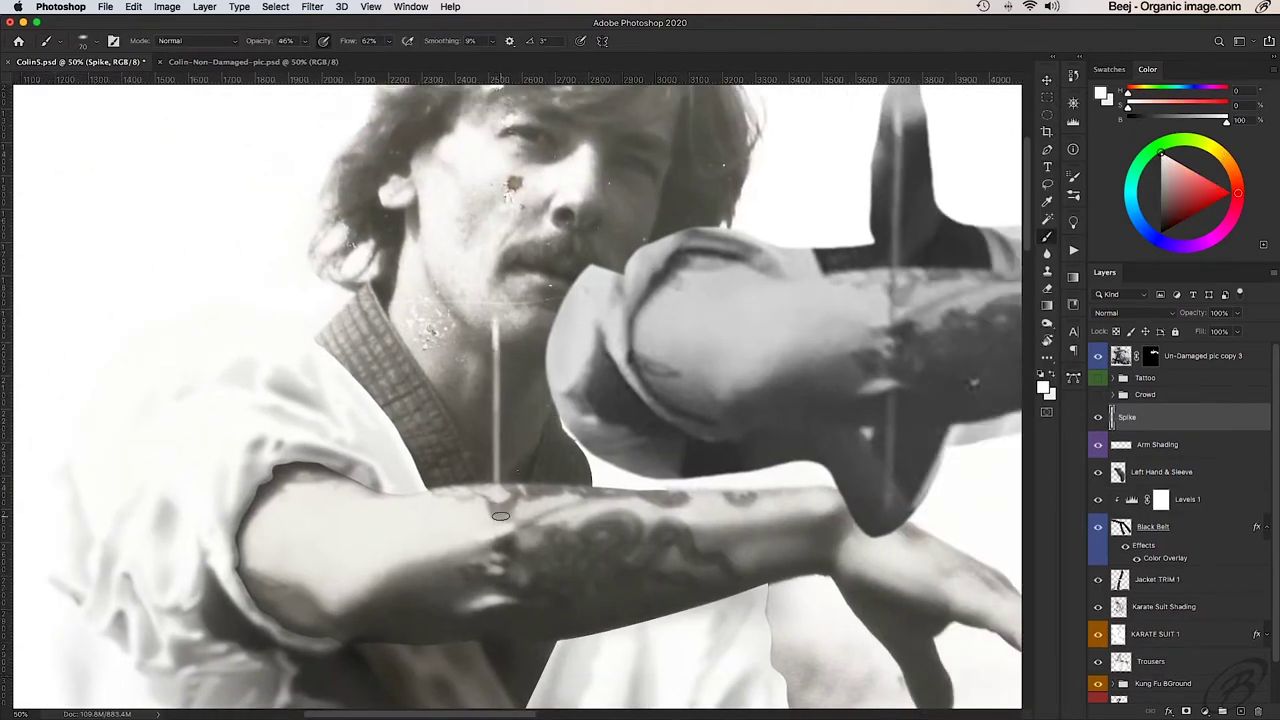
pyautogui.scroll(-4, 497, 509)
pyautogui.moveTo(511, 539); pyautogui.dragTo(511, 437)
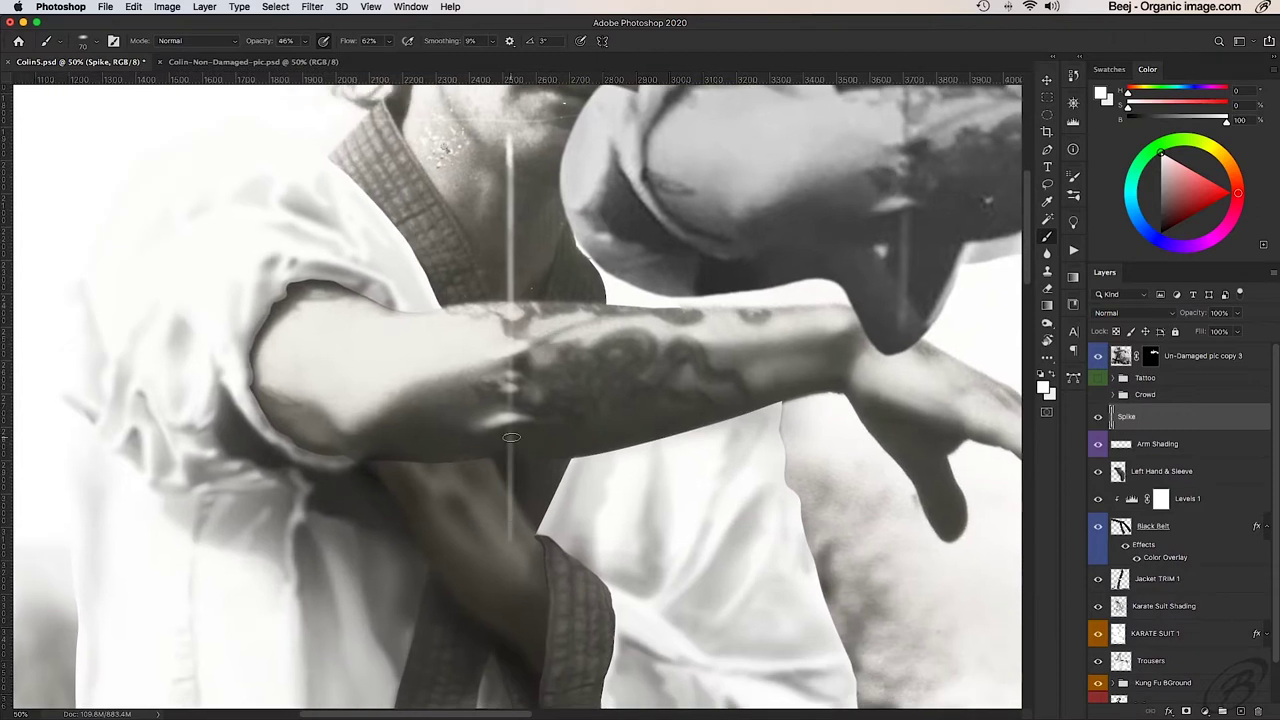
pyautogui.scroll(3, 515, 585)
pyautogui.scroll(-1, 541, 350)
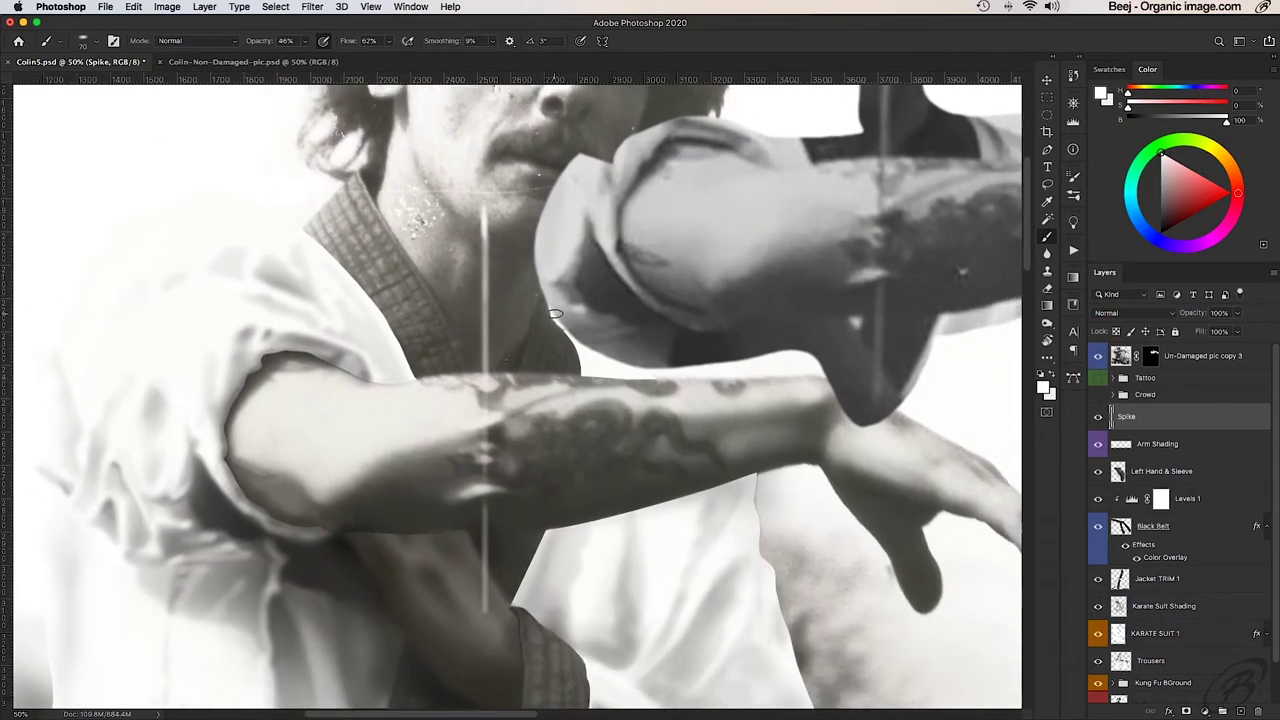
# Step: Contract the spike selection and hide the selection edges
pyautogui.click(275, 6)
pyautogui.click(450, 232)
pyautogui.click(871, 303)
pyautogui.press('super+h')
pyautogui.press('super+h')
# Step: Sample dark grey, near-white and dark tones for shading, hiding the raised fist layer
pyautogui.keyDown('alt'); pyautogui.click(358, 363); pyautogui.keyUp('alt')
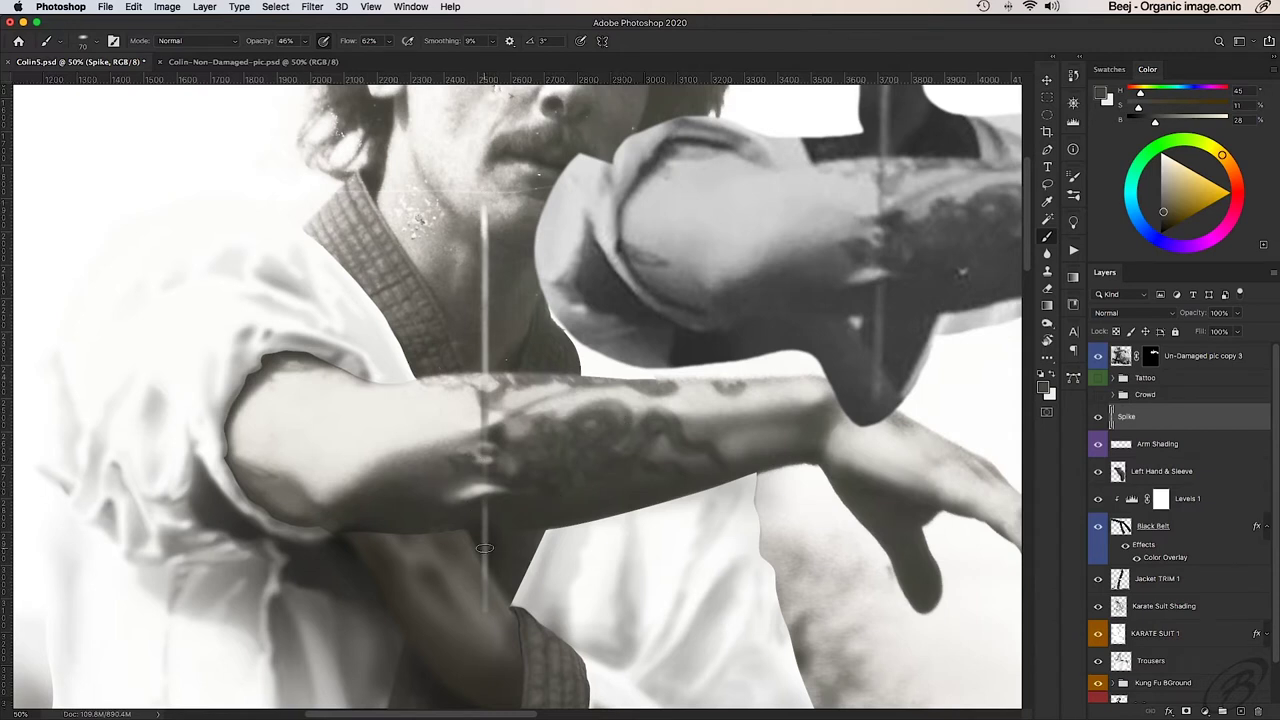
pyautogui.press('super+minus')
pyautogui.click(1097, 362)
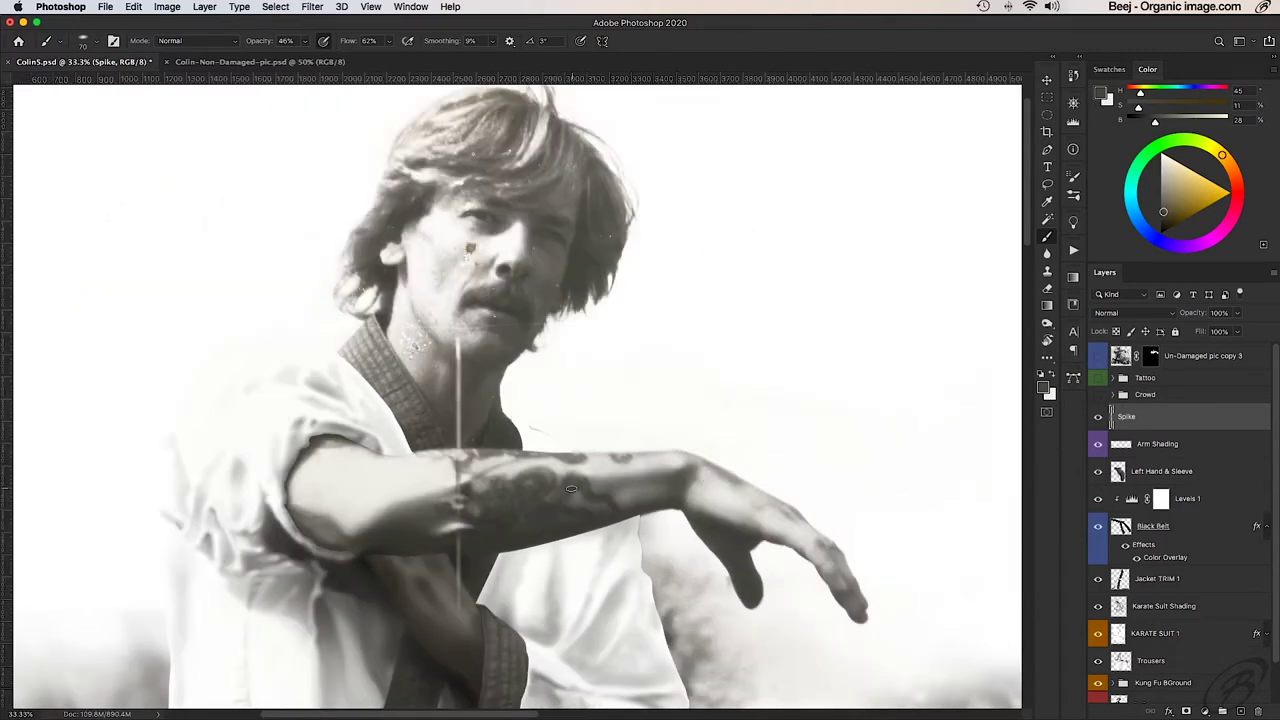
pyautogui.press('super+equal')
pyautogui.keyDown('alt'); pyautogui.click(452, 439); pyautogui.keyUp('alt')
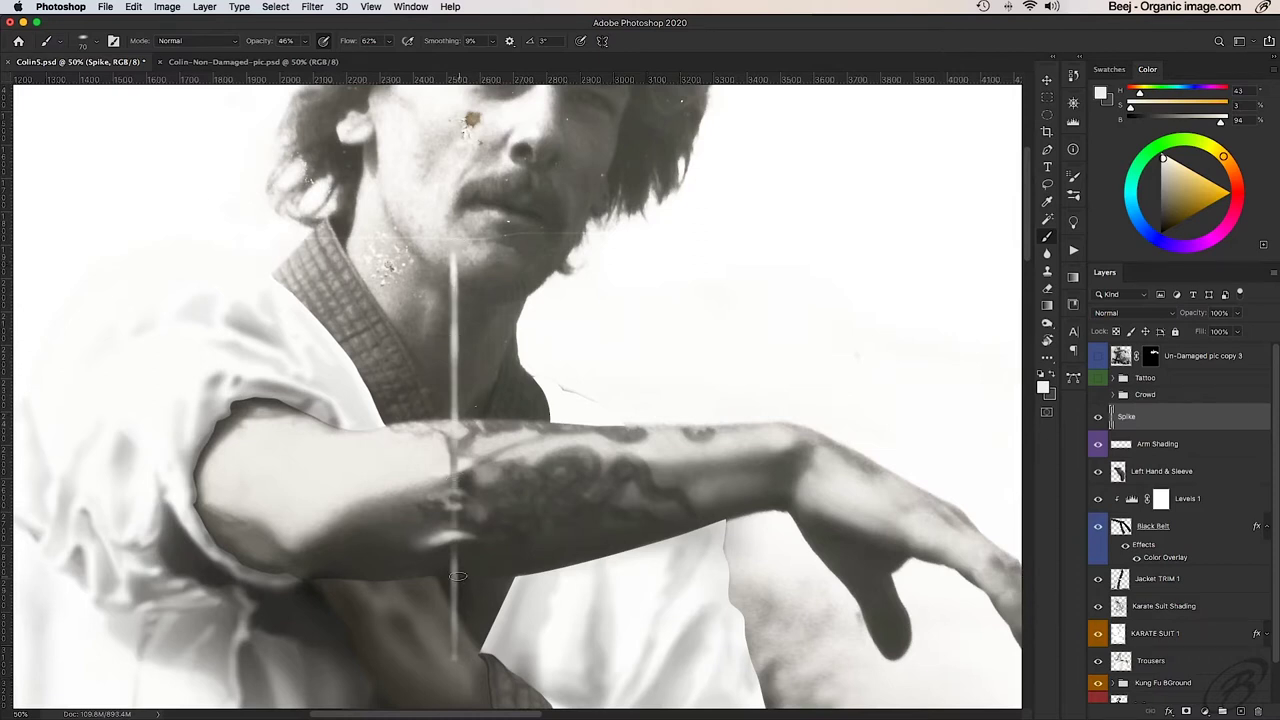
pyautogui.press('super+minus')
pyautogui.keyDown('alt'); pyautogui.click(508, 618); pyautogui.keyUp('alt')
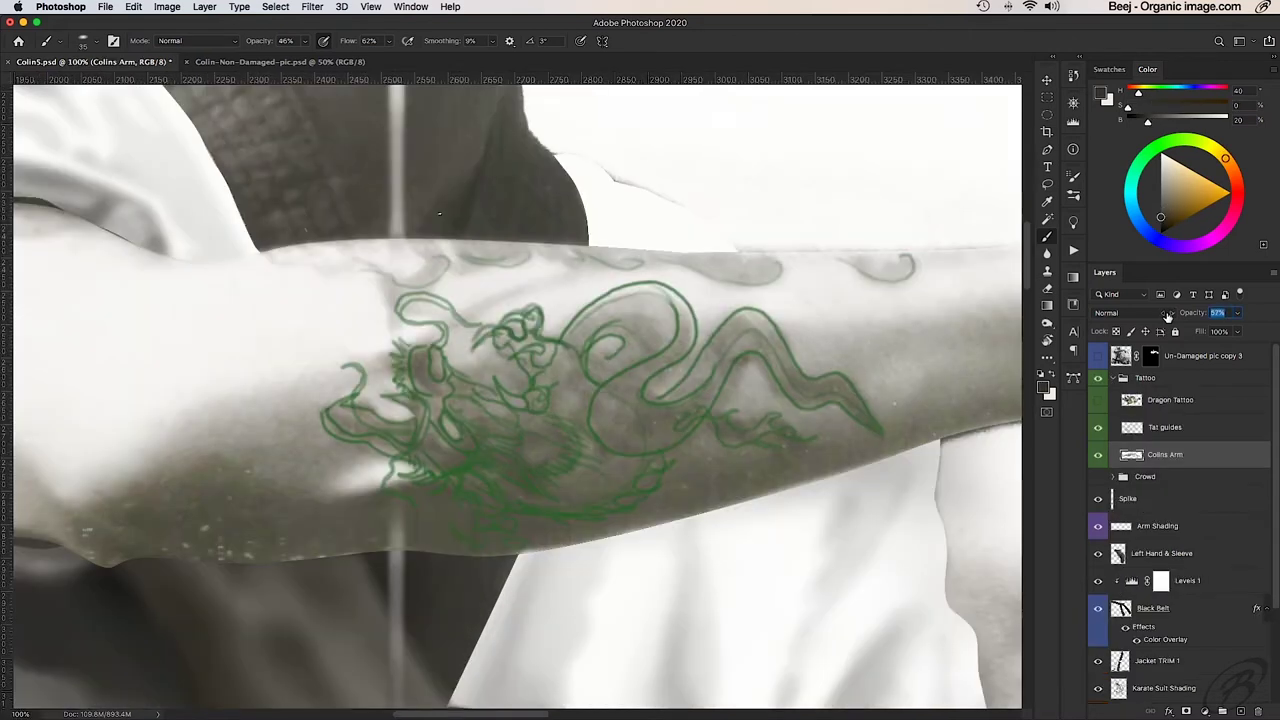
# Step: Show the Dragon Tattoo layer, move it onto the forearm, and rotate the canvas upright
pyautogui.click(1170, 399)
pyautogui.click(1098, 399)
pyautogui.moveTo(672, 637); pyautogui.dragTo(618, 326)
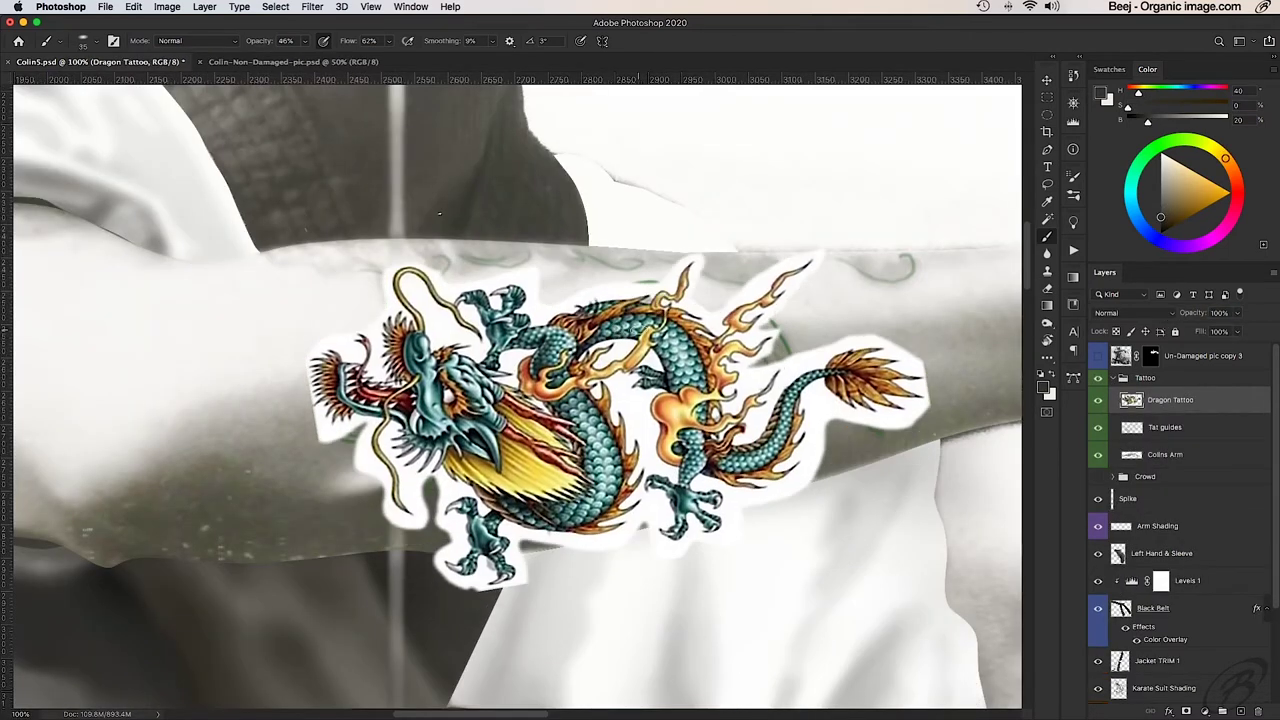
pyautogui.press('r')
pyautogui.moveTo(530, 660); pyautogui.dragTo(1193, 335)
# Step: Set the Dragon Tattoo layer to 56% opacity in Multiply blend mode
pyautogui.press('5')
pyautogui.press('6')
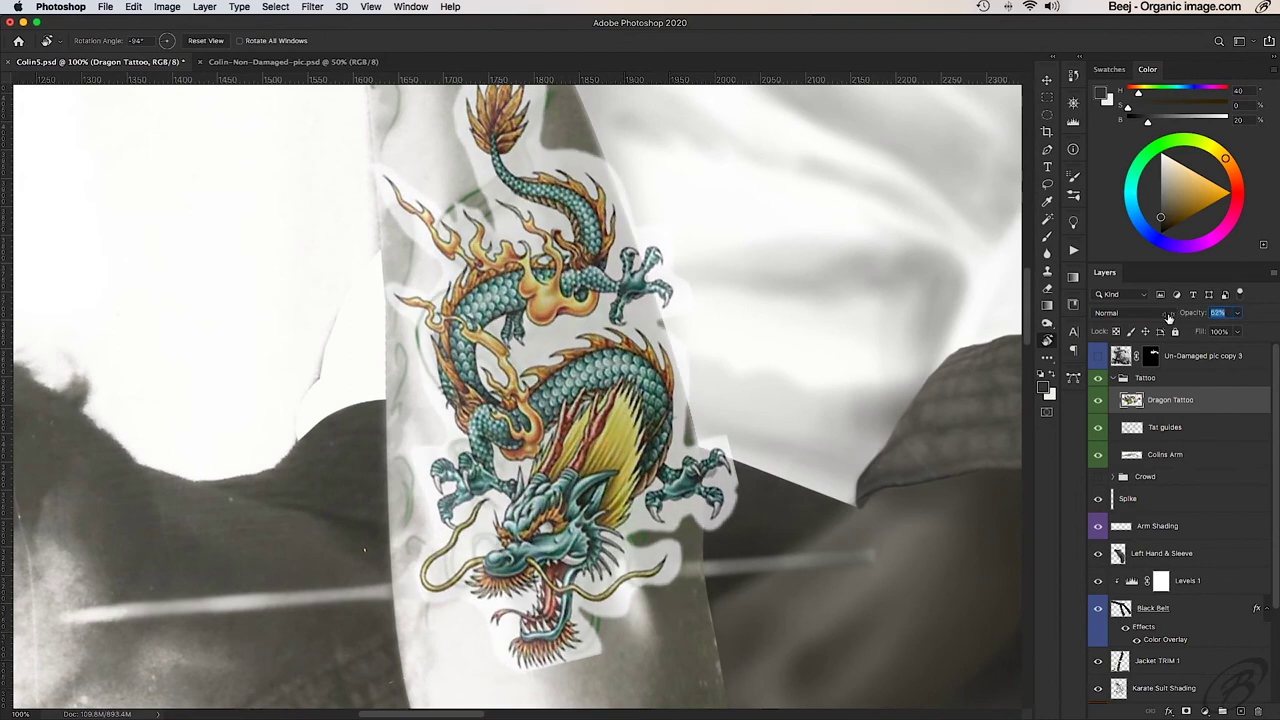
pyautogui.click(1130, 312)
pyautogui.click(1110, 348)
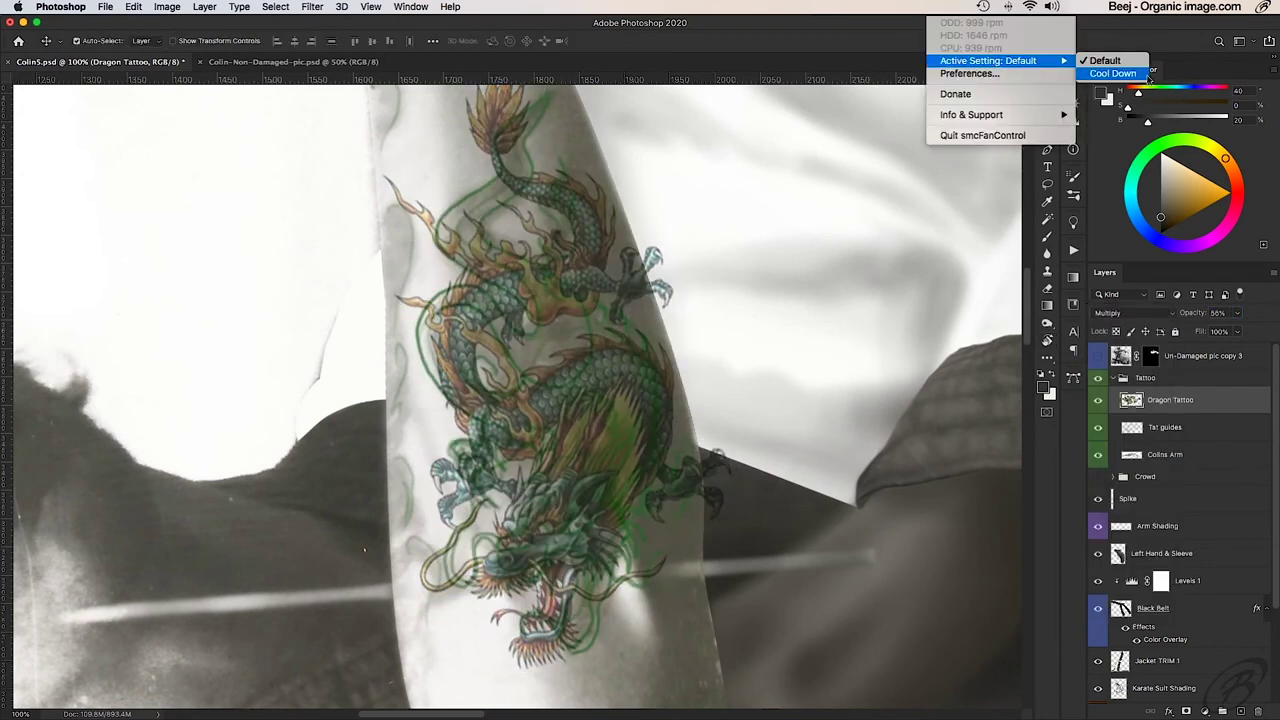
# Step: Nudge the tattoo up and right, then free-transform it to rotate along the forearm
pyautogui.press('v')
pyautogui.hotkey('shift', 'Right')
pyautogui.hotkey('shift', 'Up')
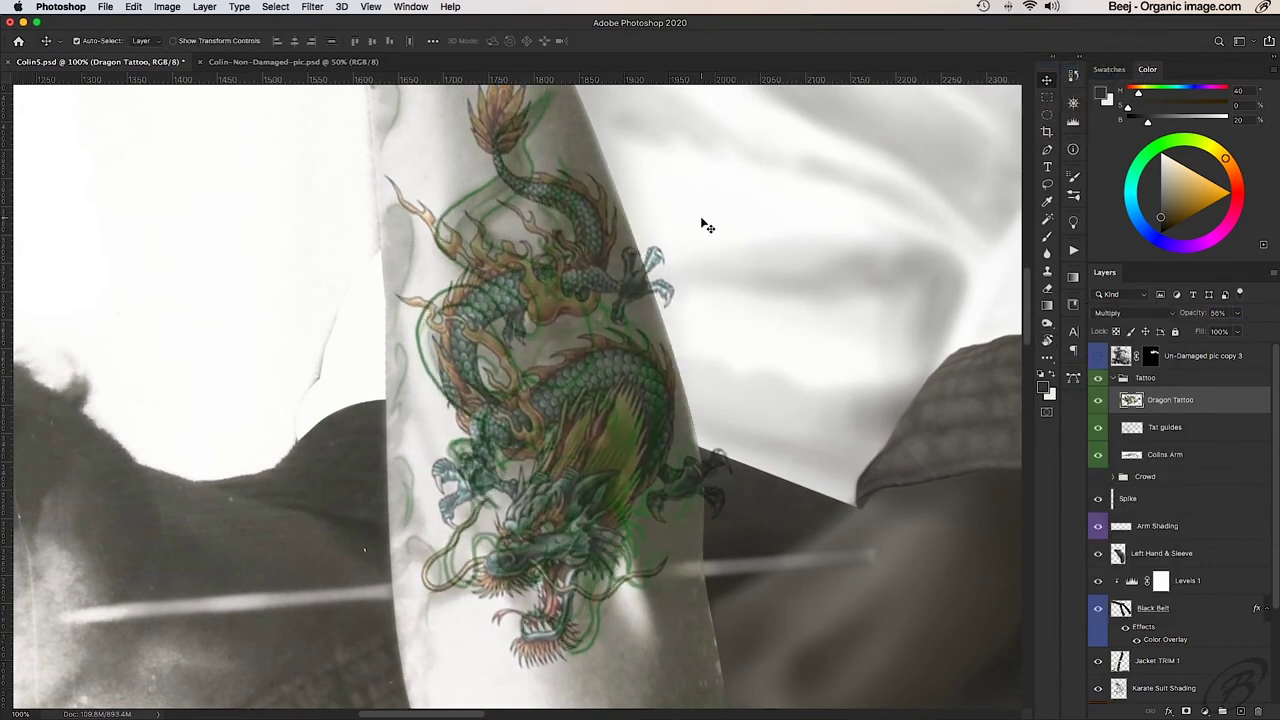
pyautogui.press('super+minus')
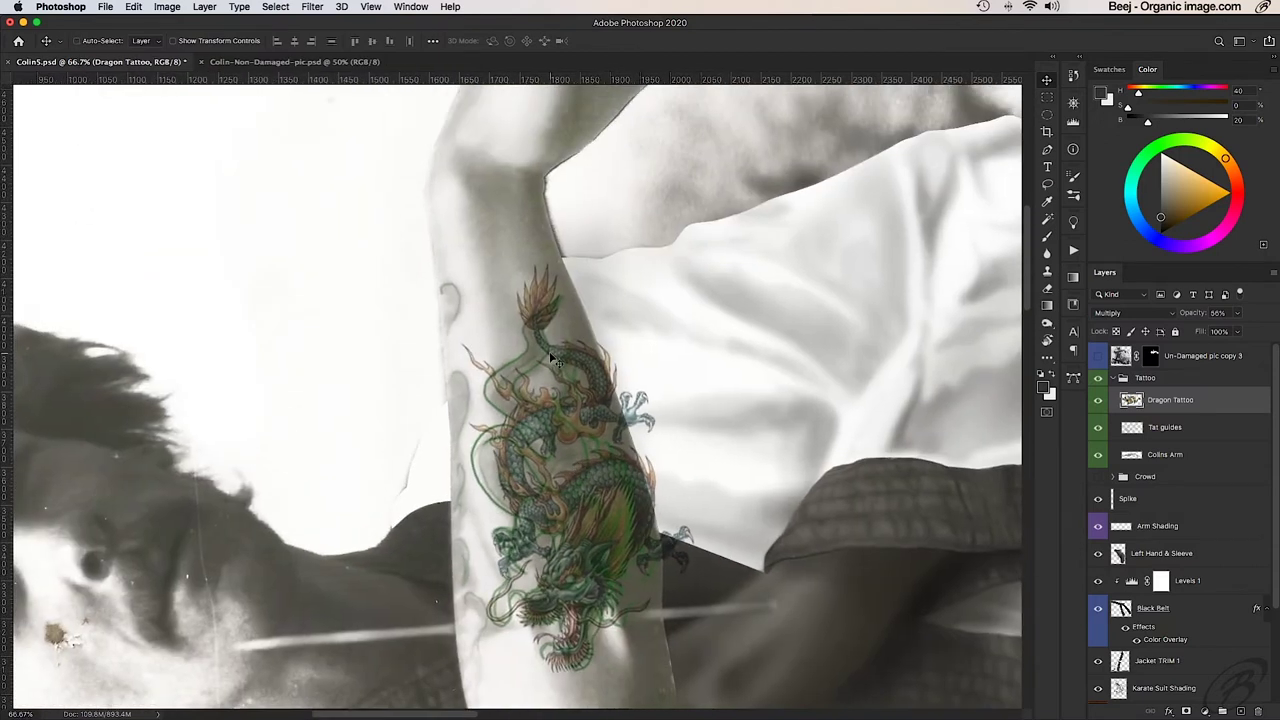
pyautogui.press('super+t')
pyautogui.moveTo(450, 268)
pyautogui.mouseDown()
pyautogui.moveTo(662, 268)
pyautogui.moveTo(401, 257)
pyautogui.moveTo(384, 237)
pyautogui.mouseUp()
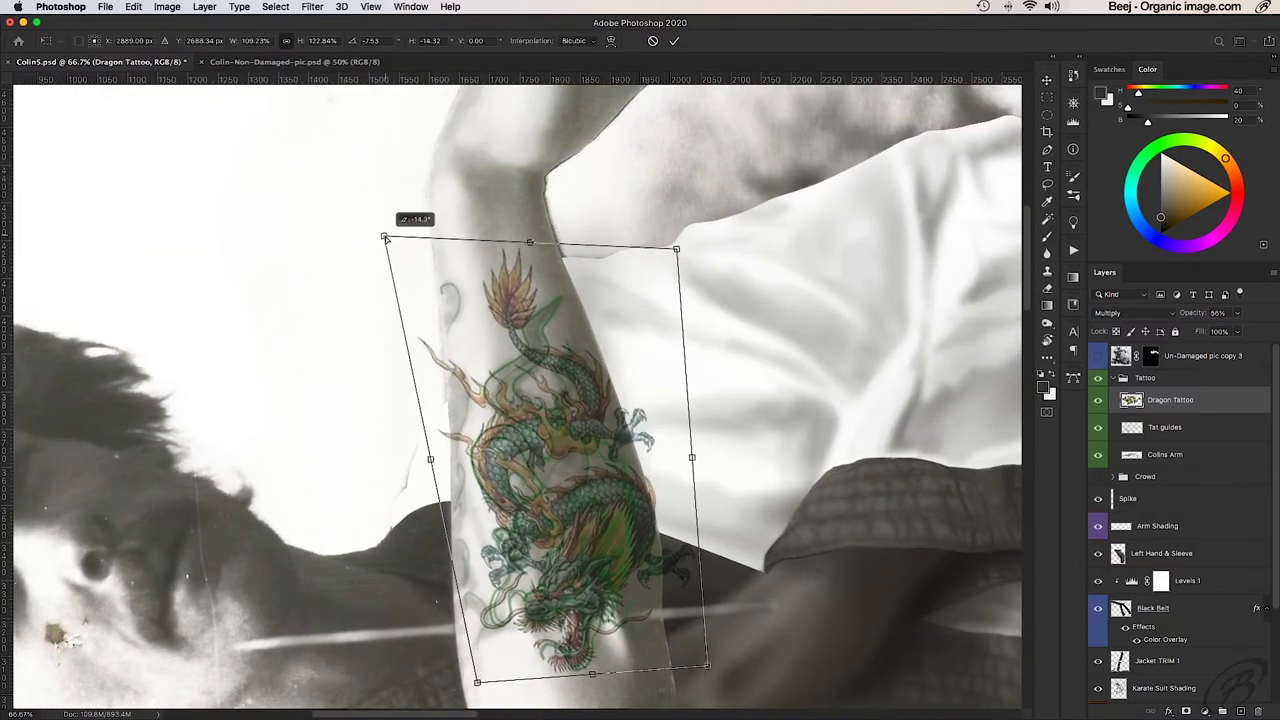
# Step: Rotate and narrow the dragon to the forearm's angle, then hide it to compare with the guides
pyautogui.moveTo(692, 457); pyautogui.dragTo(668, 458)
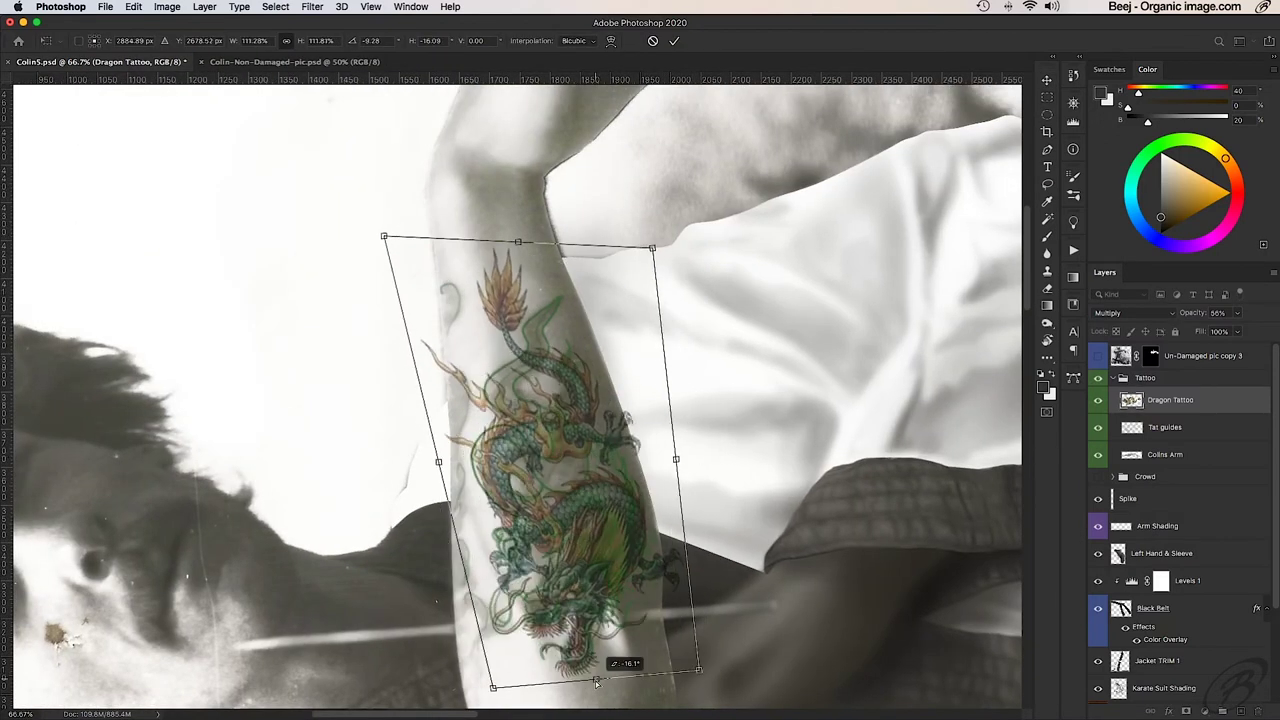
pyautogui.press('Return')
pyautogui.click(1099, 400)
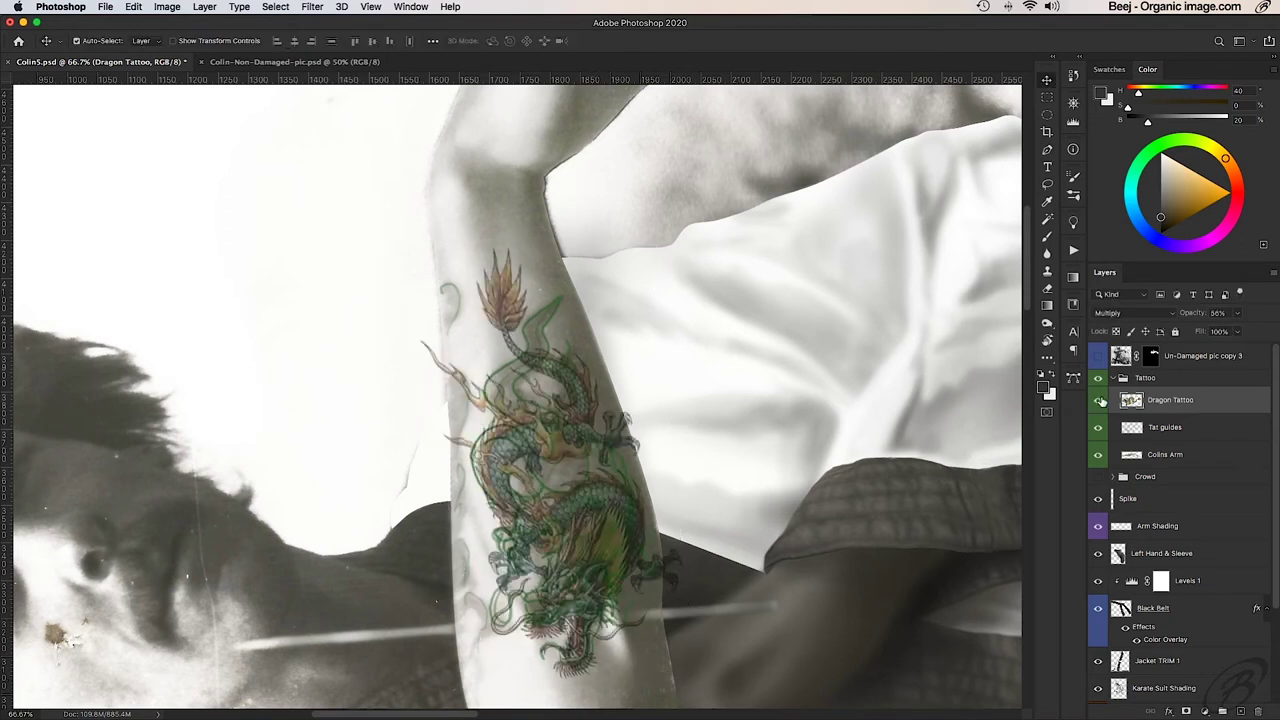
pyautogui.scroll(3, 570, 610)
pyautogui.scroll(-3, 570, 610)
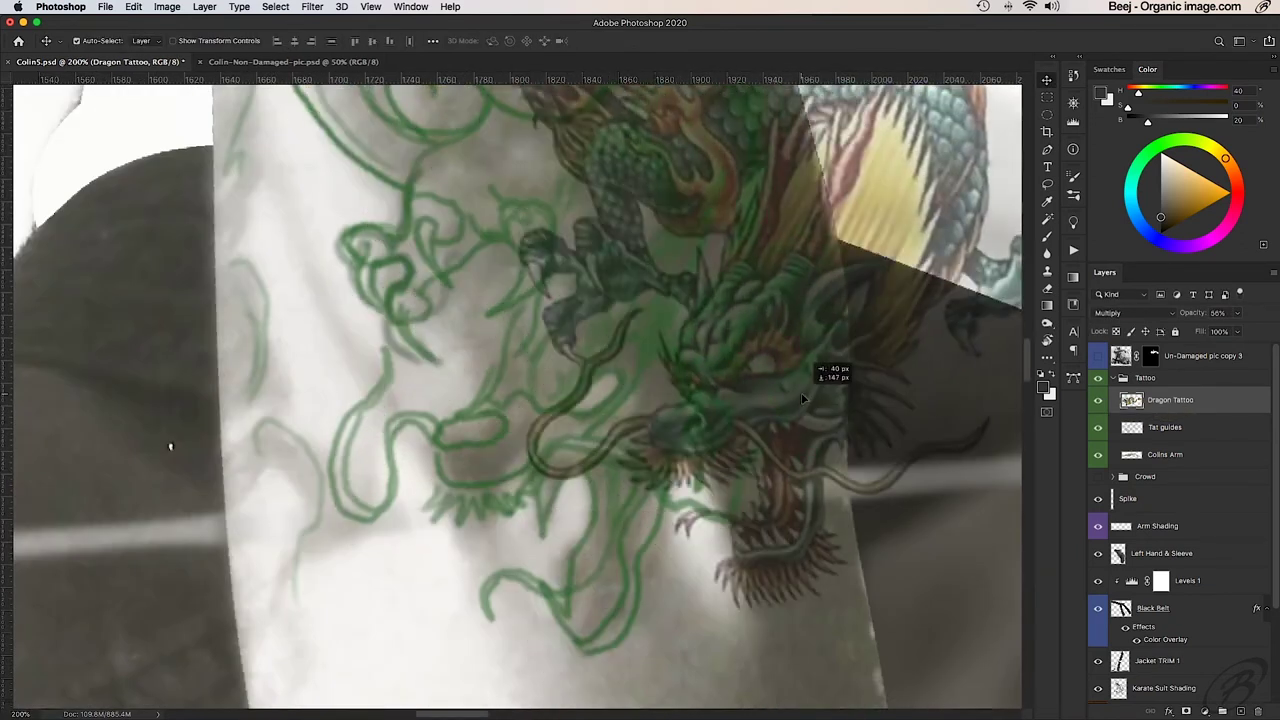
# Step: Transform the dragon again, skewing its bottom edge and stretching it upward along the forearm
pyautogui.hotkey('ctrl', 't')
pyautogui.moveTo(542, 637); pyautogui.dragTo(571, 686)
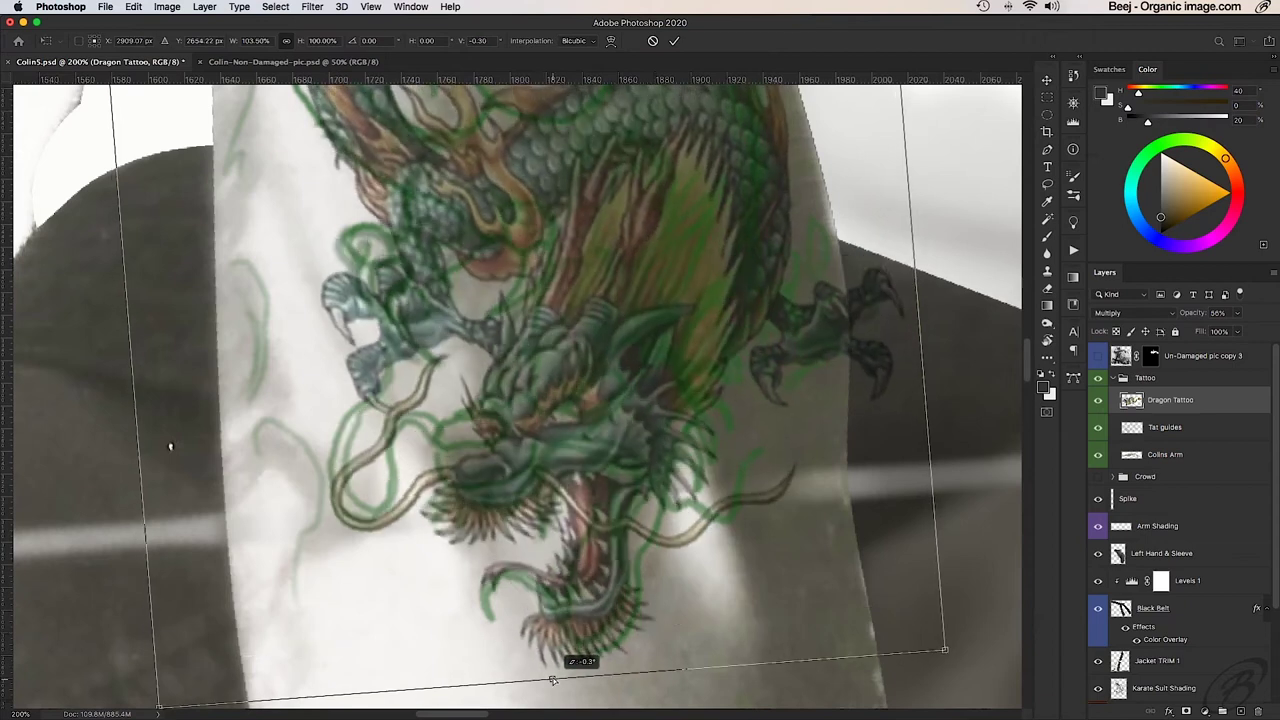
pyautogui.rightClick(557, 457)
pyautogui.press('Escape')
pyautogui.hotkey('ctrl', '-')
pyautogui.hotkey('ctrl', '-')
pyautogui.moveTo(554, 185); pyautogui.dragTo(579, 133)
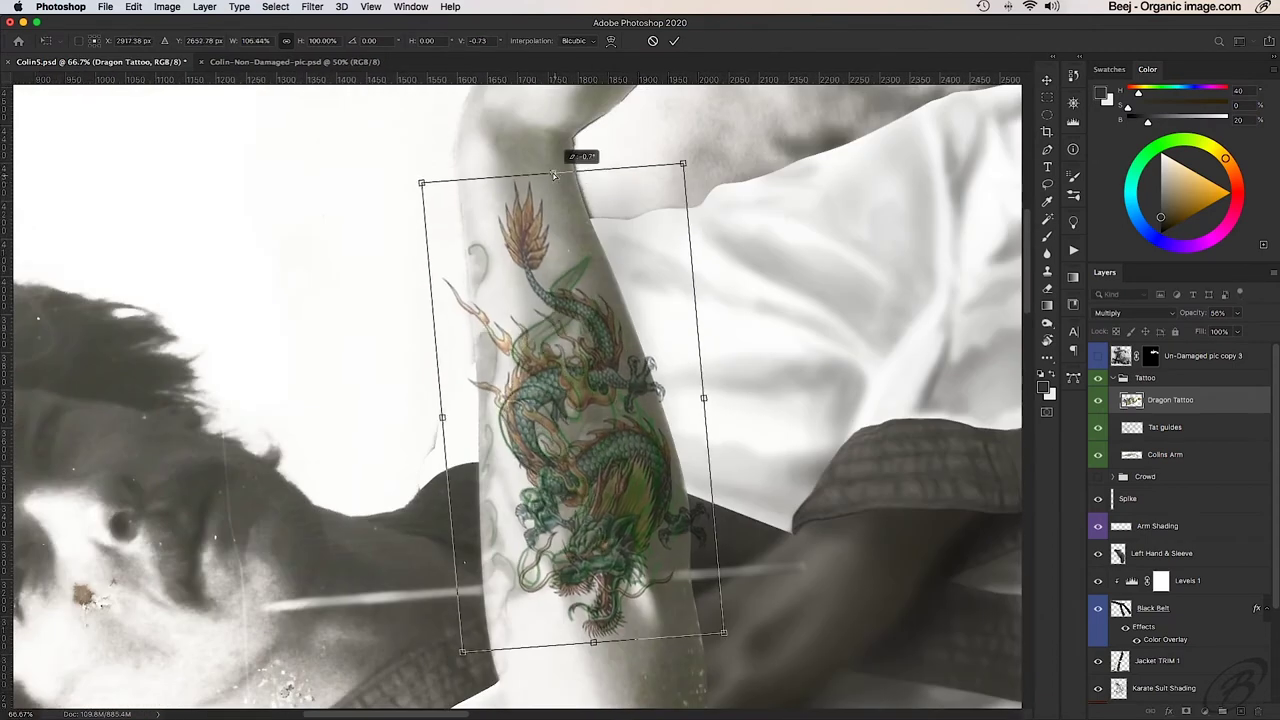
# Step: Warp the dragon's corners and edges so it curves around the forearm, and commit the warp
pyautogui.click(133, 6)
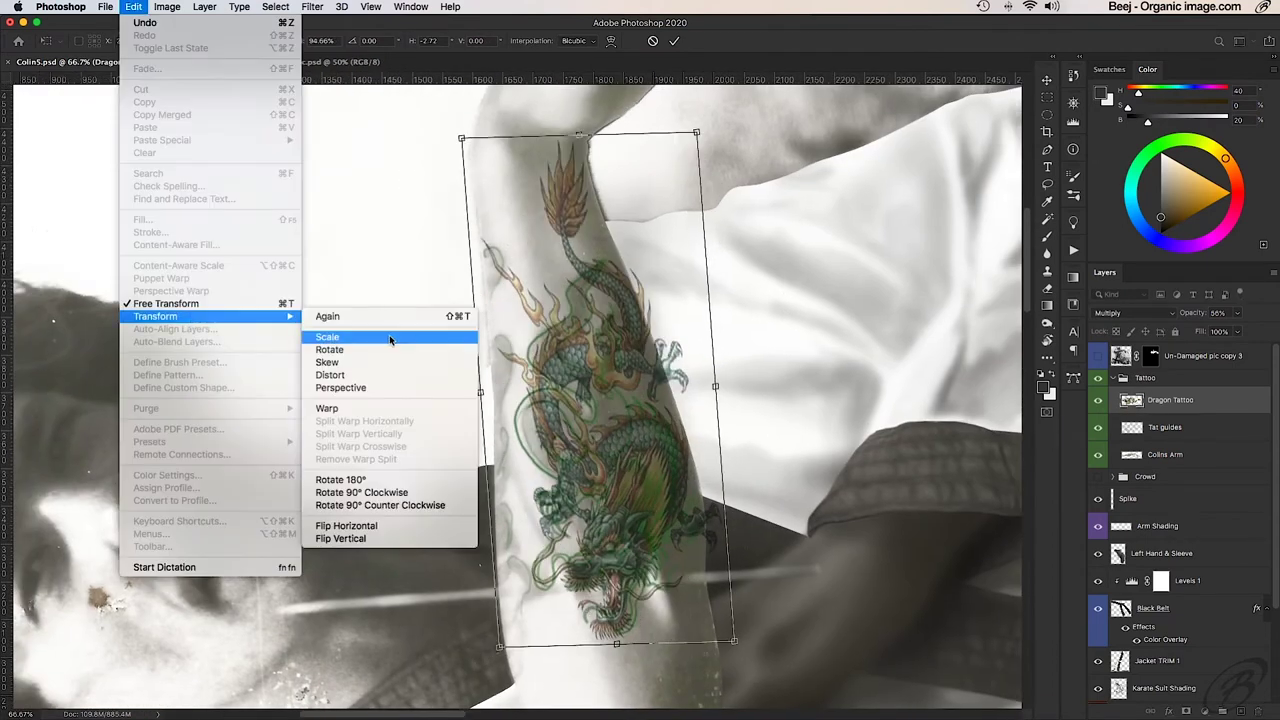
pyautogui.click(349, 334)
pyautogui.moveTo(696, 132); pyautogui.dragTo(618, 133)
pyautogui.moveTo(735, 648); pyautogui.dragTo(710, 660)
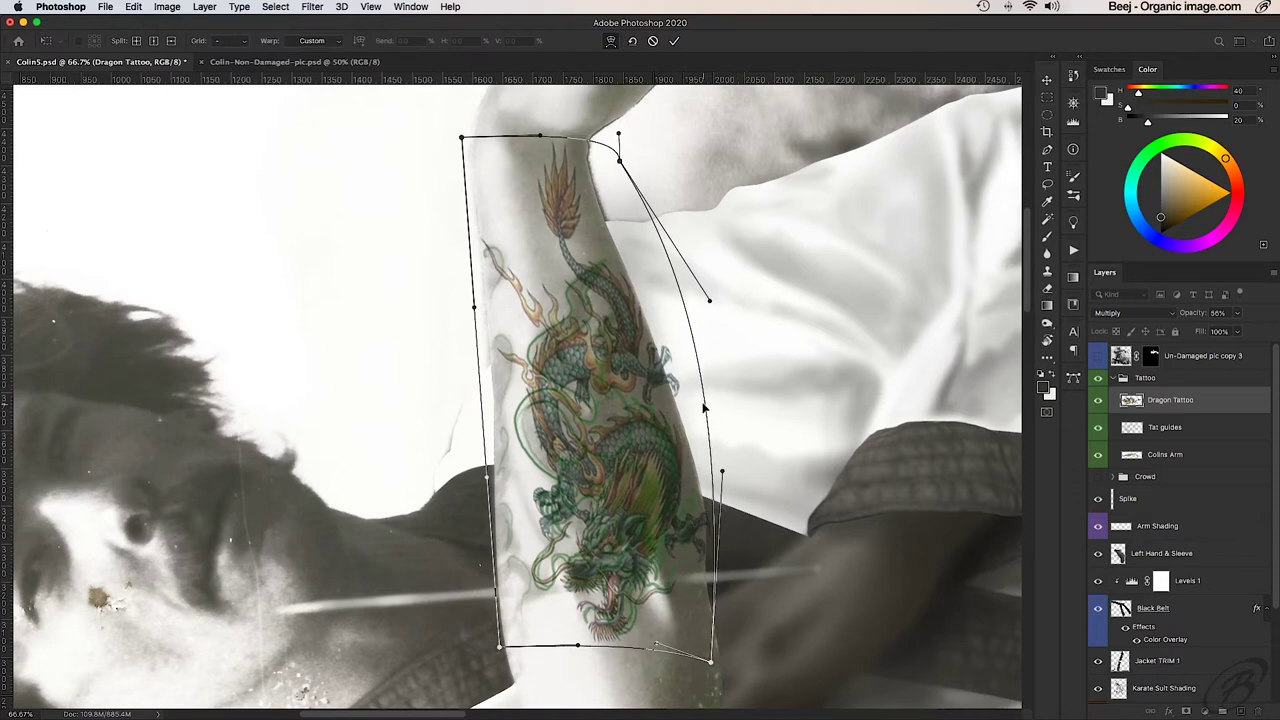
pyautogui.moveTo(709, 300); pyautogui.dragTo(676, 320)
pyautogui.moveTo(461, 137); pyautogui.dragTo(472, 158)
pyautogui.moveTo(475, 311); pyautogui.dragTo(434, 400)
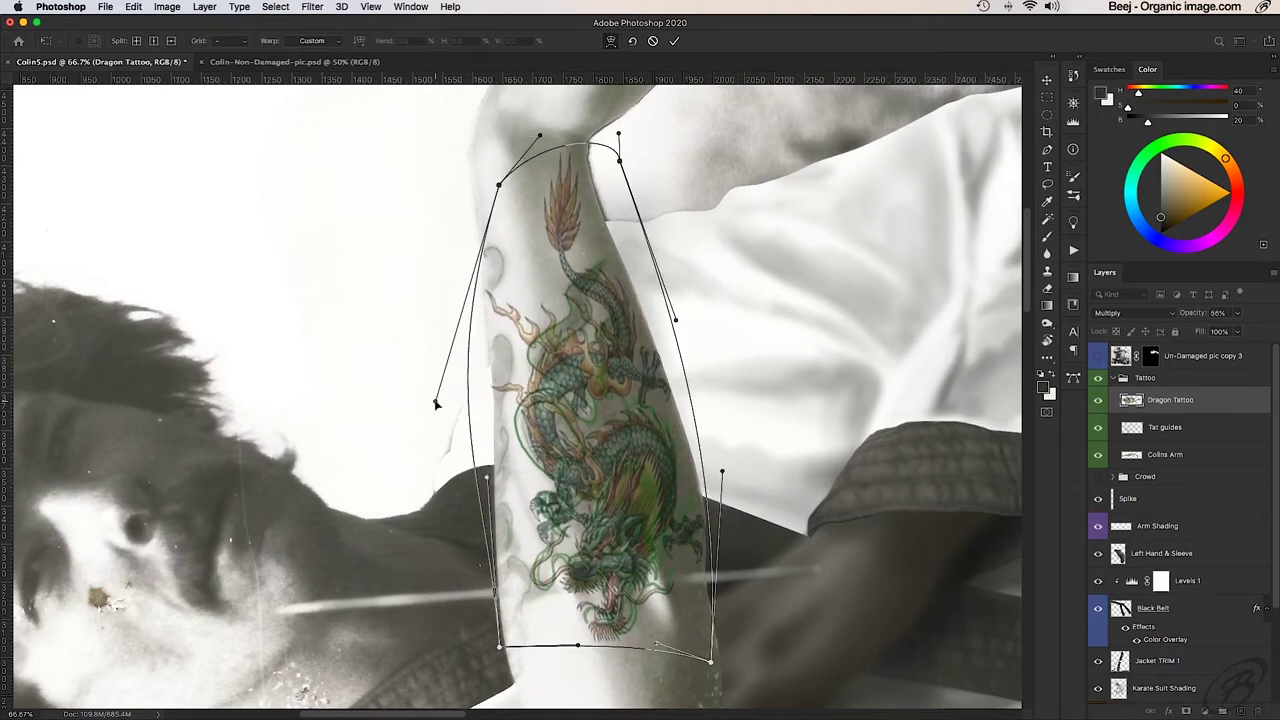
pyautogui.moveTo(530, 646); pyautogui.dragTo(682, 659)
pyautogui.moveTo(597, 622); pyautogui.dragTo(574, 624)
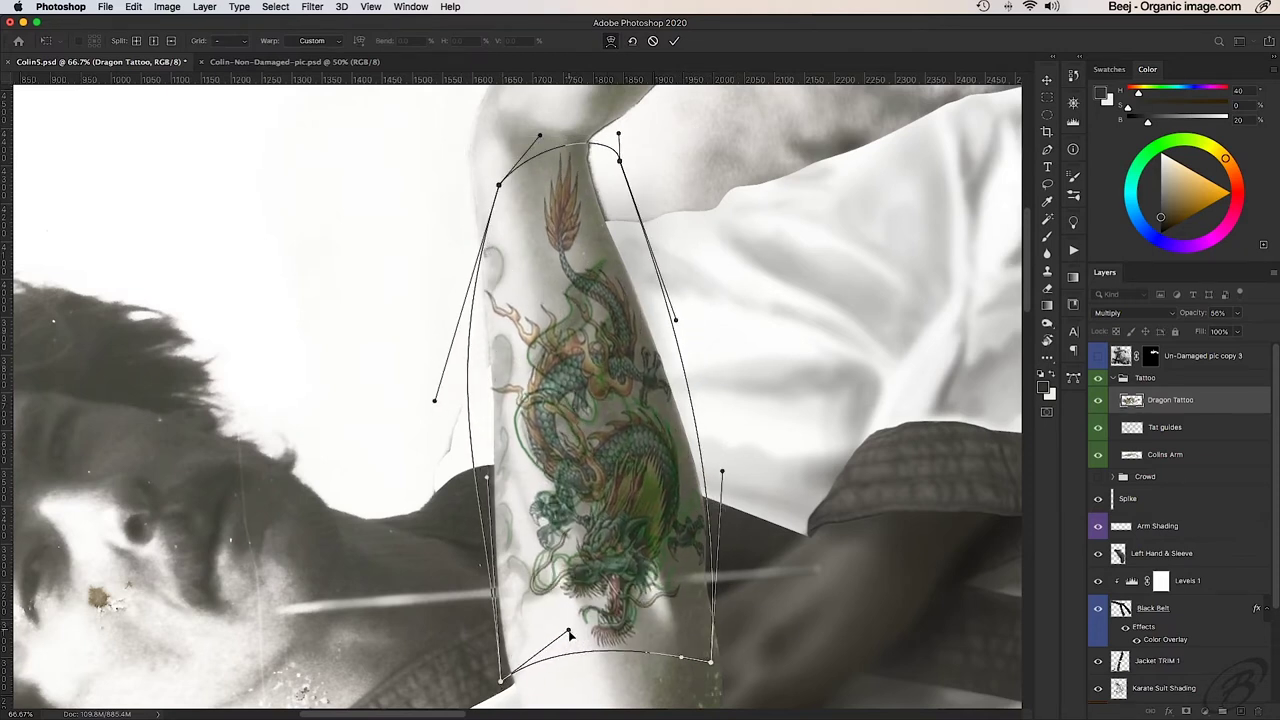
pyautogui.moveTo(487, 477); pyautogui.dragTo(472, 425)
pyautogui.press('Return')
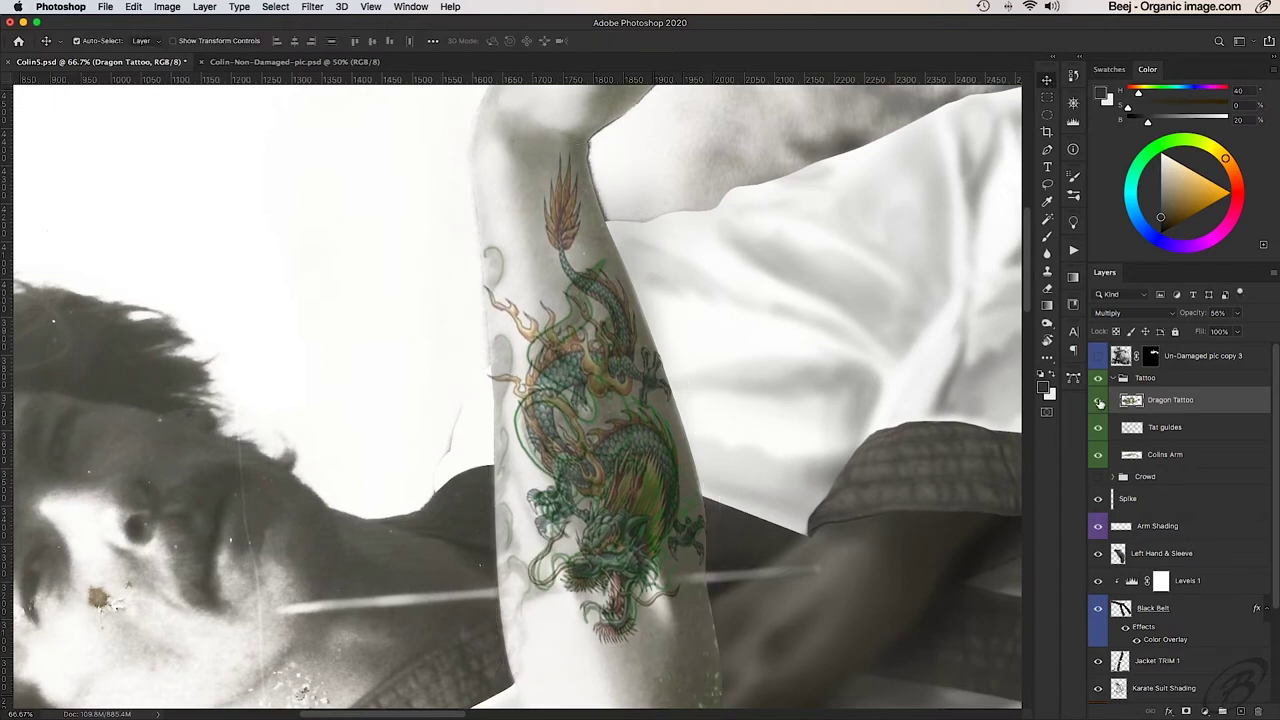
# Step: Toggle the dragon on and off to compare, and hide the green Tat guides outline
pyautogui.click(1098, 400)
pyautogui.click(1098, 400)
pyautogui.click(1098, 400)
pyautogui.click(1098, 400)
pyautogui.press('super+1')
pyautogui.click(1098, 427)
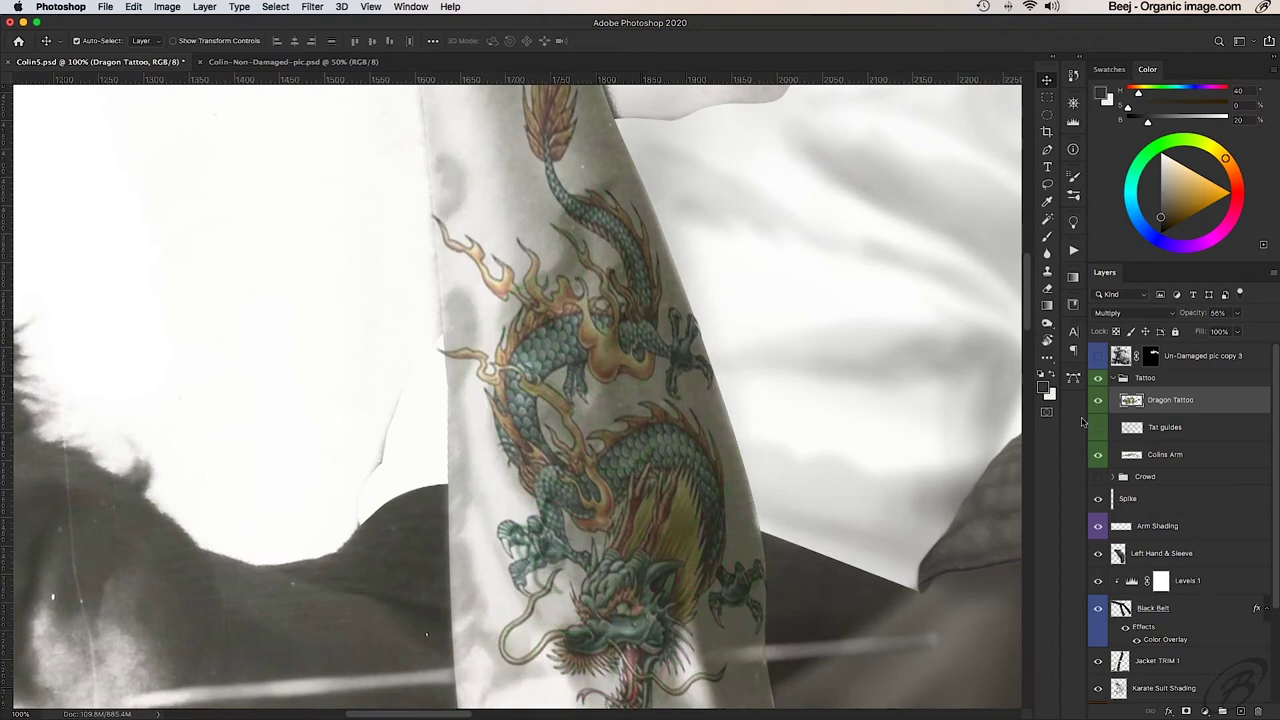
pyautogui.click(1098, 400)
pyautogui.click(1098, 400)
pyautogui.press('super+minus')
# Step: Lasso the dragon's upper tail and tilt it with Free Transform to follow the arm
pyautogui.press('l')
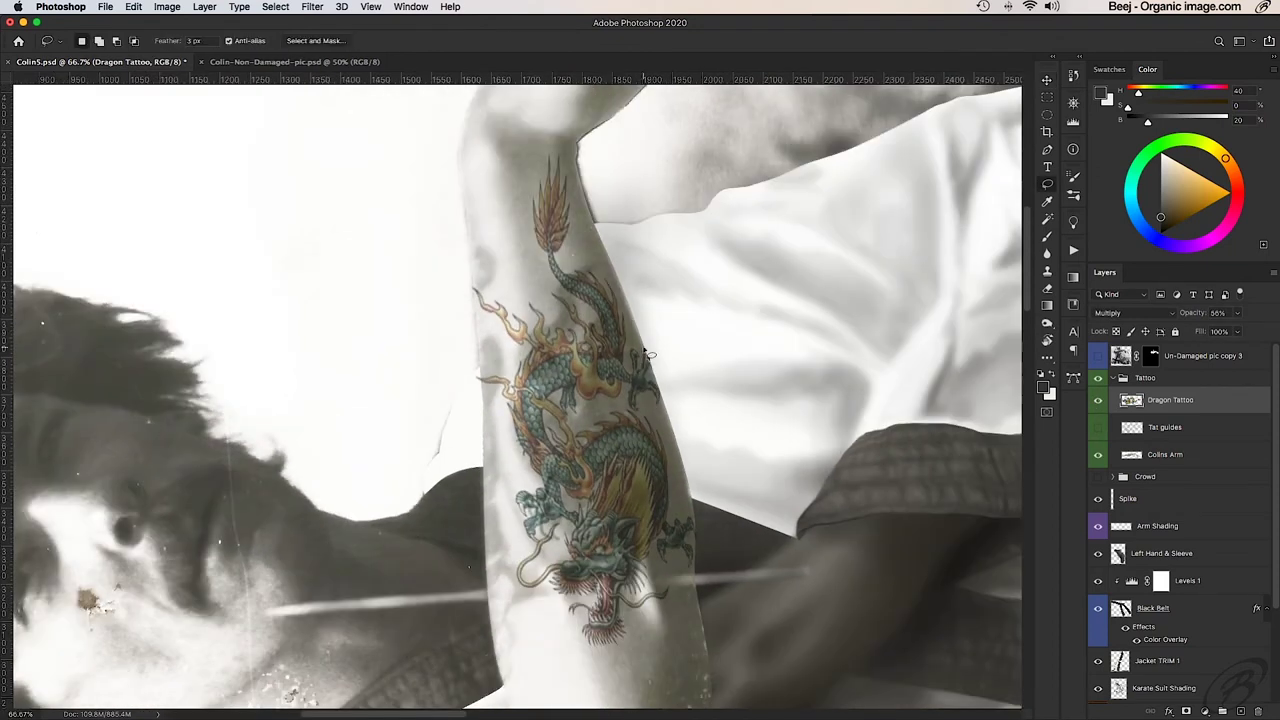
pyautogui.moveTo(551, 459); pyautogui.dragTo(594, 157)
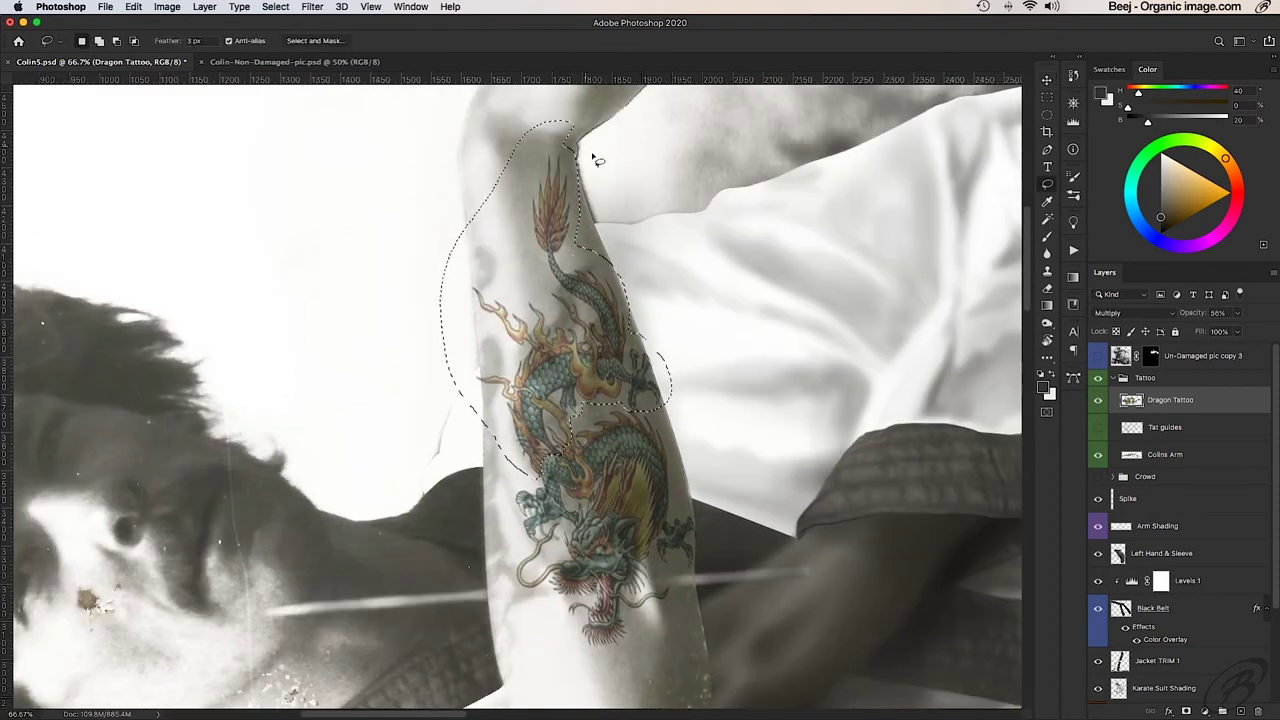
pyautogui.press('super+t')
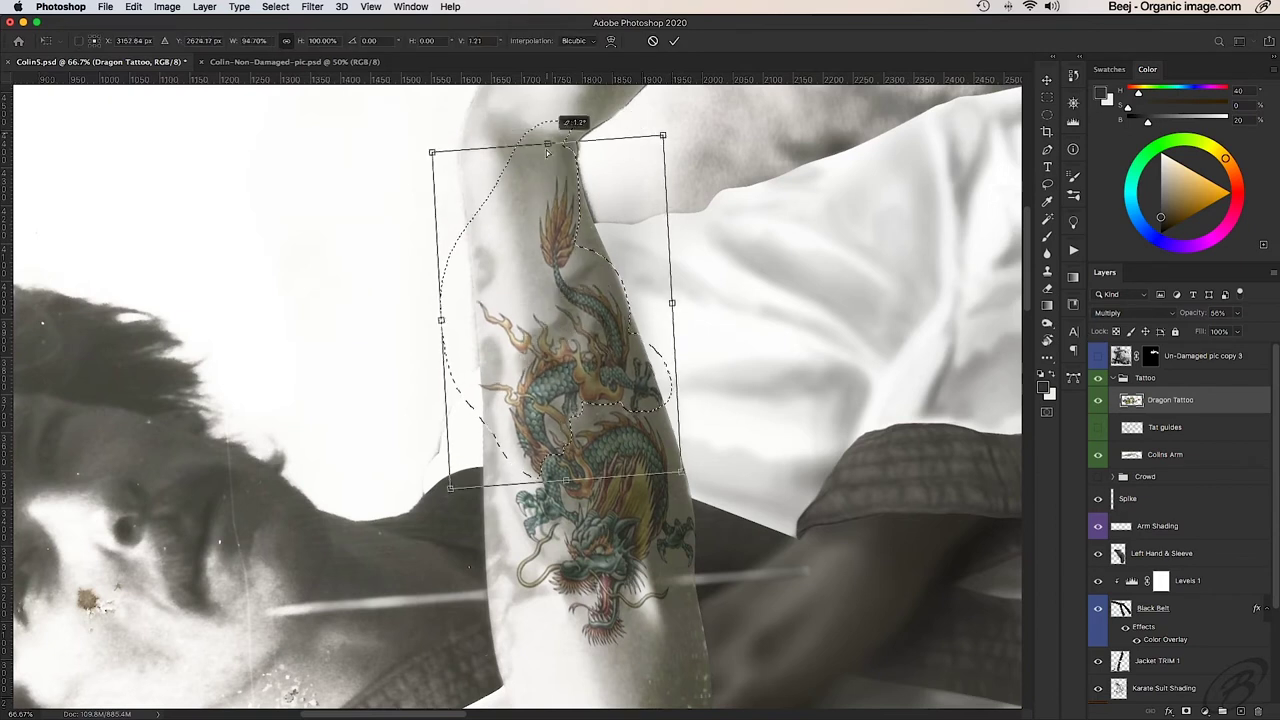
pyautogui.moveTo(424, 128); pyautogui.dragTo(386, 116)
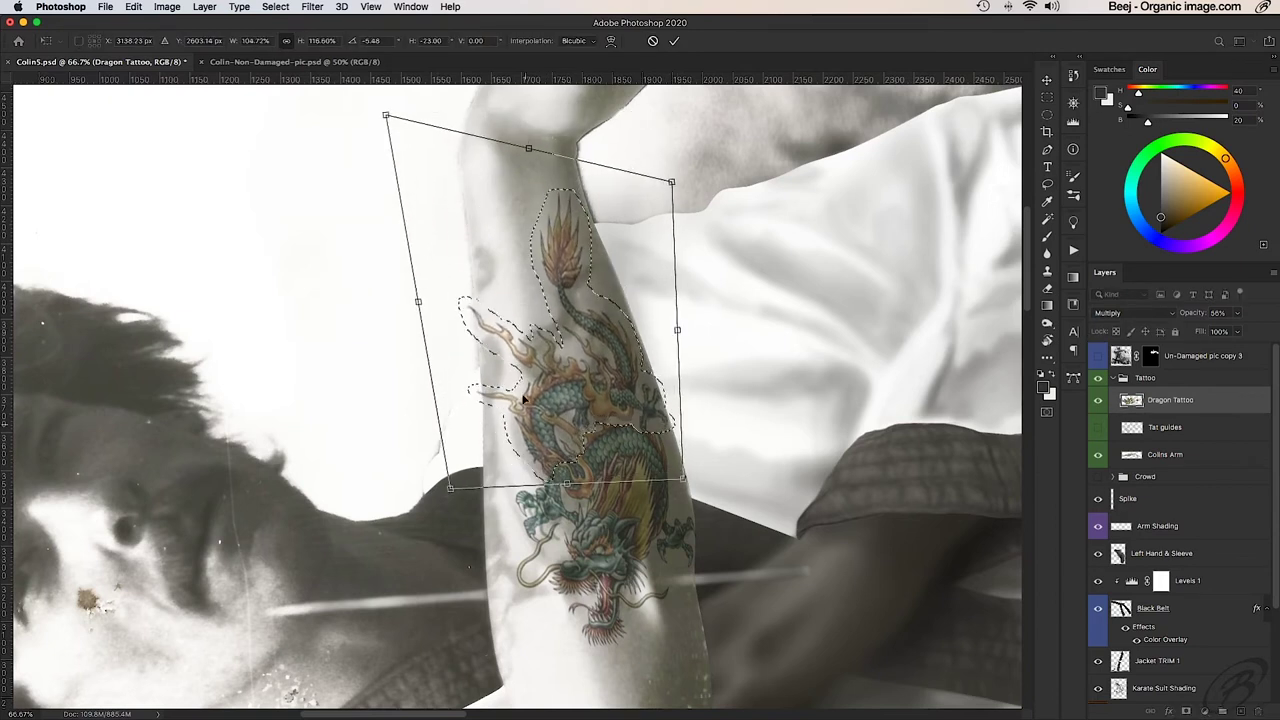
pyautogui.click(674, 41)
pyautogui.press('super+d')
# Step: Turn the green Tat guides outline back on and nudge the dragon along the arm
pyautogui.moveTo(1097, 400); pyautogui.dragTo(1097, 427)
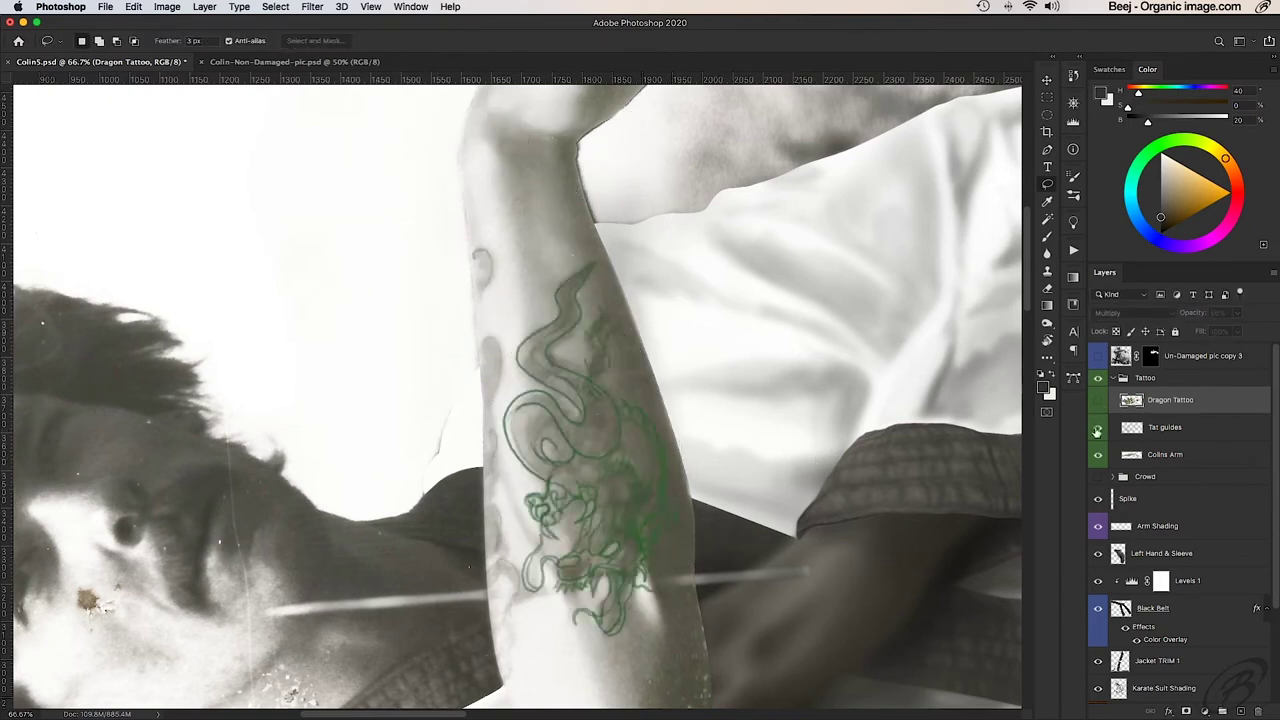
pyautogui.click(1097, 400)
pyautogui.press('v')
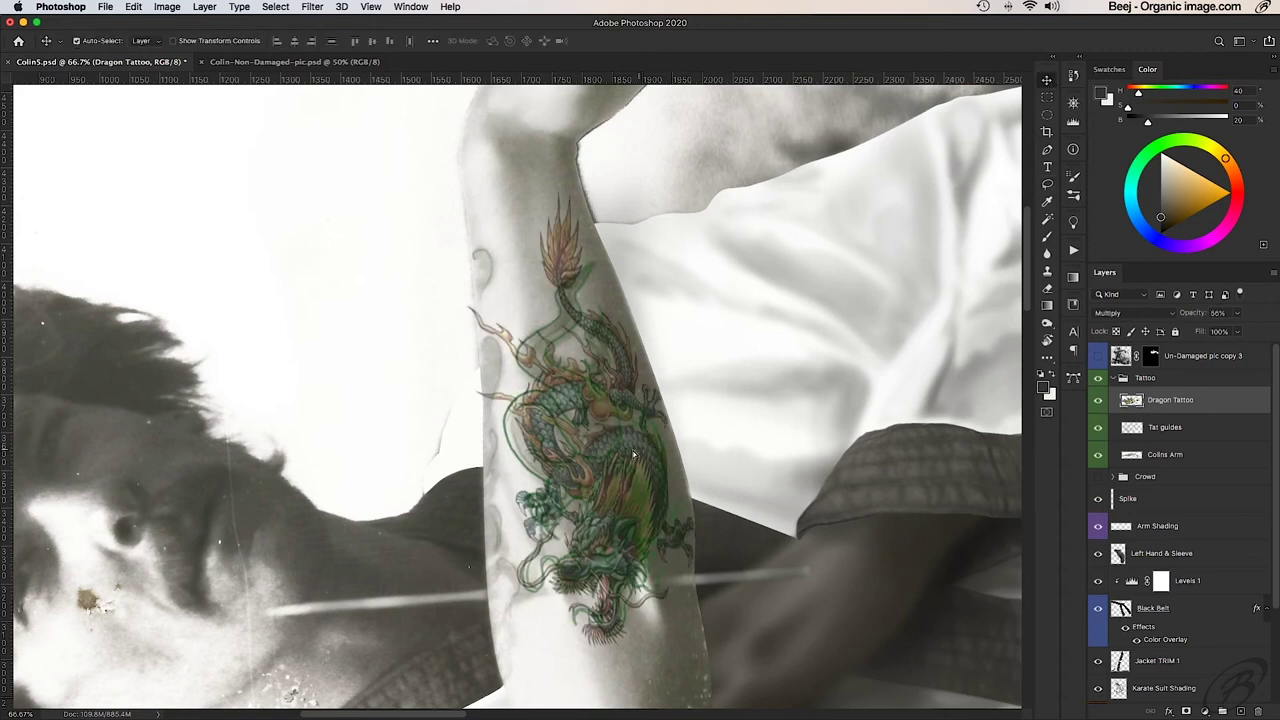
pyautogui.moveTo(657, 428); pyautogui.dragTo(583, 436)
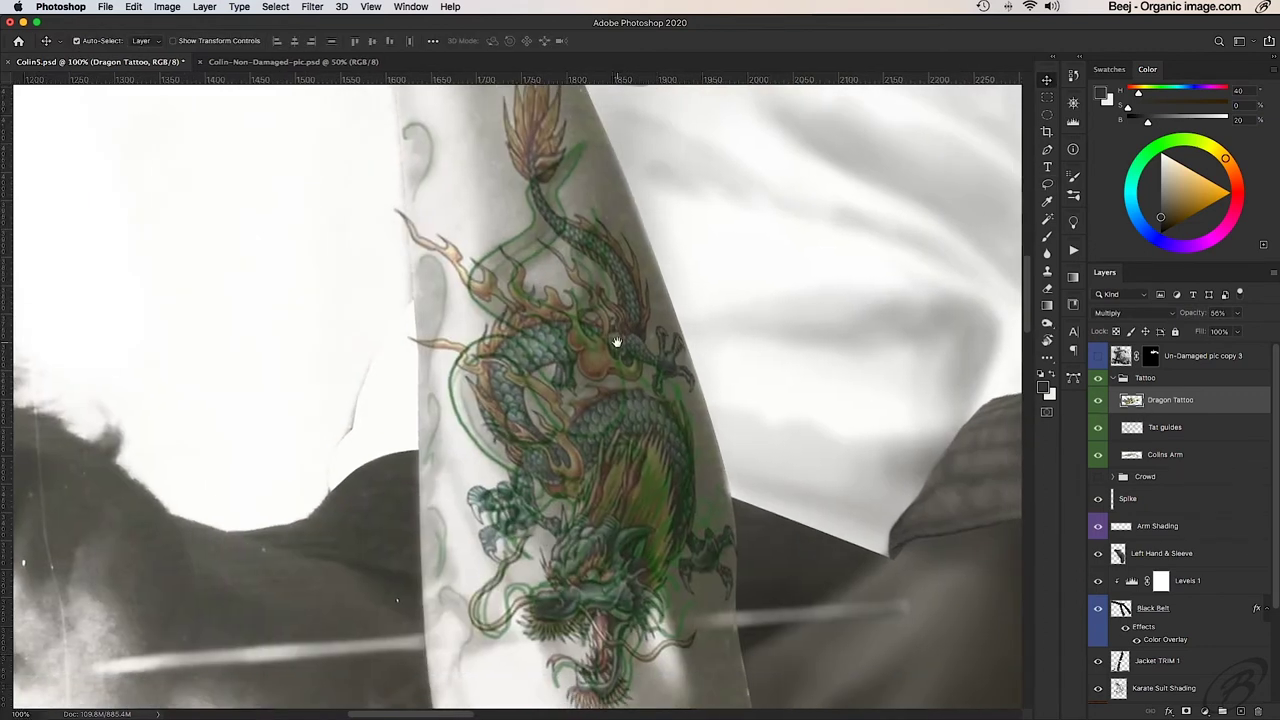
# Step: Push the dragon's body toward the guide outline in Liquify, fading the backdrop to see it
pyautogui.click(312, 6)
pyautogui.click(343, 112)
pyautogui.scroll(3, 513, 285)
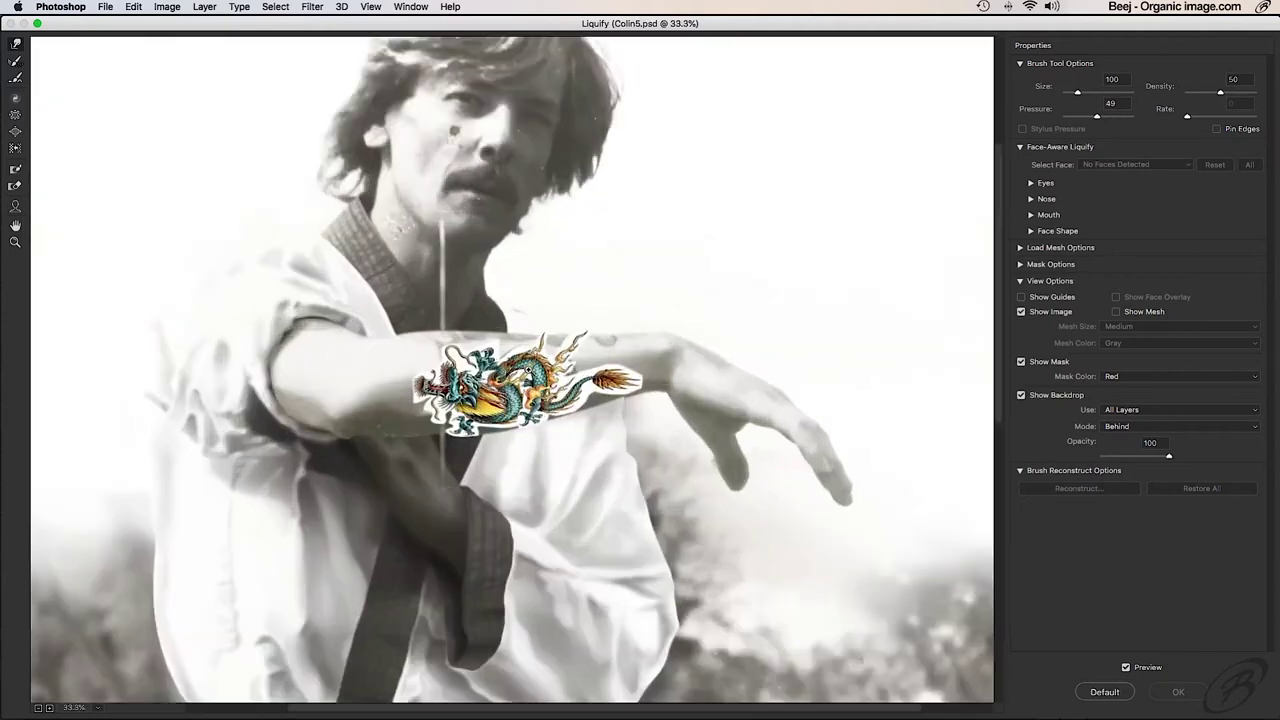
pyautogui.scroll(3, 509, 345)
pyautogui.moveTo(1169, 459); pyautogui.dragTo(1115, 456)
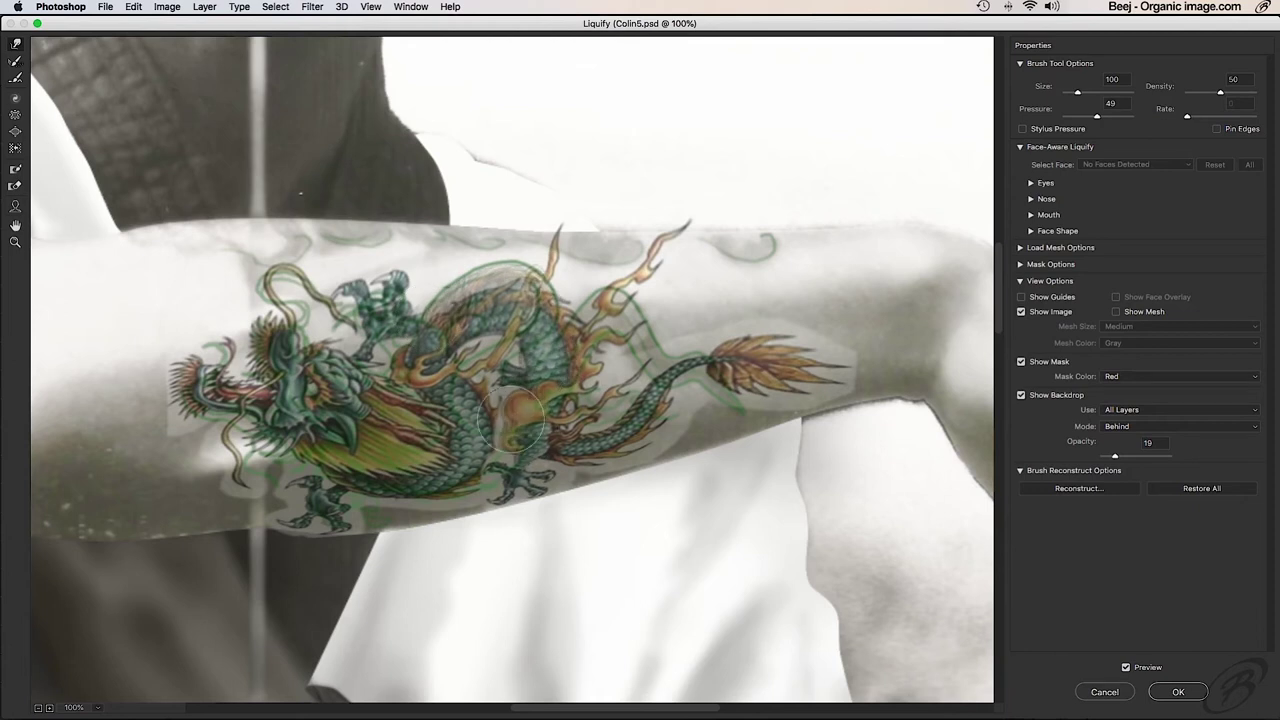
pyautogui.moveTo(511, 418); pyautogui.dragTo(487, 352)
pyautogui.write('100')
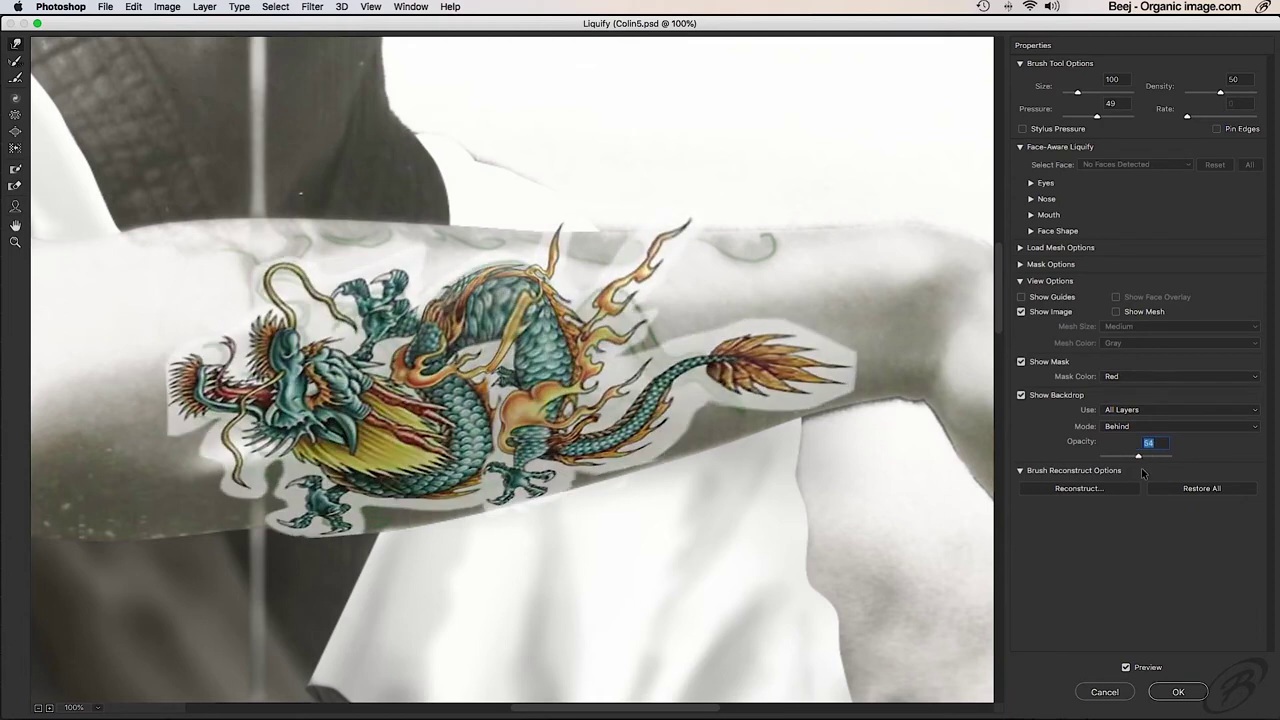
pyautogui.moveTo(1169, 456); pyautogui.dragTo(1077, 473)
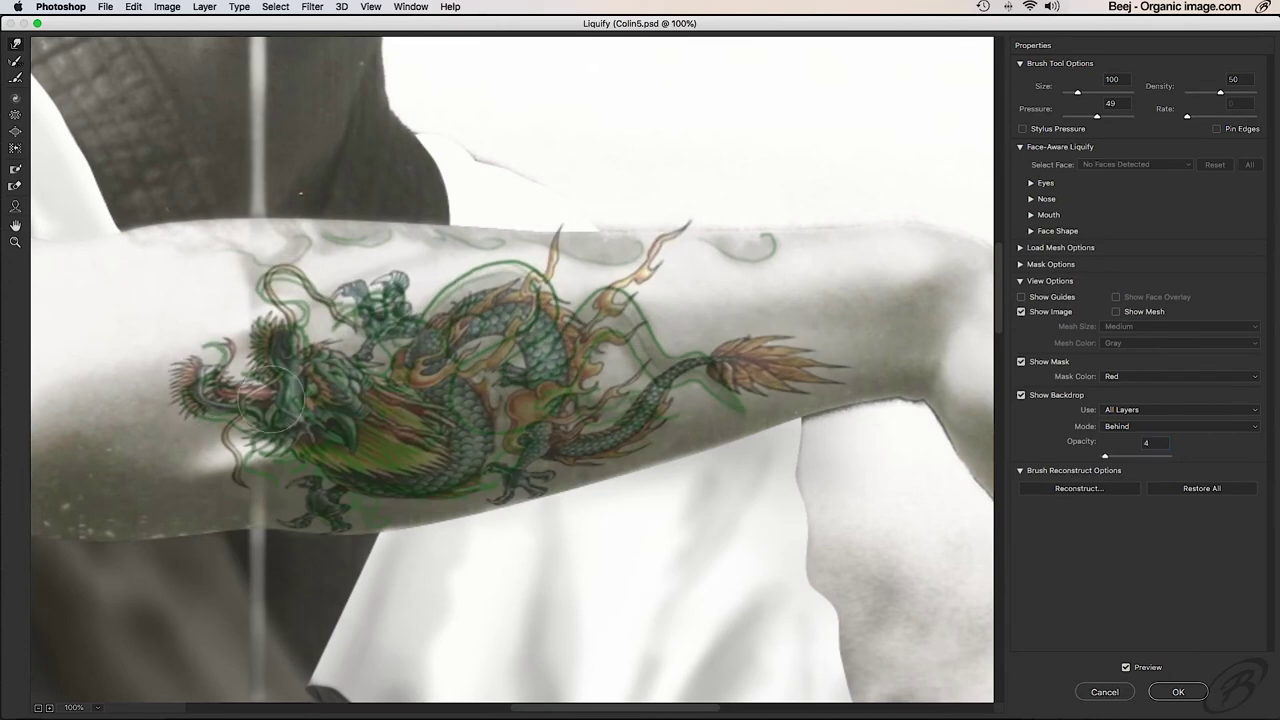
pyautogui.write('100')
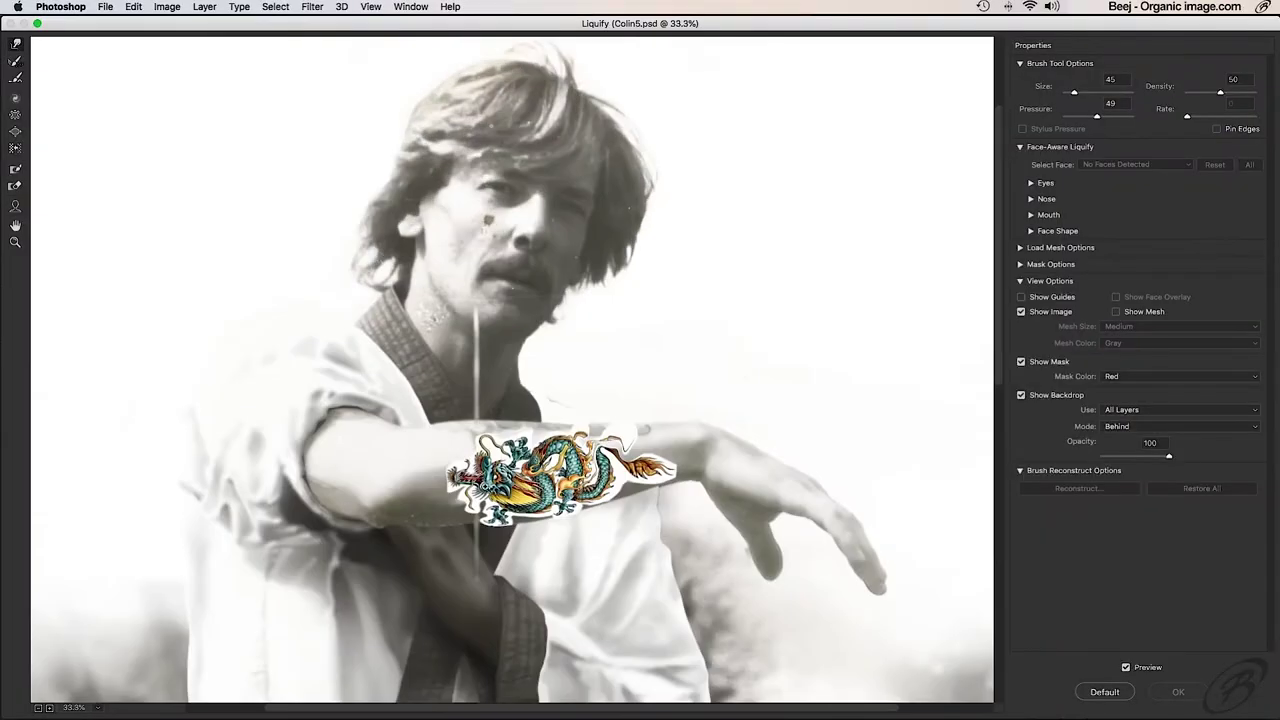
pyautogui.write('33')
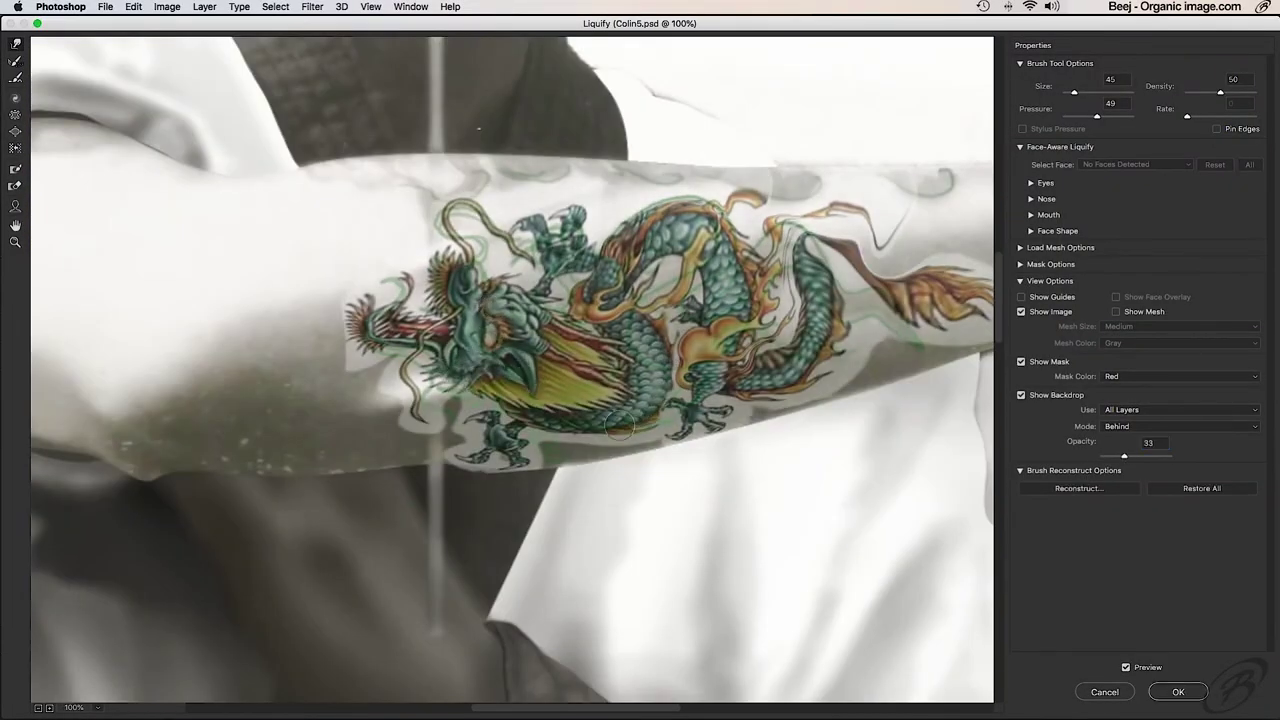
pyautogui.write('0')
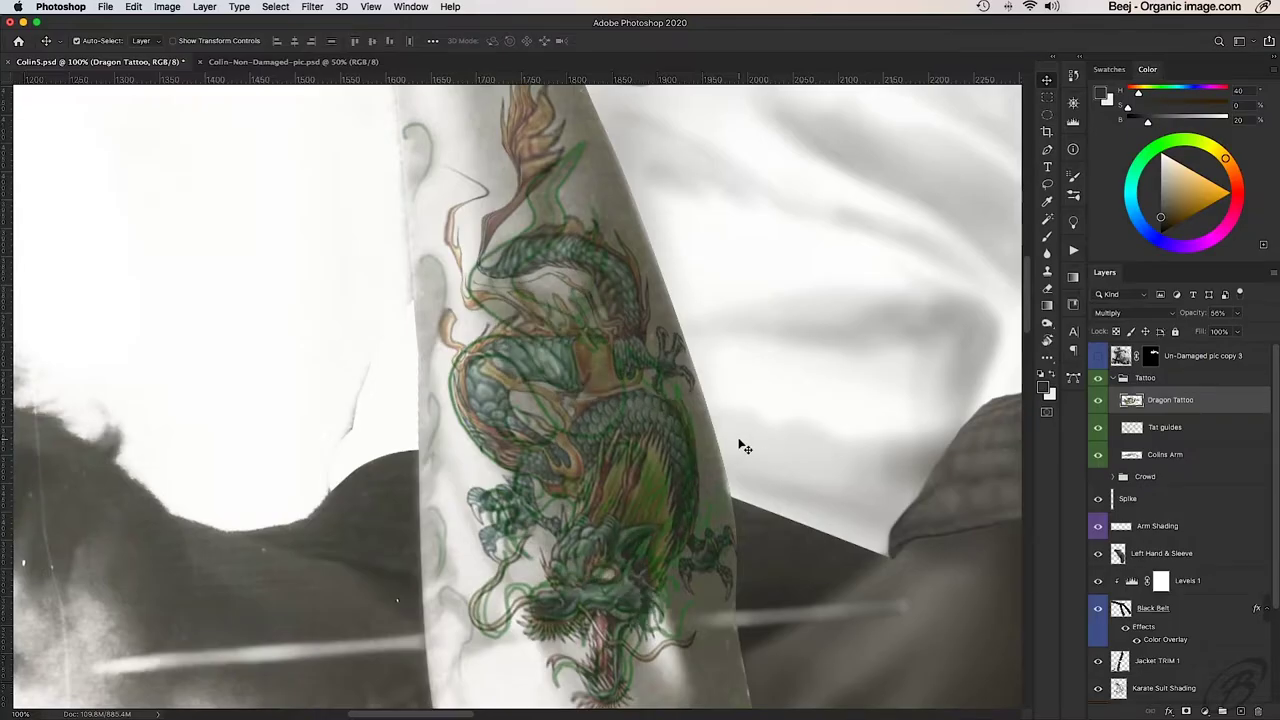
# Step: Reposition the dragon on the forearm with Free Transform and toggle a layer's visibility
pyautogui.hotkey('ctrl', 't')
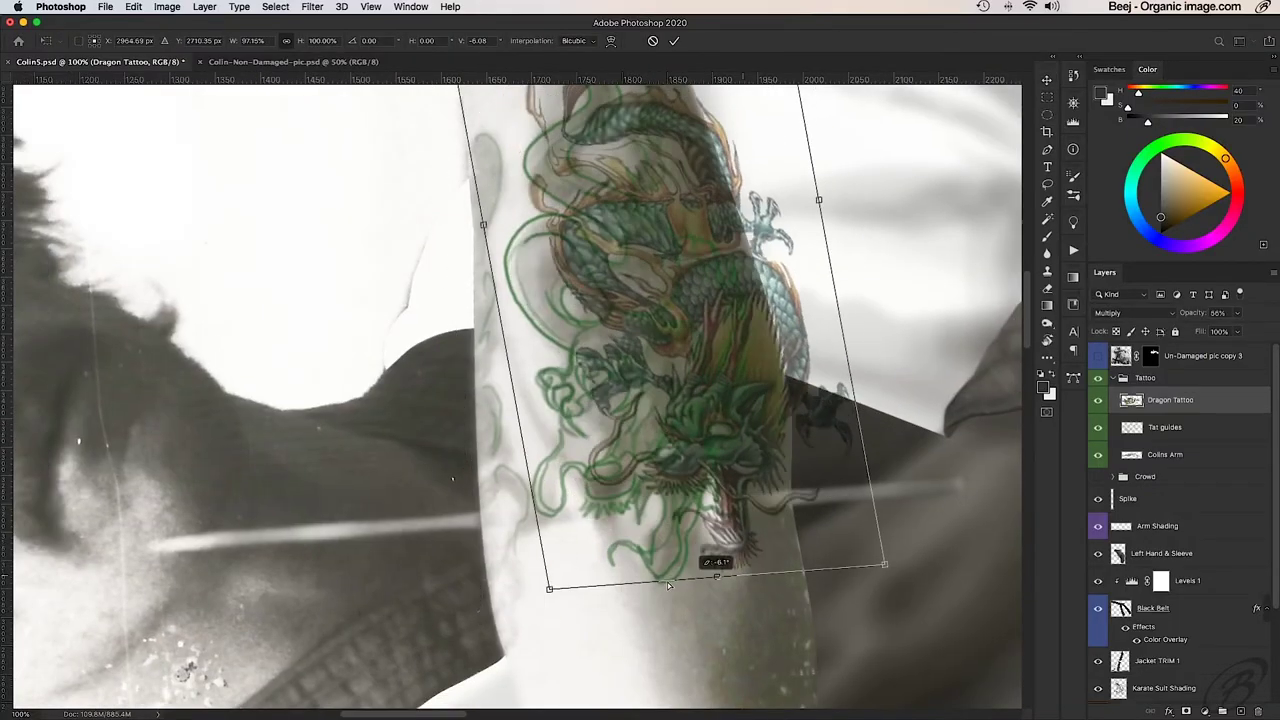
pyautogui.press('Return')
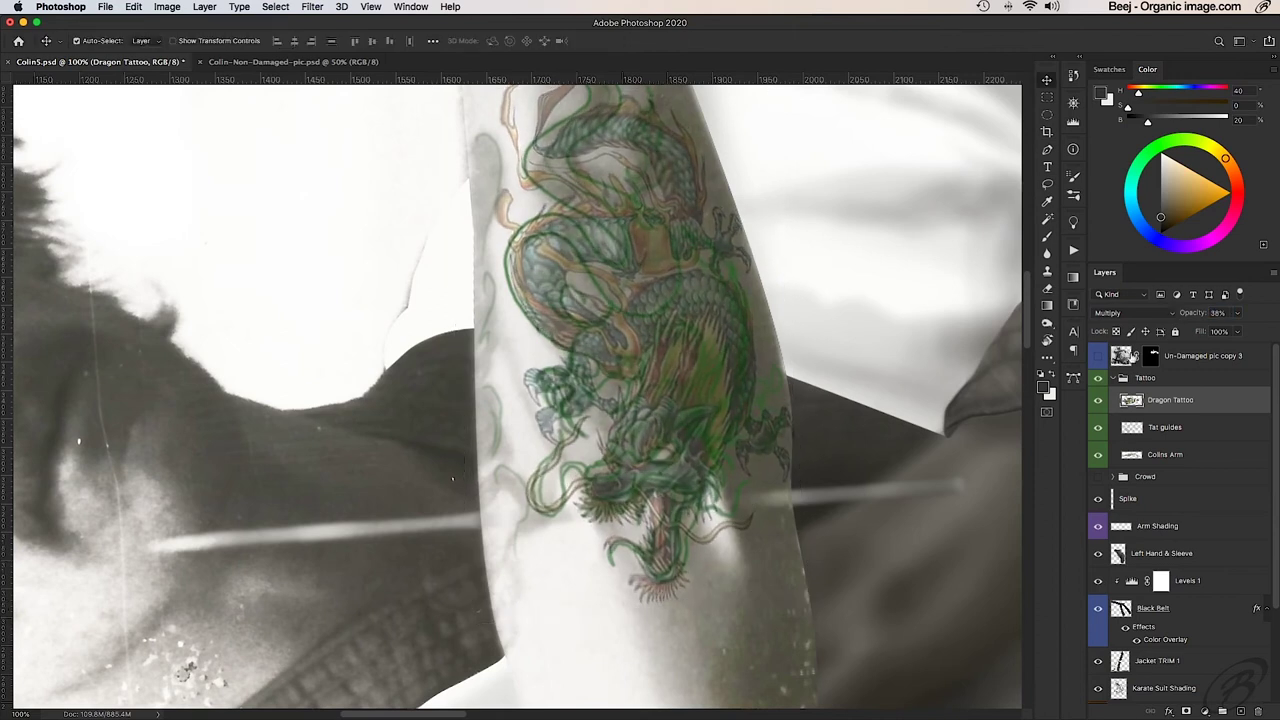
pyautogui.click(1098, 427)
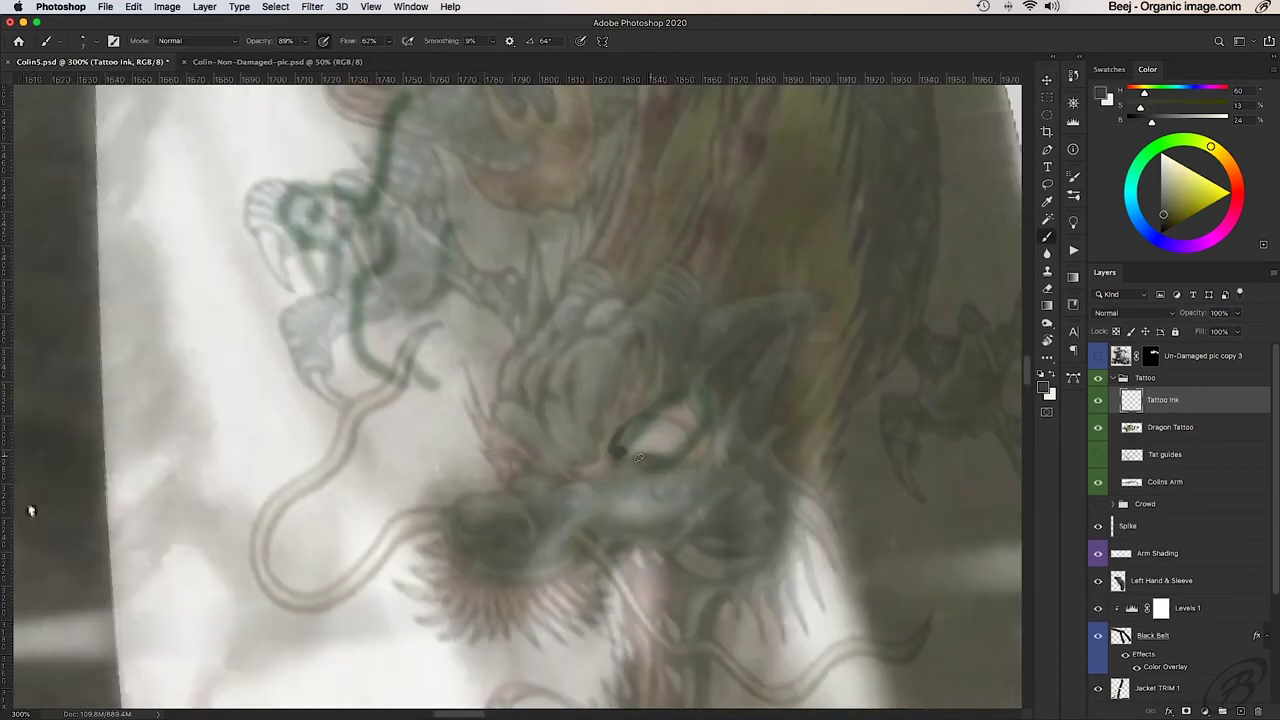
# Step: Adjust the brush tip angle and ink the dragon's eye, snout and horn
pyautogui.rightClick(688, 452)
pyautogui.moveTo(738, 170); pyautogui.dragTo(711, 193)
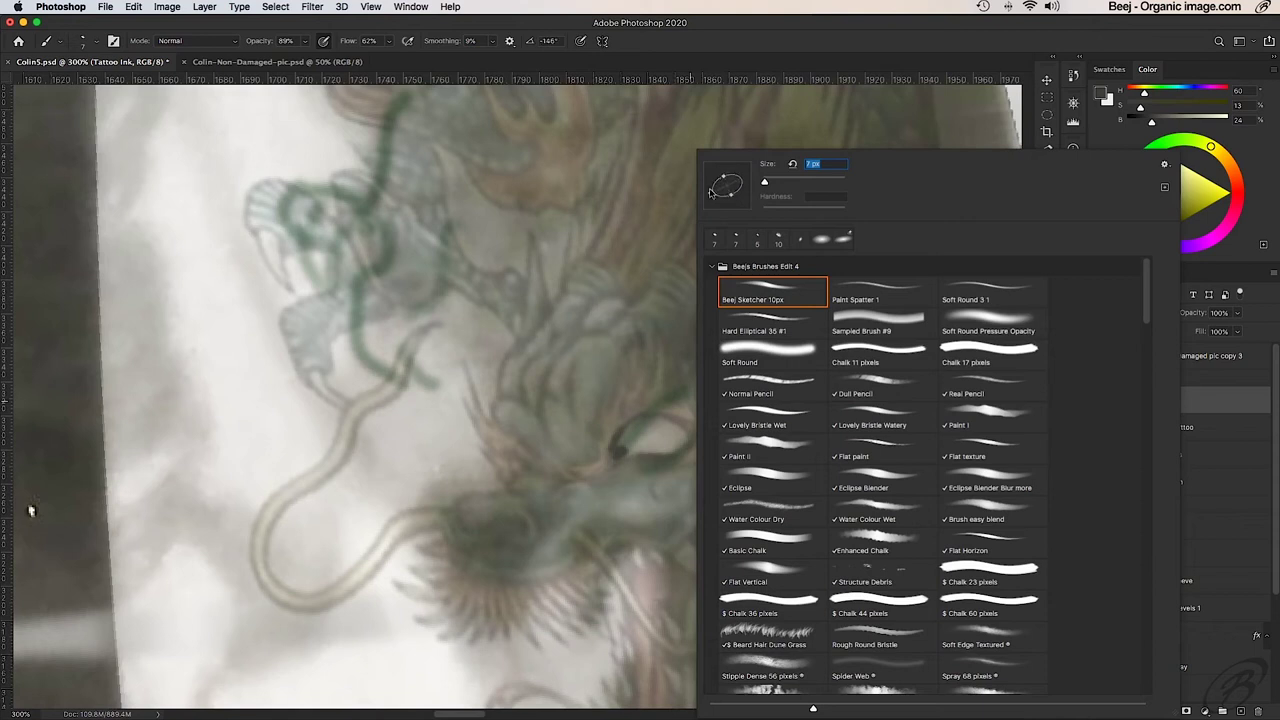
pyautogui.press('Return')
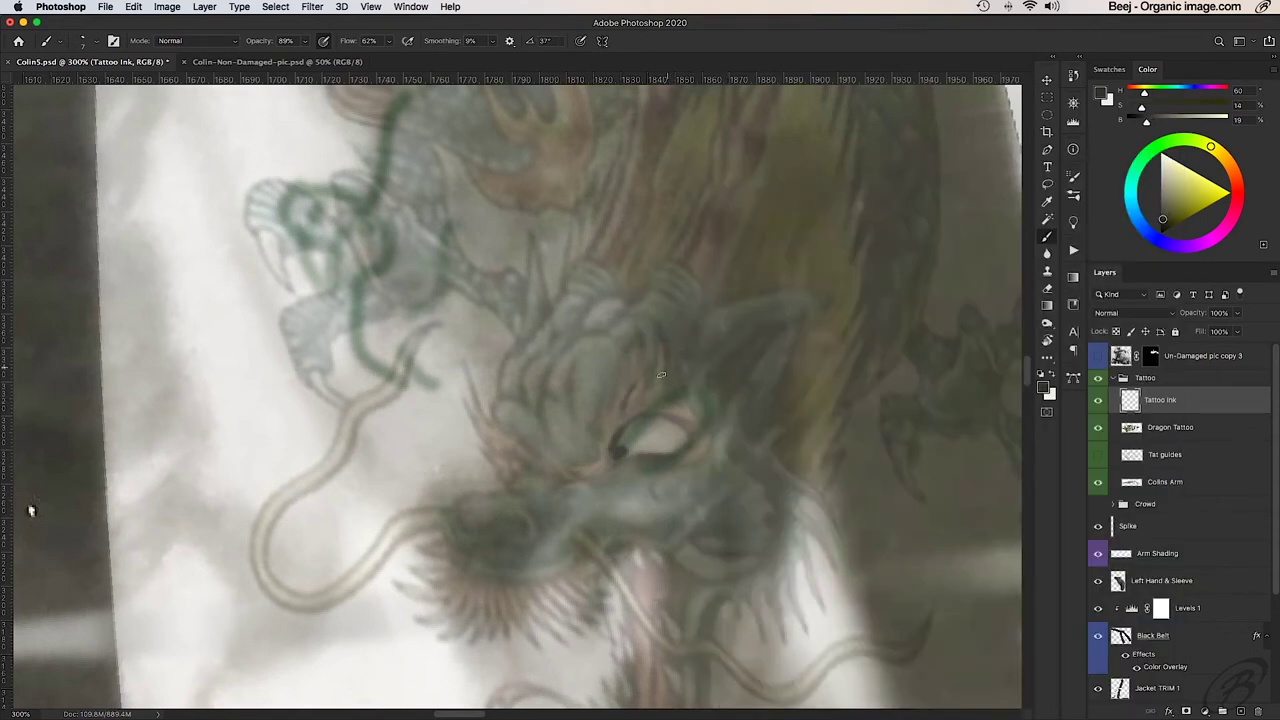
pyautogui.moveTo(689, 428)
pyautogui.mouseDown()
pyautogui.moveTo(516, 512)
pyautogui.moveTo(565, 500)
pyautogui.moveTo(562, 516)
pyautogui.mouseUp()
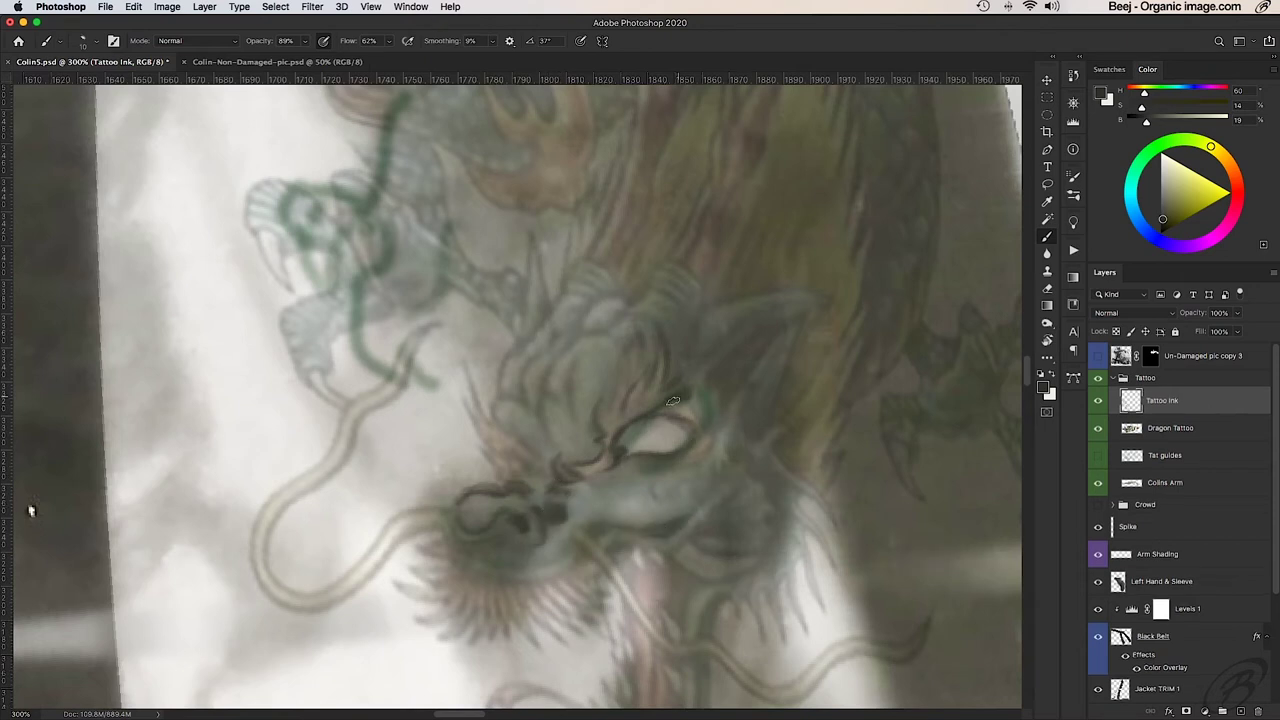
pyautogui.moveTo(720, 355); pyautogui.dragTo(813, 302)
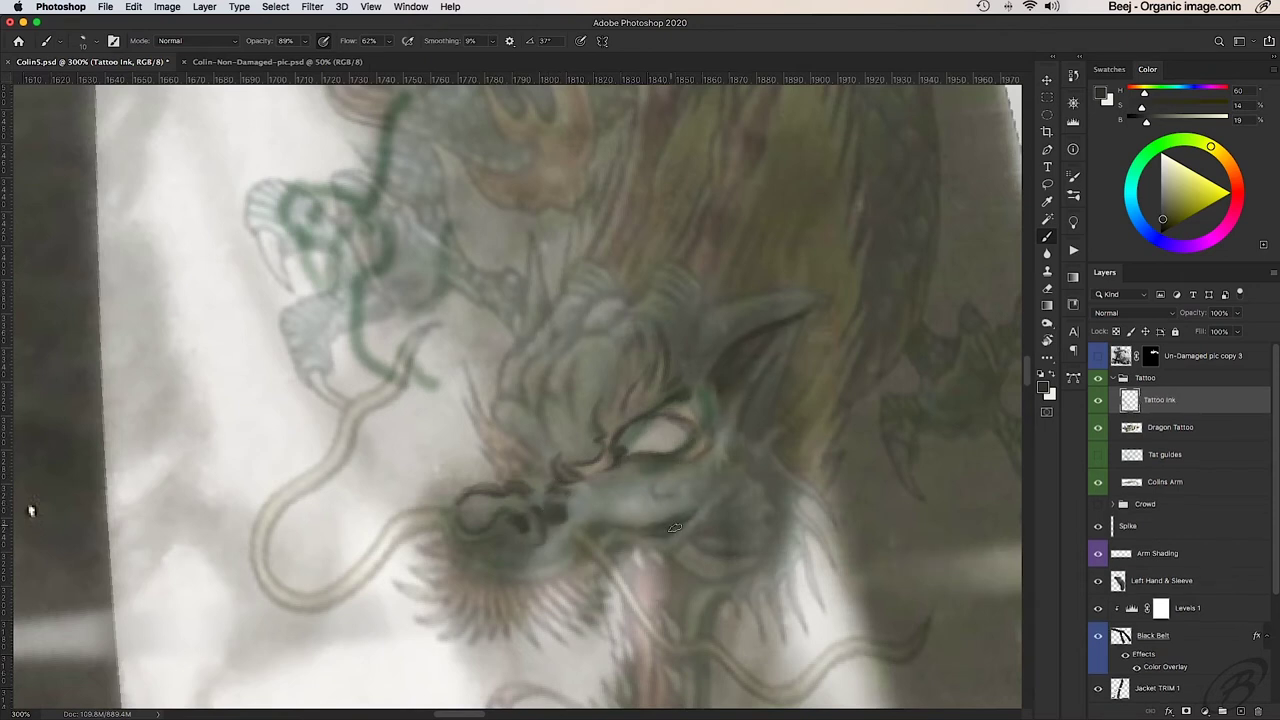
# Step: Ink the whiskers at the dragon's chin
pyautogui.moveTo(658, 371)
pyautogui.mouseDown()
pyautogui.moveTo(700, 280)
pyautogui.moveTo(760, 385)
pyautogui.moveTo(840, 378)
pyautogui.moveTo(700, 420)
pyautogui.moveTo(686, 462)
pyautogui.moveTo(633, 440)
pyautogui.moveTo(618, 484)
pyautogui.moveTo(512, 492)
pyautogui.moveTo(482, 516)
pyautogui.mouseUp()
pyautogui.moveTo(524, 534); pyautogui.dragTo(470, 562)
pyautogui.moveTo(544, 556)
pyautogui.mouseDown()
pyautogui.moveTo(472, 576)
pyautogui.moveTo(480, 592)
pyautogui.mouseUp()
pyautogui.moveTo(556, 584); pyautogui.dragTo(516, 600)
pyautogui.moveTo(566, 560); pyautogui.dragTo(540, 622)
pyautogui.rightClick(560, 600)
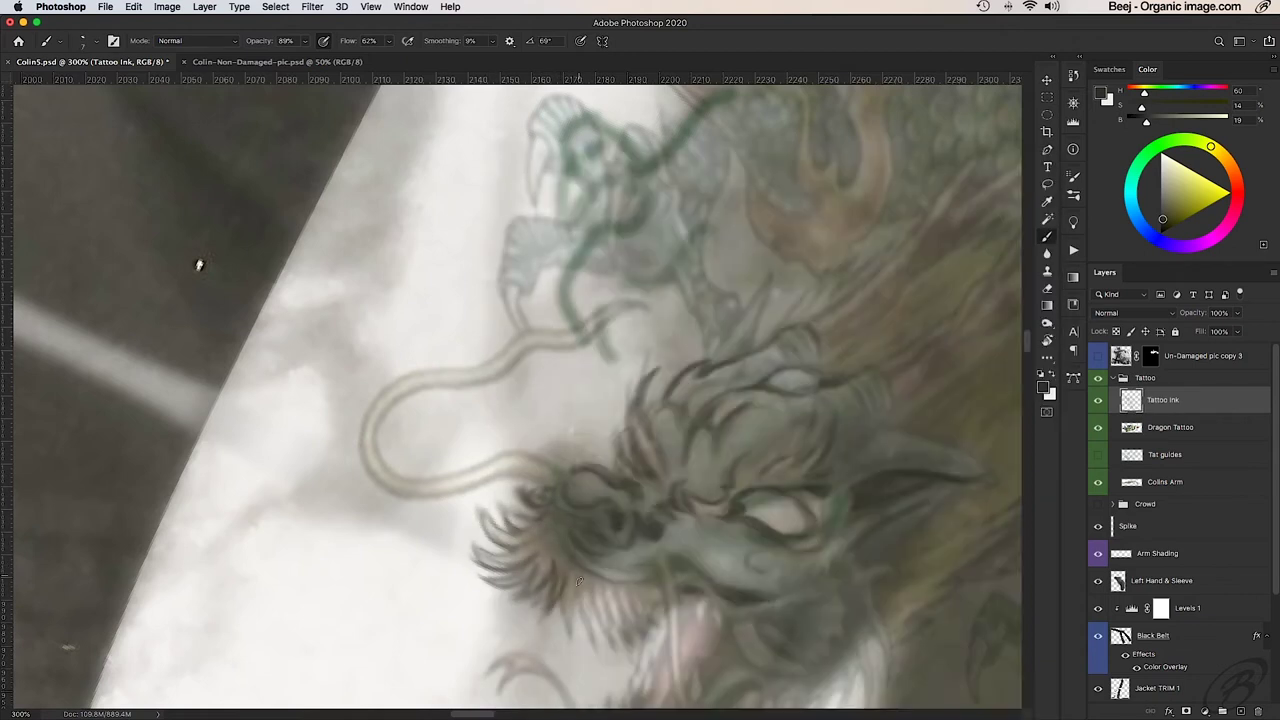
pyautogui.press('Escape')
pyautogui.moveTo(552, 578); pyautogui.dragTo(566, 616)
pyautogui.moveTo(562, 578)
pyautogui.mouseDown()
pyautogui.moveTo(600, 640)
pyautogui.moveTo(643, 563)
pyautogui.mouseUp()
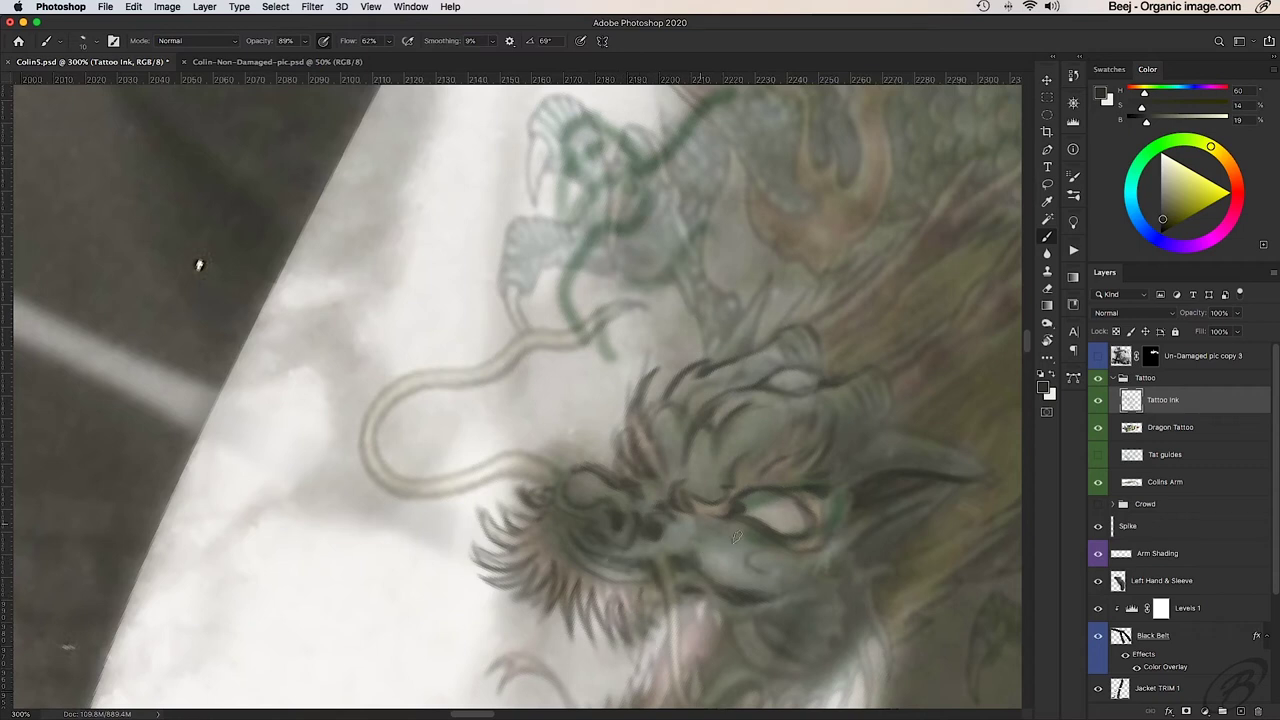
# Step: Set the brush tip angle to 32° and ink the curling whisker from the dragon's mouth
pyautogui.moveTo(705, 600)
pyautogui.mouseDown()
pyautogui.moveTo(747, 483)
pyautogui.moveTo(741, 359)
pyautogui.mouseUp()
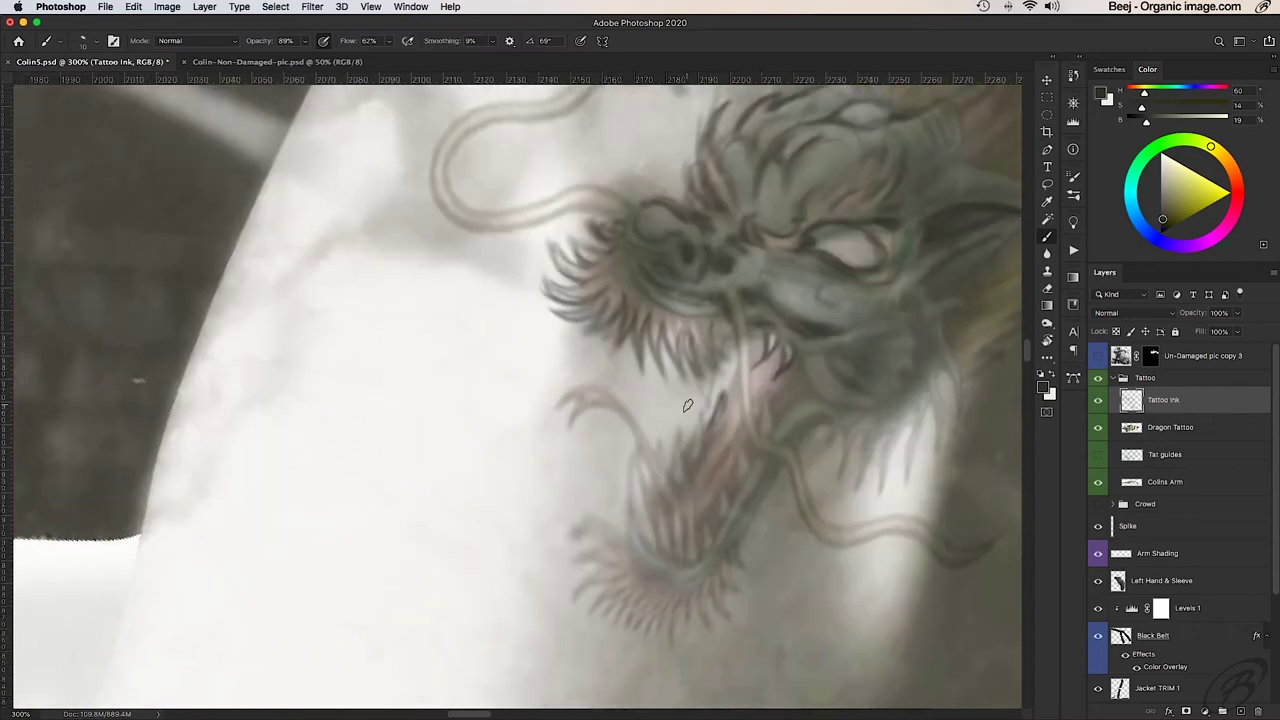
pyautogui.rightClick(708, 410)
pyautogui.moveTo(730, 170); pyautogui.dragTo(740, 195)
pyautogui.press('Return')
pyautogui.moveTo(698, 462); pyautogui.dragTo(680, 432)
pyautogui.rightClick(681, 432)
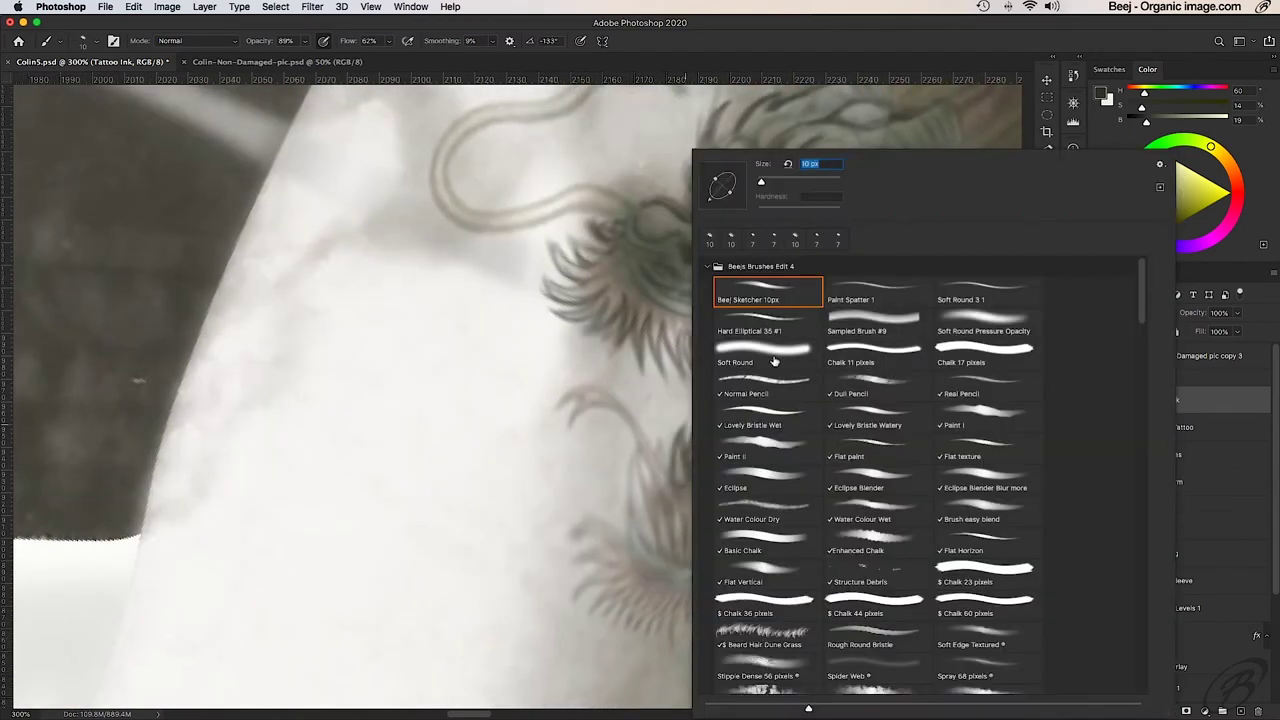
pyautogui.press('Return')
pyautogui.rightClick(657, 420)
pyautogui.moveTo(706, 172); pyautogui.dragTo(716, 190)
pyautogui.press('Return')
pyautogui.moveTo(660, 450); pyautogui.dragTo(542, 408)
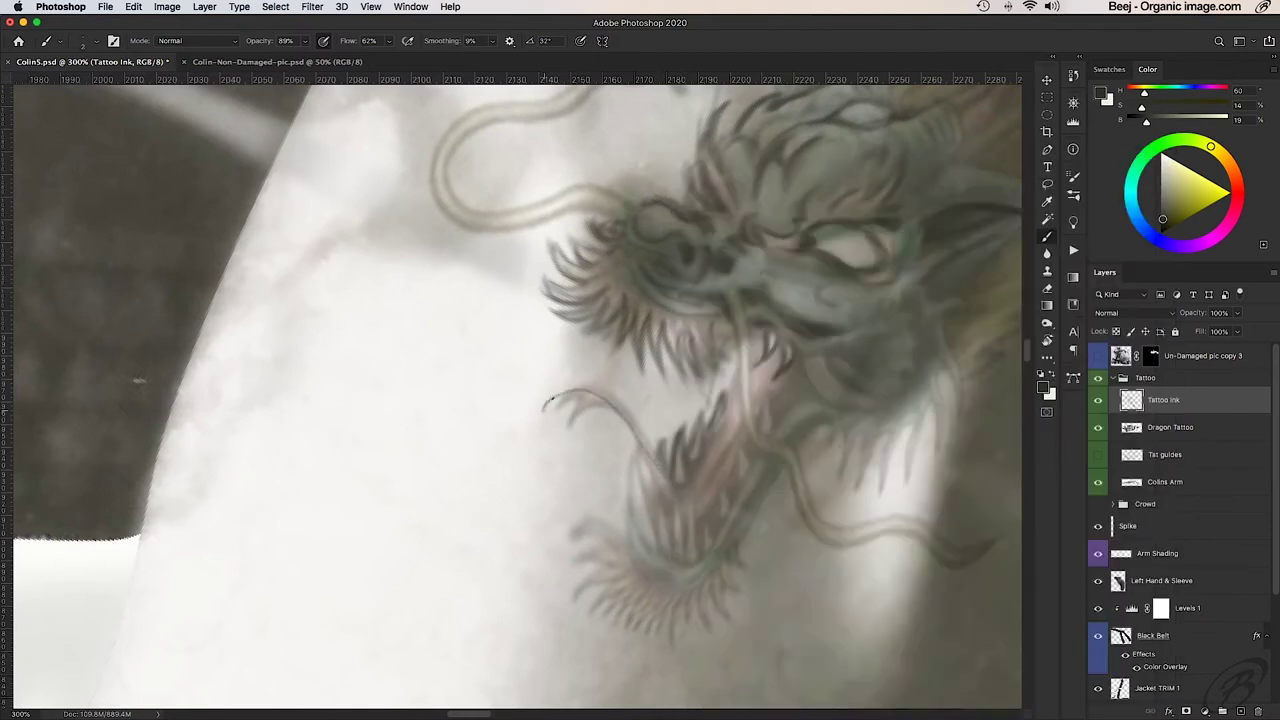
pyautogui.moveTo(672, 485)
pyautogui.mouseDown()
pyautogui.moveTo(548, 400)
pyautogui.moveTo(540, 410)
pyautogui.moveTo(565, 430)
pyautogui.mouseUp()
pyautogui.moveTo(640, 452)
pyautogui.mouseDown()
pyautogui.moveTo(627, 490)
pyautogui.moveTo(643, 566)
pyautogui.mouseUp()
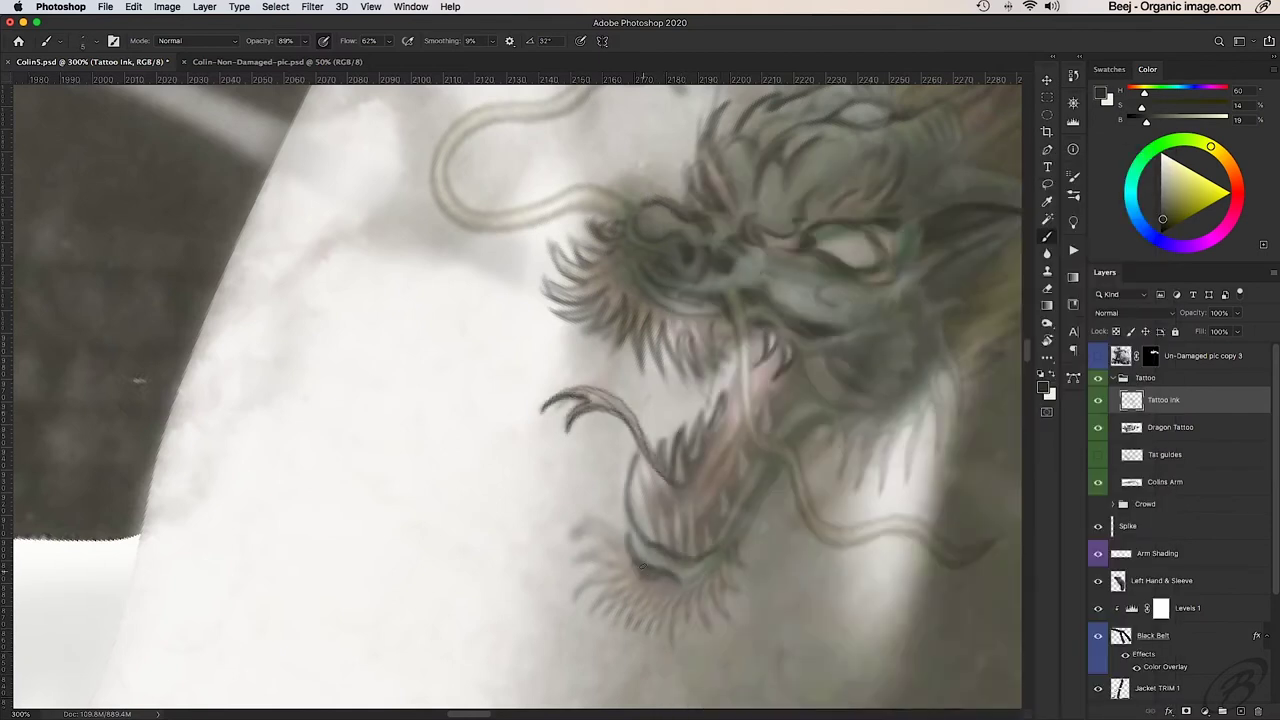
# Step: Ink the jaw edge, the long whisker curving right, and teeth lines inside the mouth
pyautogui.moveTo(708, 524); pyautogui.dragTo(738, 448)
pyautogui.moveTo(732, 318); pyautogui.dragTo(750, 460)
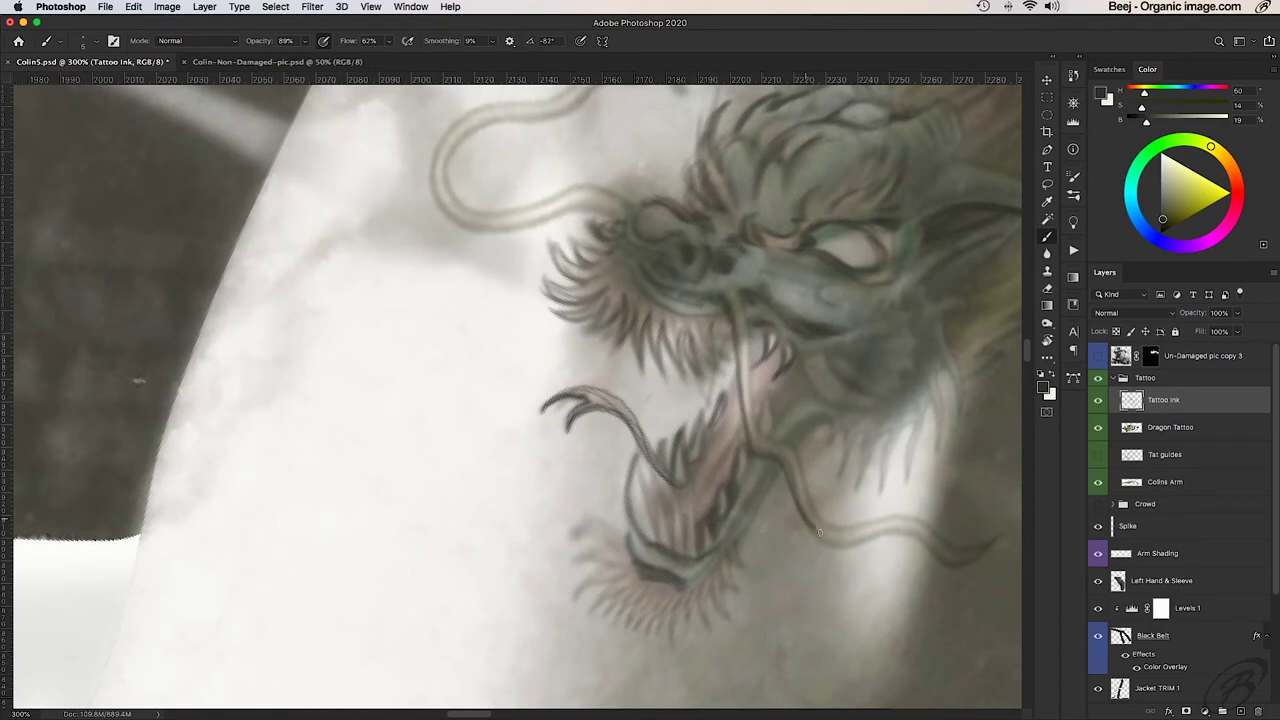
pyautogui.moveTo(740, 385); pyautogui.dragTo(968, 555)
pyautogui.moveTo(742, 298)
pyautogui.mouseDown()
pyautogui.moveTo(750, 407)
pyautogui.moveTo(940, 540)
pyautogui.mouseUp()
pyautogui.moveTo(810, 394); pyautogui.dragTo(790, 380)
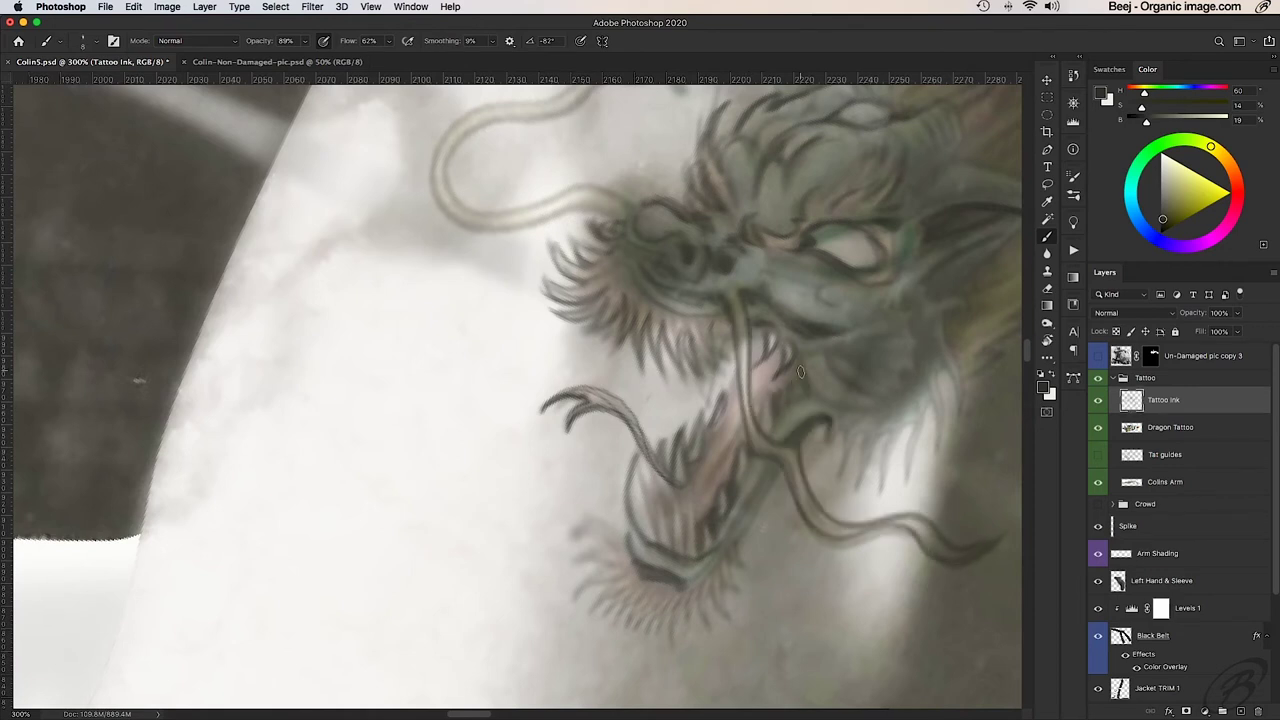
pyautogui.moveTo(824, 338); pyautogui.dragTo(785, 405)
pyautogui.moveTo(776, 298); pyautogui.dragTo(684, 542)
# Step: Ink the lower jaw outline, beard strands, and a row of teeth under the jaw
pyautogui.moveTo(645, 482)
pyautogui.mouseDown()
pyautogui.moveTo(652, 540)
pyautogui.moveTo(580, 556)
pyautogui.moveTo(600, 600)
pyautogui.mouseUp()
pyautogui.moveTo(594, 584)
pyautogui.mouseDown()
pyautogui.moveTo(626, 620)
pyautogui.moveTo(670, 638)
pyautogui.mouseUp()
pyautogui.moveTo(676, 638)
pyautogui.mouseDown()
pyautogui.moveTo(698, 594)
pyautogui.moveTo(681, 596)
pyautogui.mouseUp()
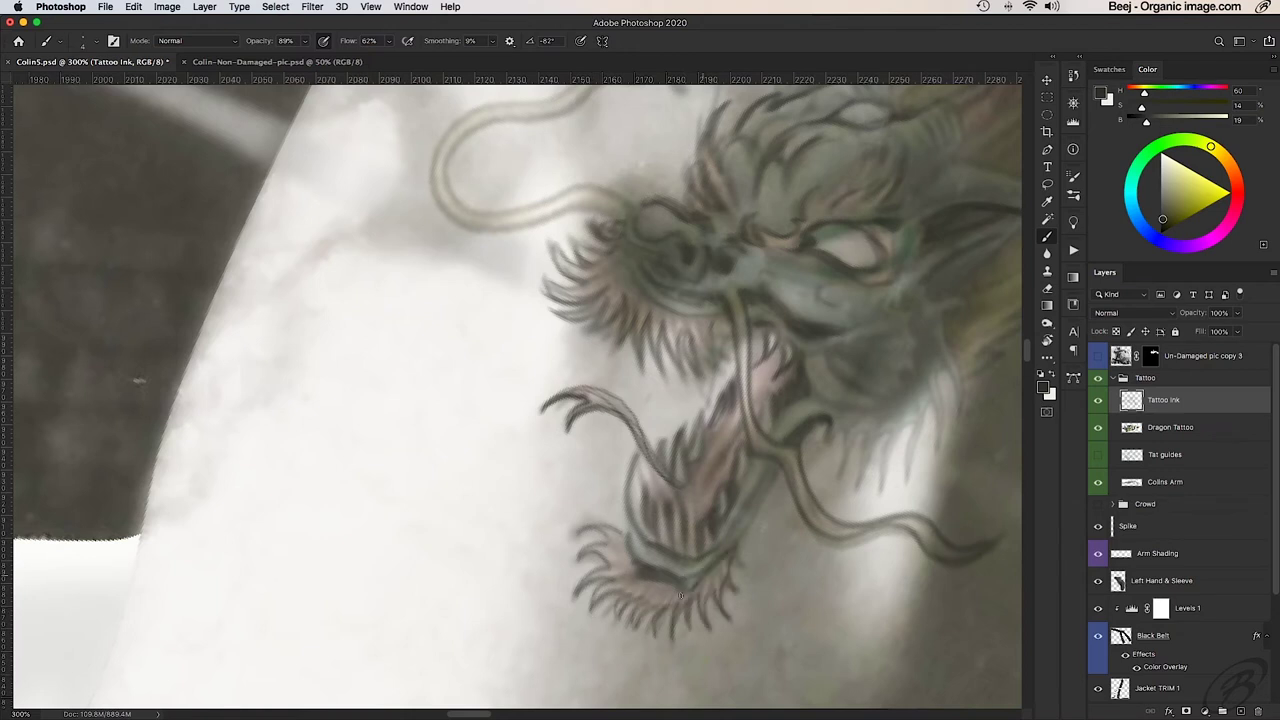
pyautogui.moveTo(756, 471); pyautogui.dragTo(730, 540)
pyautogui.moveTo(832, 420)
pyautogui.mouseDown()
pyautogui.moveTo(852, 468)
pyautogui.moveTo(900, 482)
pyautogui.mouseUp()
pyautogui.moveTo(912, 370); pyautogui.dragTo(940, 438)
pyautogui.moveTo(950, 328); pyautogui.dragTo(965, 420)
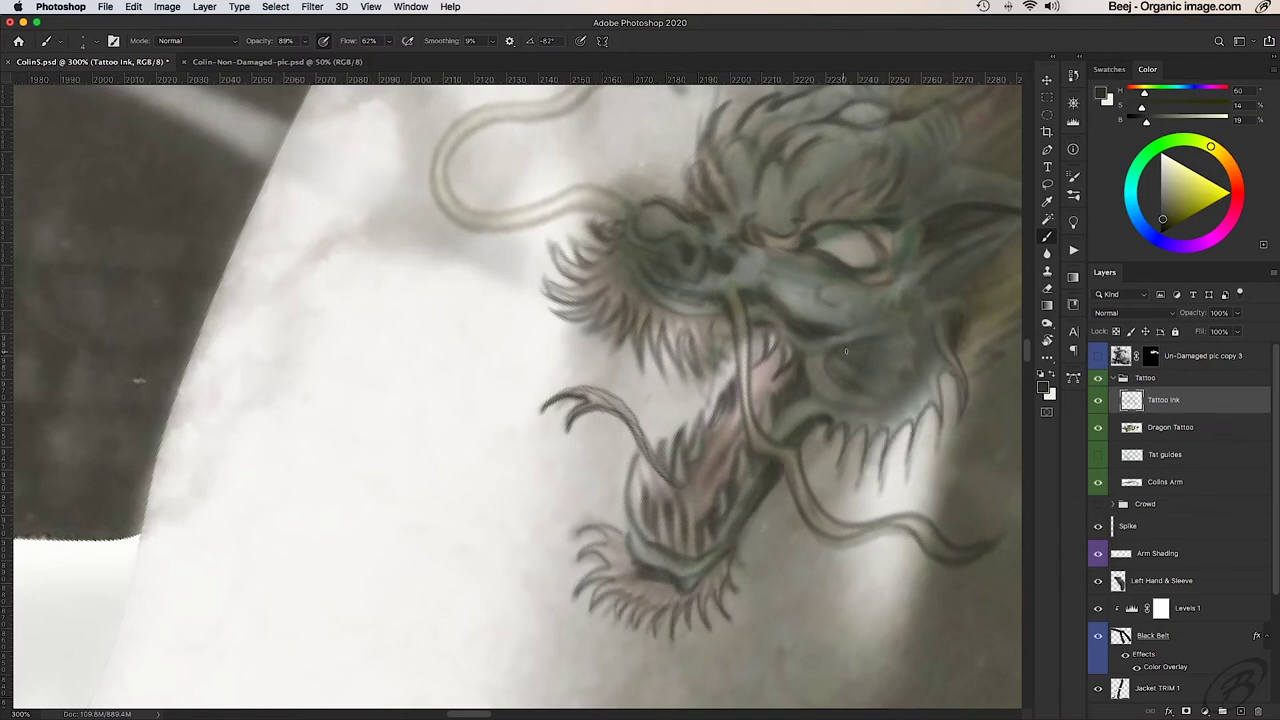
# Step: Shade around the dragon's eye, cheek, jaw and mouth strands
pyautogui.moveTo(845, 351); pyautogui.dragTo(890, 338)
pyautogui.moveTo(930, 385)
pyautogui.mouseDown()
pyautogui.moveTo(912, 295)
pyautogui.moveTo(1000, 245)
pyautogui.mouseUp()
pyautogui.moveTo(826, 266)
pyautogui.mouseDown()
pyautogui.moveTo(800, 252)
pyautogui.moveTo(790, 312)
pyautogui.mouseUp()
pyautogui.moveTo(825, 372); pyautogui.dragTo(890, 410)
pyautogui.moveTo(770, 335)
pyautogui.mouseDown()
pyautogui.moveTo(741, 430)
pyautogui.moveTo(705, 268)
pyautogui.mouseUp()
pyautogui.press('super+minus')
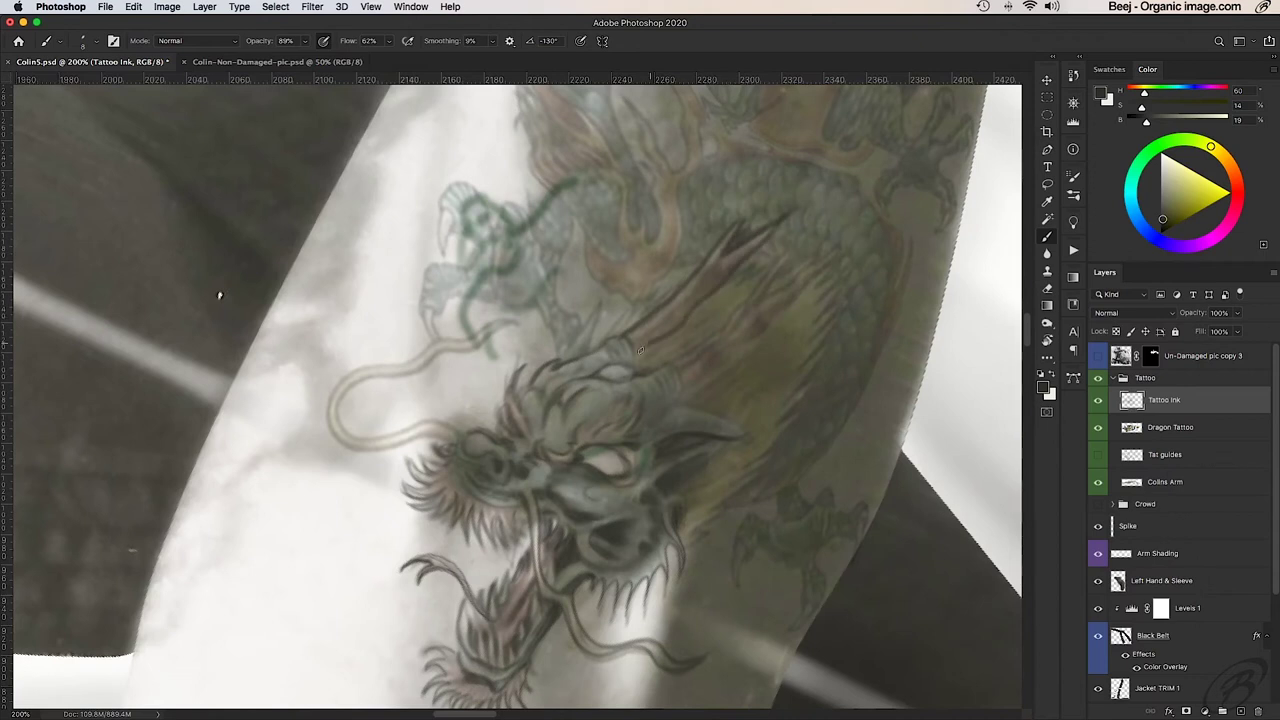
# Step: Ink strands along the dragon's upper snout and change the brush tip angle
pyautogui.moveTo(640, 349)
pyautogui.mouseDown()
pyautogui.moveTo(720, 266)
pyautogui.moveTo(588, 368)
pyautogui.moveTo(840, 246)
pyautogui.moveTo(770, 322)
pyautogui.mouseUp()
pyautogui.moveTo(680, 382); pyautogui.dragTo(725, 336)
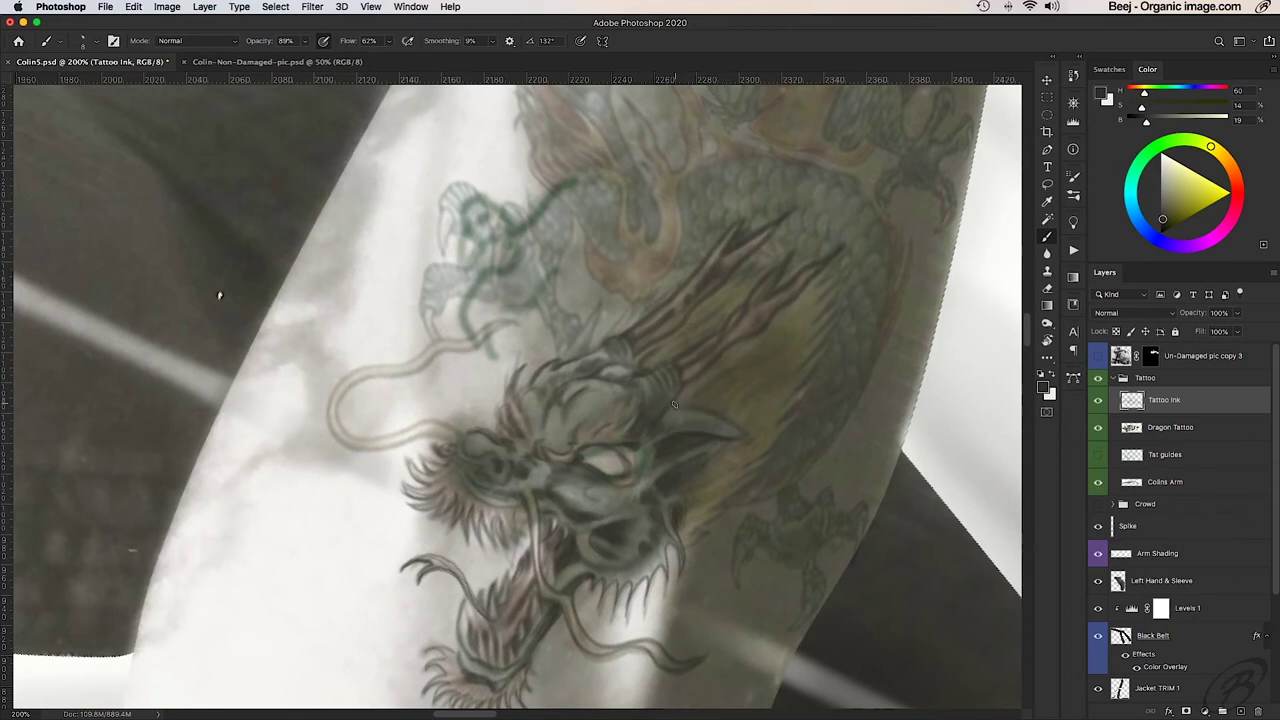
pyautogui.rightClick(723, 468)
pyautogui.moveTo(834, 178); pyautogui.dragTo(818, 200)
pyautogui.press('Return')
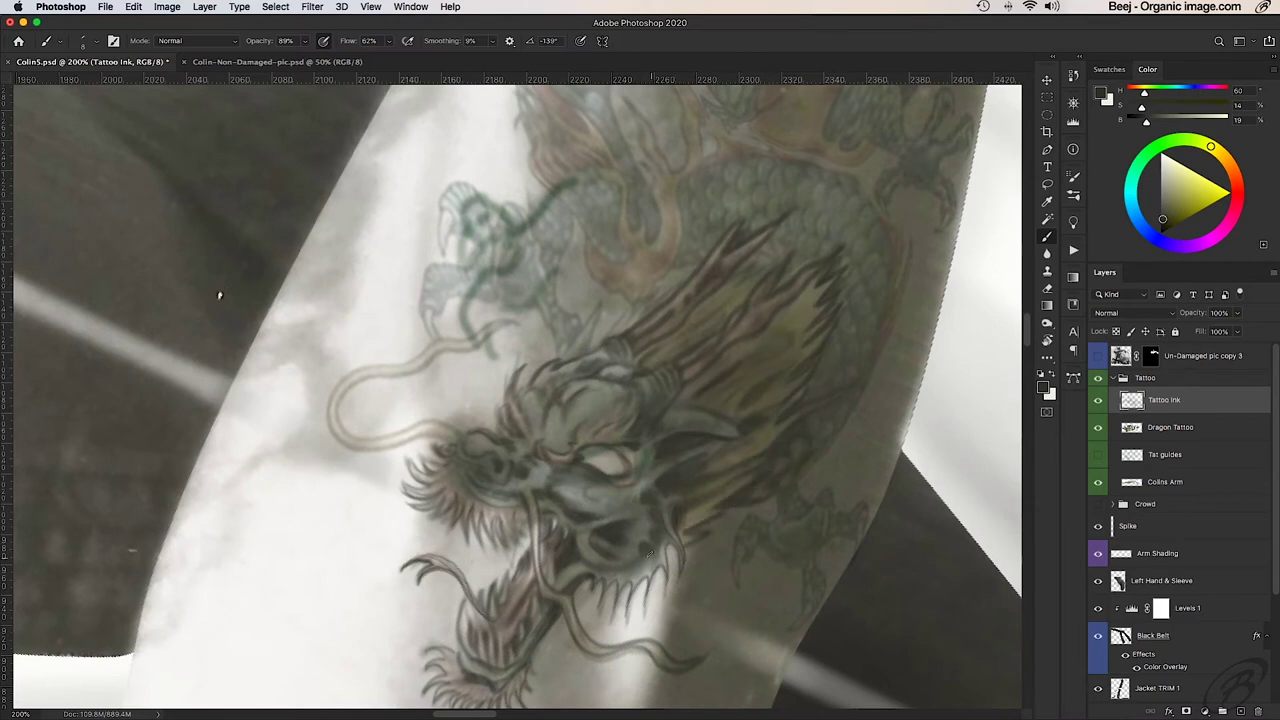
# Step: Rotate the view to follow the arm and outline the dragon's claw, flame and body strokes
pyautogui.moveTo(219, 295); pyautogui.dragTo(184, 255)
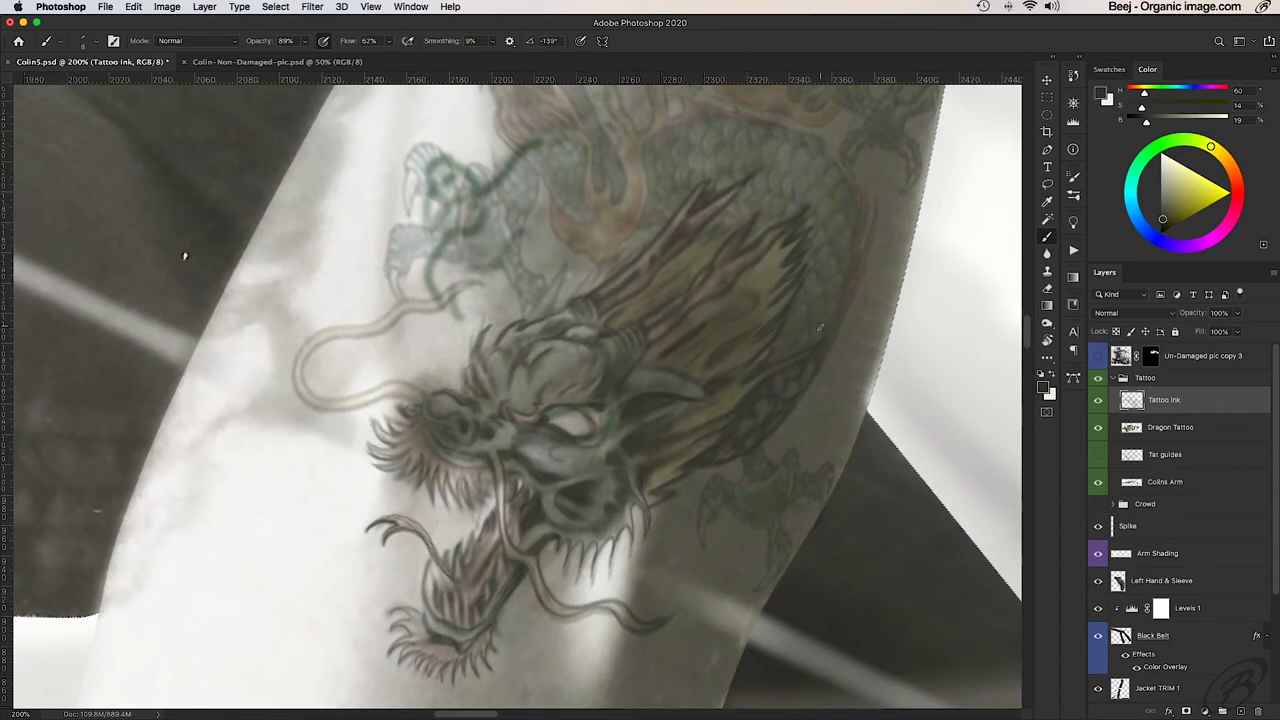
pyautogui.moveTo(184, 256); pyautogui.dragTo(86, 376)
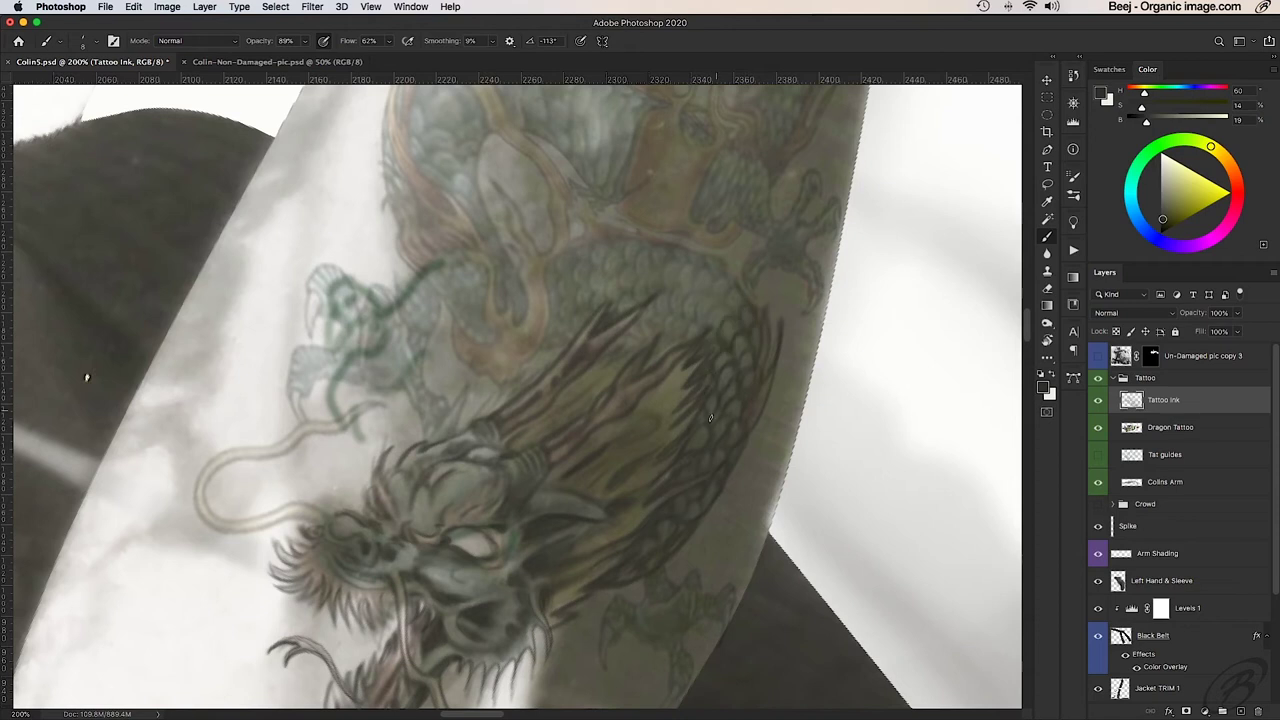
pyautogui.moveTo(86, 377); pyautogui.dragTo(204, 421)
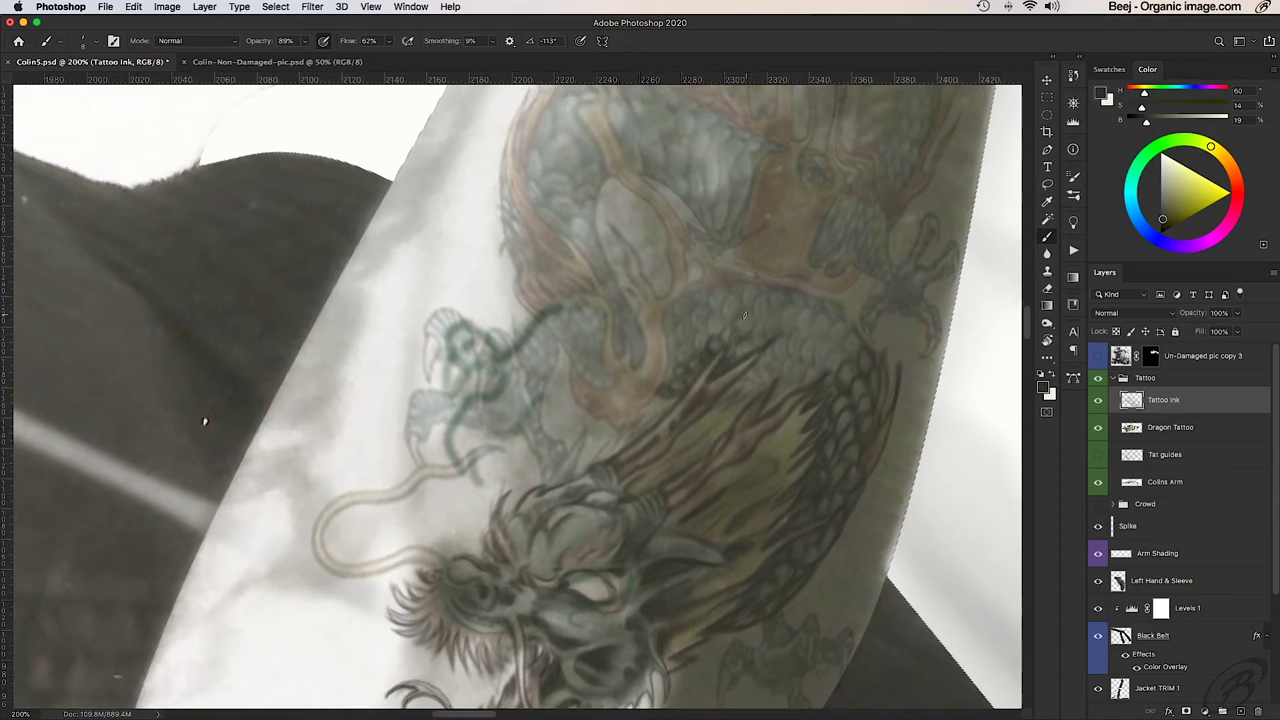
pyautogui.rightClick(825, 335)
pyautogui.press('Escape')
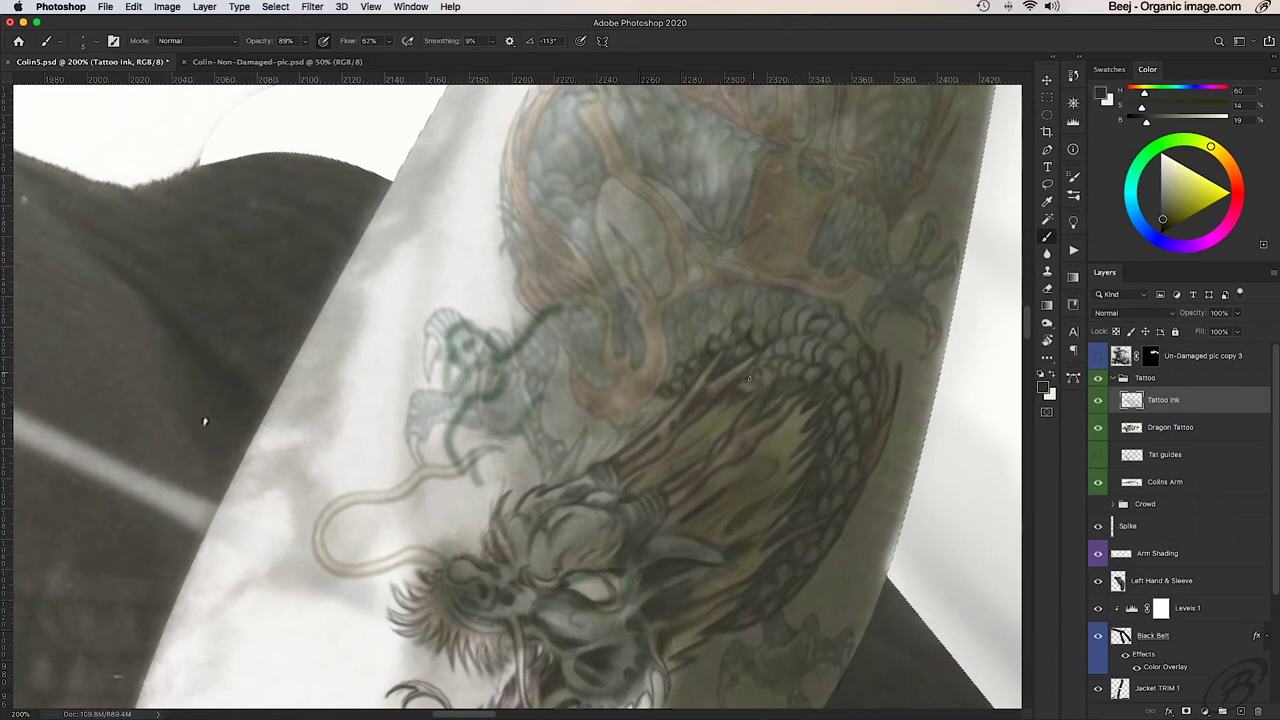
pyautogui.moveTo(566, 350); pyautogui.dragTo(630, 385)
pyautogui.moveTo(585, 285)
pyautogui.mouseDown()
pyautogui.moveTo(625, 355)
pyautogui.moveTo(648, 341)
pyautogui.mouseUp()
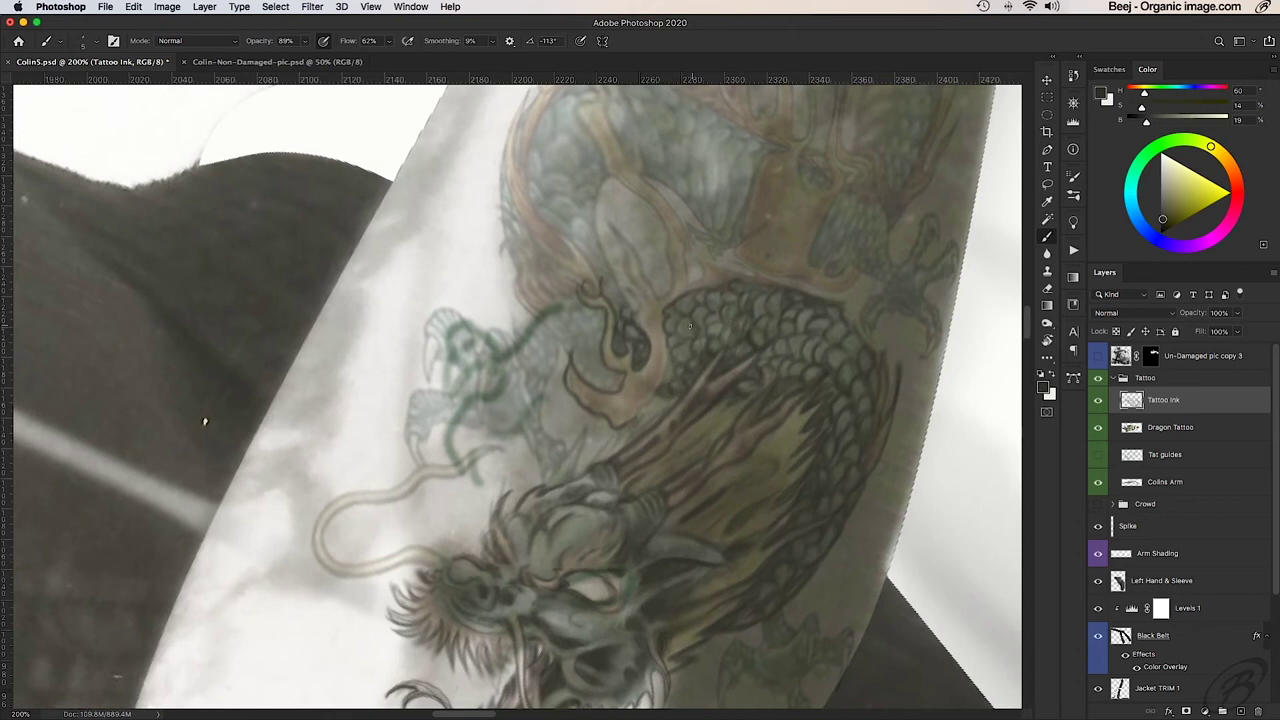
pyautogui.moveTo(546, 484)
pyautogui.mouseDown()
pyautogui.moveTo(594, 424)
pyautogui.moveTo(732, 481)
pyautogui.mouseUp()
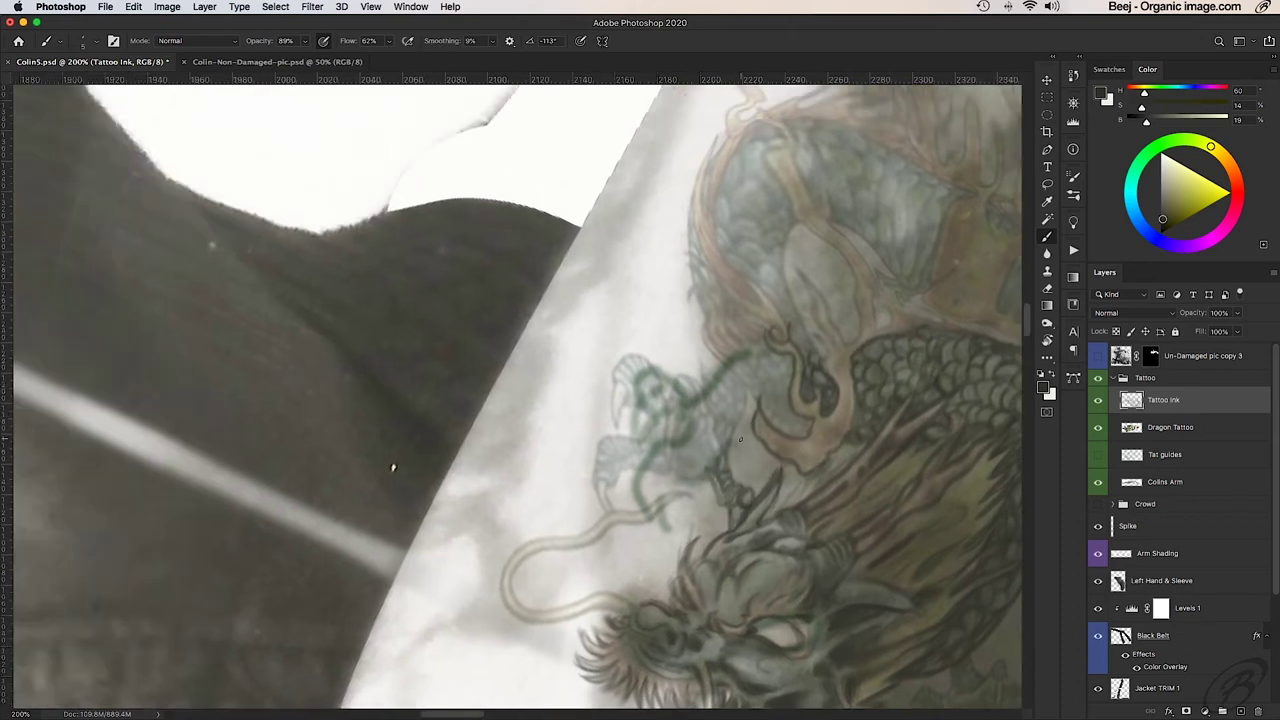
# Step: Briefly hide the arm layer, then reselect the Tattoo Ink layer with the Brush active
pyautogui.click(1098, 482)
pyautogui.press('e')
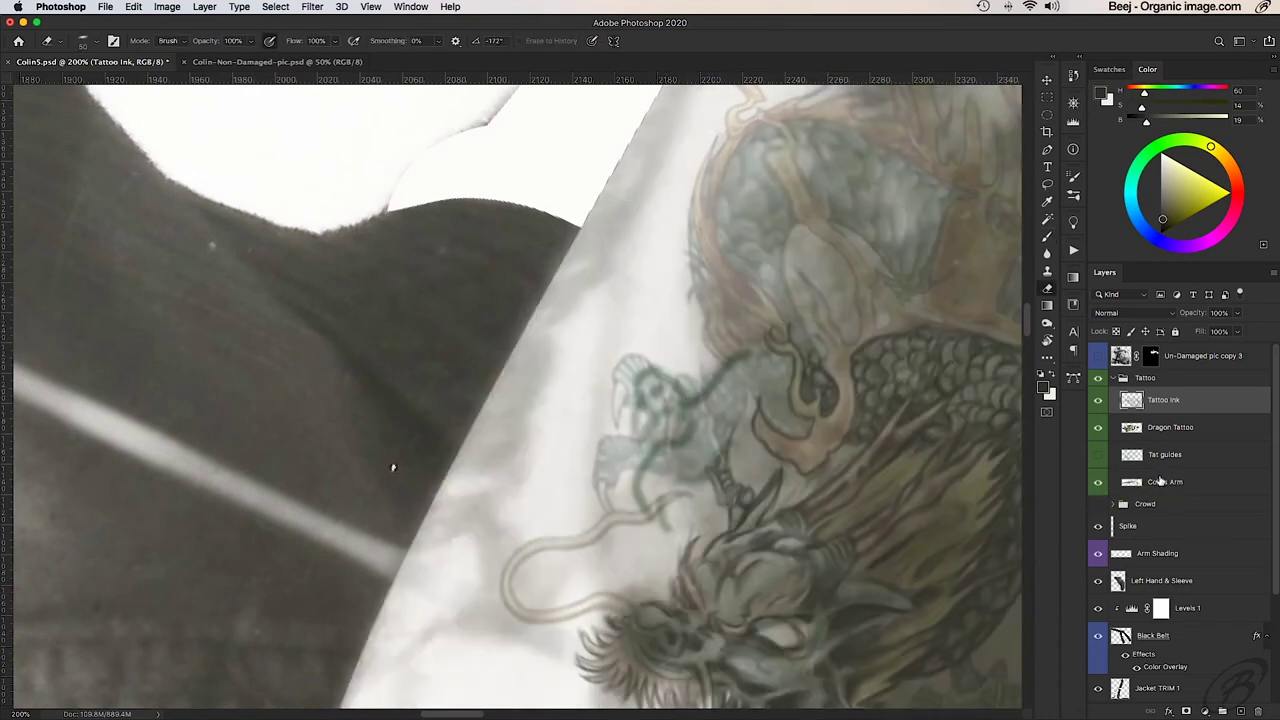
pyautogui.click(1165, 482)
pyautogui.click(1165, 400)
pyautogui.press('b')
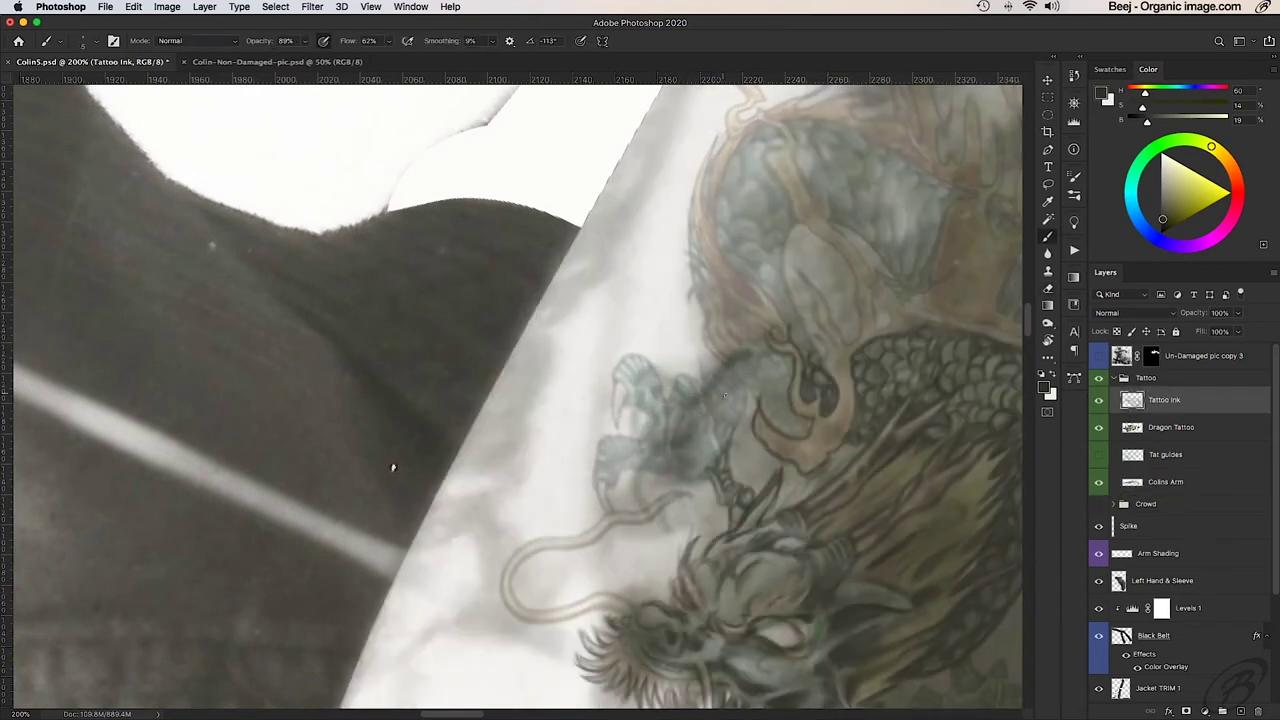
# Step: Ink the curved claws on the dragon's foot and the whisker looping down from them
pyautogui.moveTo(623, 382); pyautogui.dragTo(612, 433)
pyautogui.moveTo(630, 362)
pyautogui.mouseDown()
pyautogui.moveTo(612, 402)
pyautogui.moveTo(692, 396)
pyautogui.mouseUp()
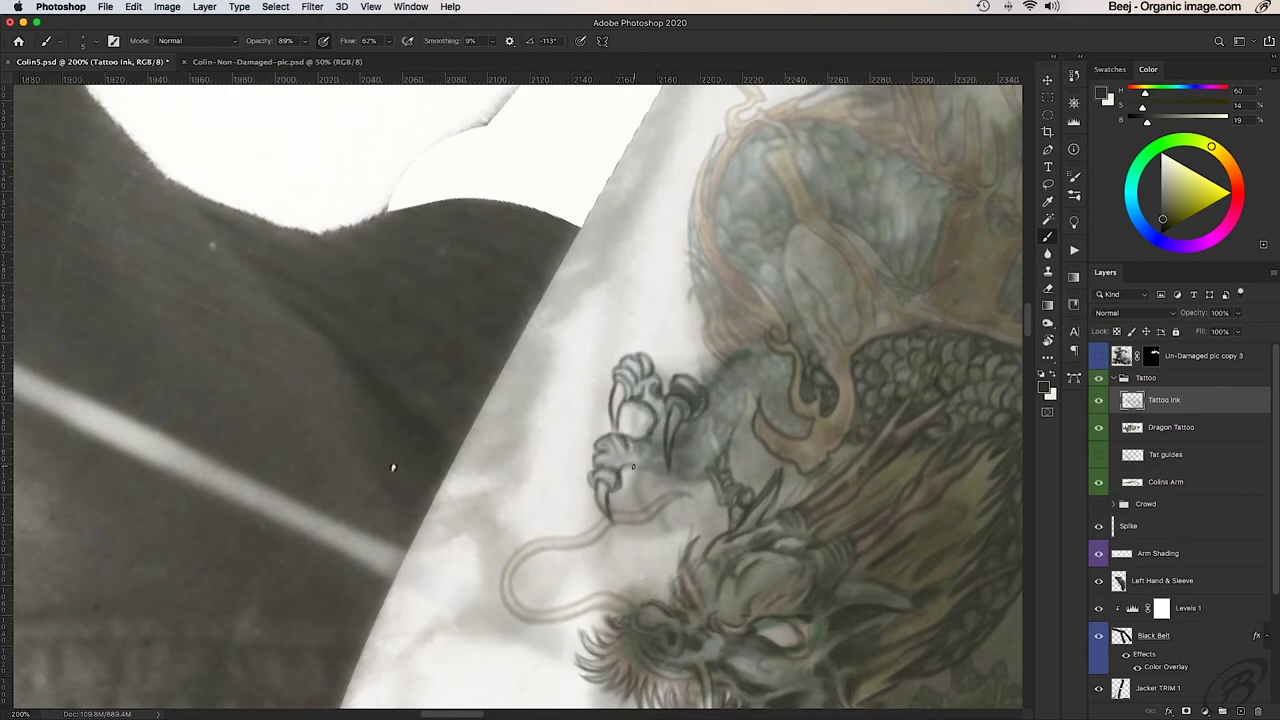
pyautogui.moveTo(686, 466)
pyautogui.mouseDown()
pyautogui.moveTo(561, 625)
pyautogui.moveTo(661, 605)
pyautogui.mouseUp()
pyautogui.moveTo(393, 467); pyautogui.dragTo(153, 641)
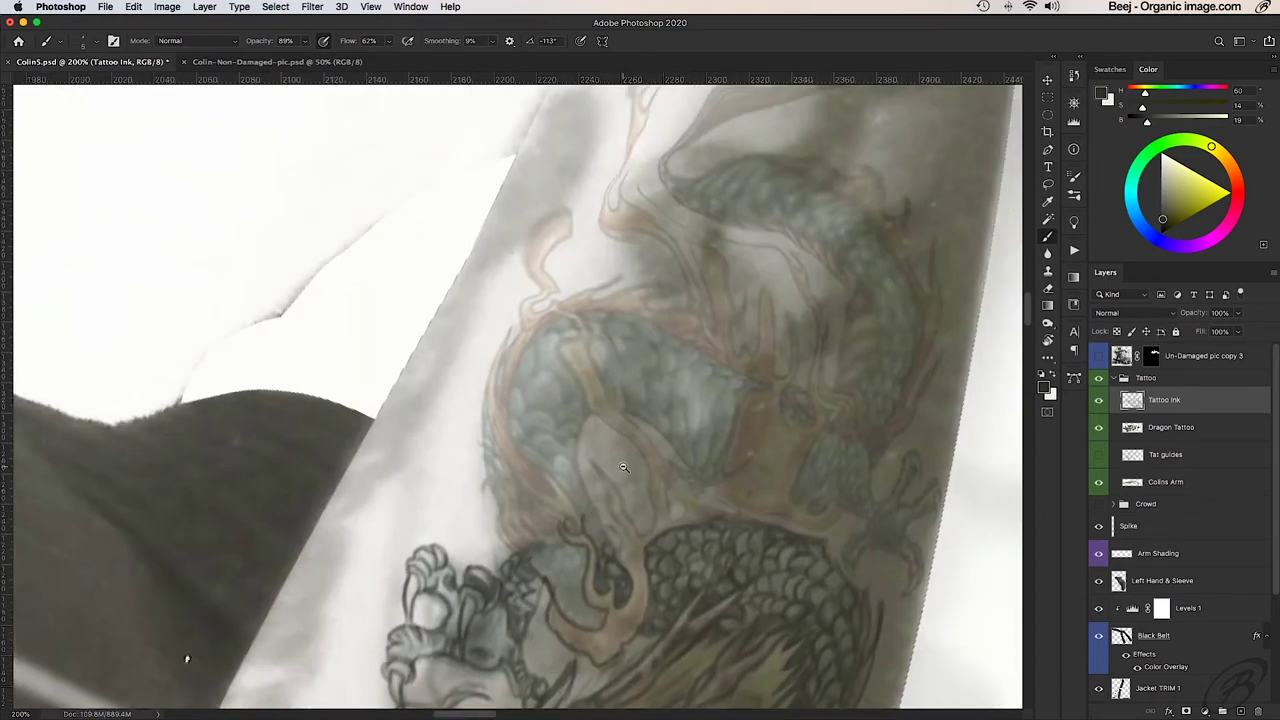
# Step: Ink outline strokes on the dragon's head, a long body stroke, and hair along its left edge
pyautogui.moveTo(573, 534)
pyautogui.mouseDown()
pyautogui.moveTo(562, 448)
pyautogui.moveTo(625, 506)
pyautogui.mouseUp()
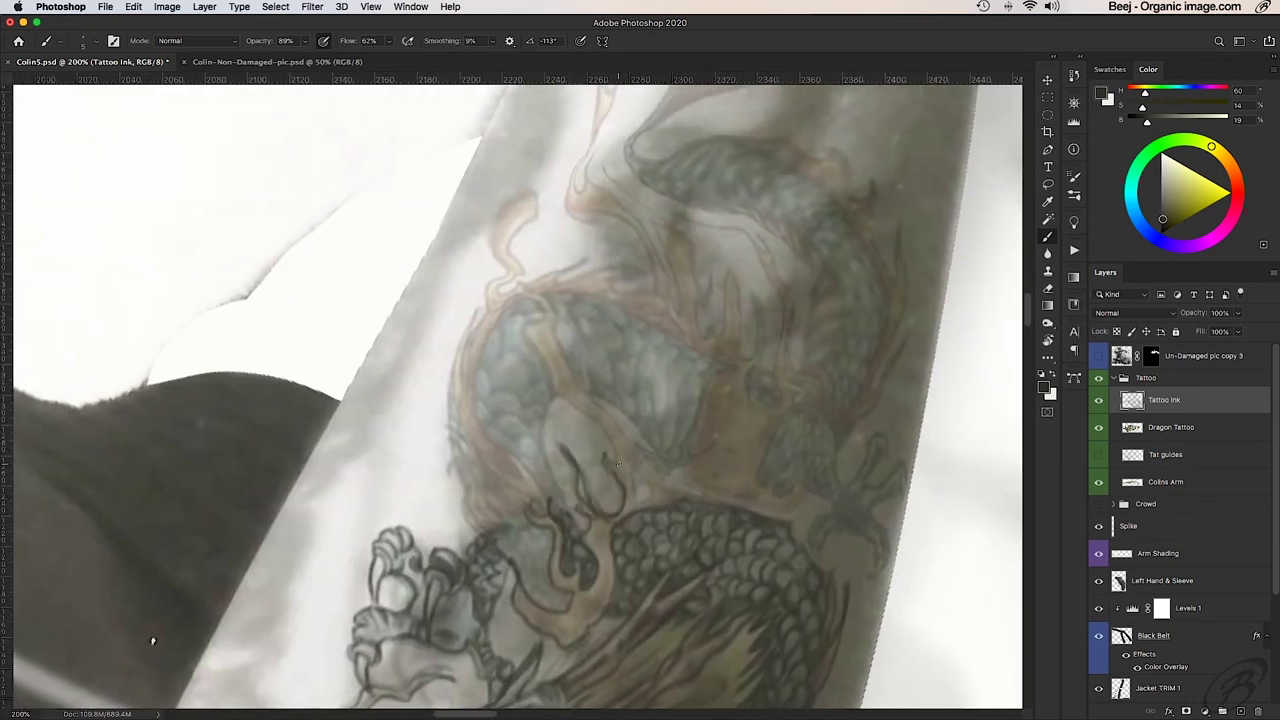
pyautogui.moveTo(540, 360); pyautogui.dragTo(636, 472)
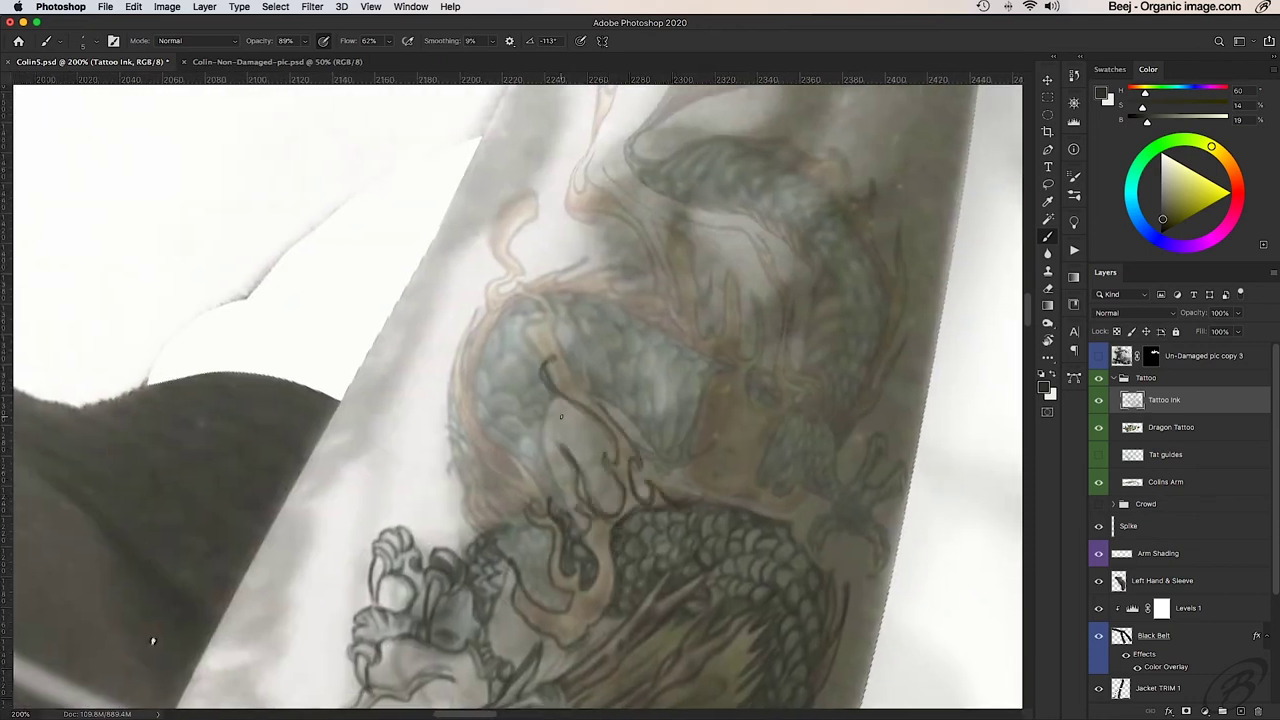
pyautogui.moveTo(561, 416)
pyautogui.mouseDown()
pyautogui.moveTo(578, 528)
pyautogui.moveTo(490, 454)
pyautogui.mouseUp()
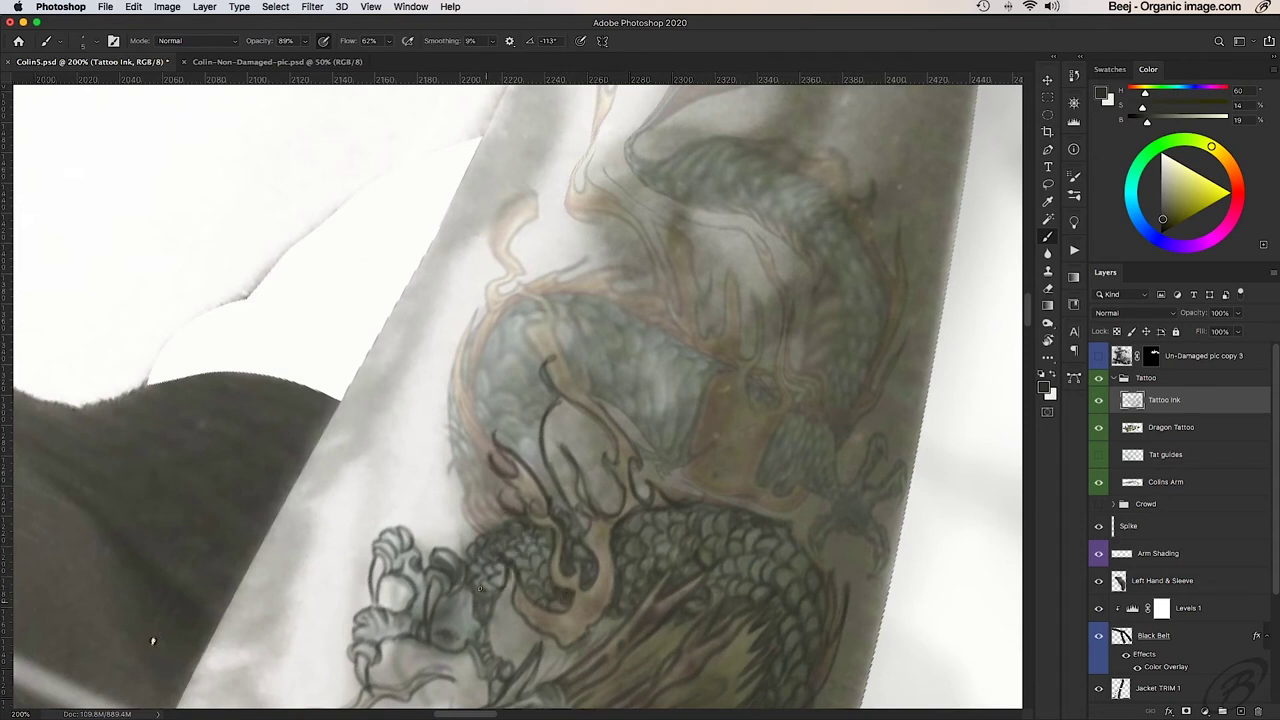
pyautogui.moveTo(586, 513); pyautogui.dragTo(644, 549)
pyautogui.moveTo(524, 348)
pyautogui.mouseDown()
pyautogui.moveTo(540, 570)
pyautogui.moveTo(512, 485)
pyautogui.mouseUp()
pyautogui.moveTo(523, 350)
pyautogui.mouseDown()
pyautogui.moveTo(530, 475)
pyautogui.moveTo(548, 478)
pyautogui.mouseUp()
pyautogui.moveTo(522, 402); pyautogui.dragTo(562, 505)
pyautogui.moveTo(528, 462); pyautogui.dragTo(573, 545)
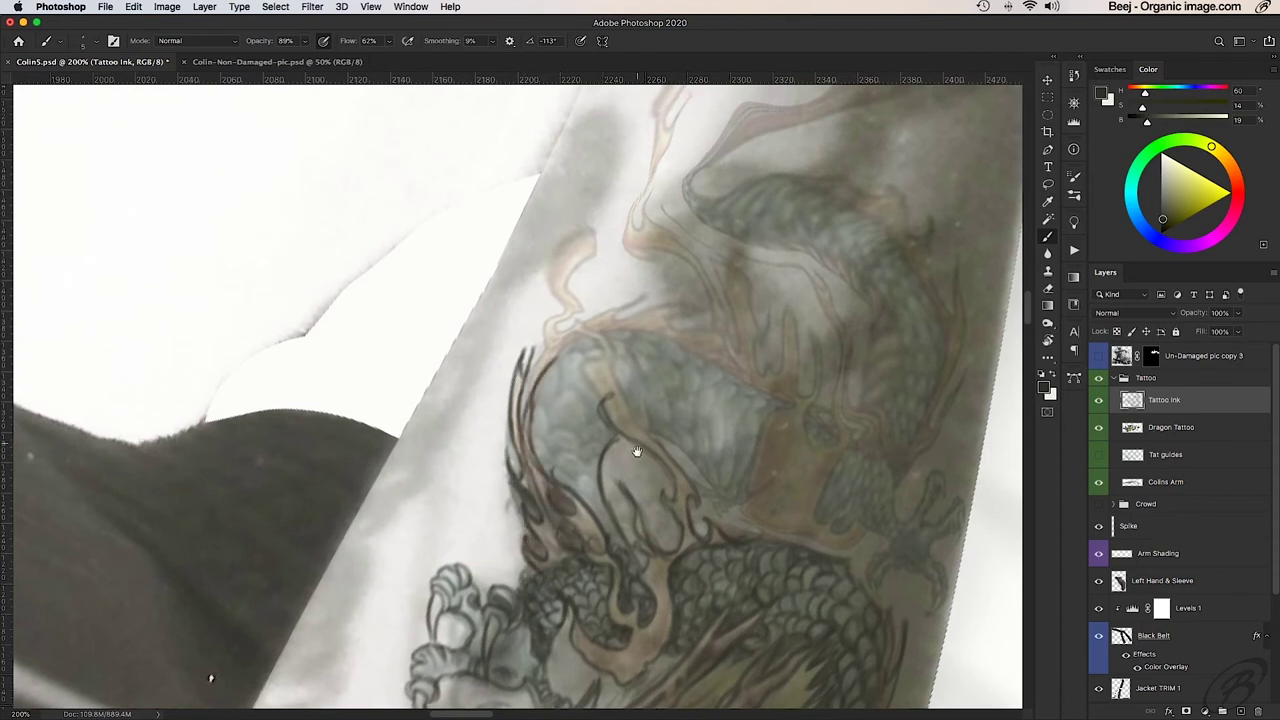
# Step: Zoom out, then show and select the coloured Dragon Tattoo layer
pyautogui.hotkey('ctrl', '-')
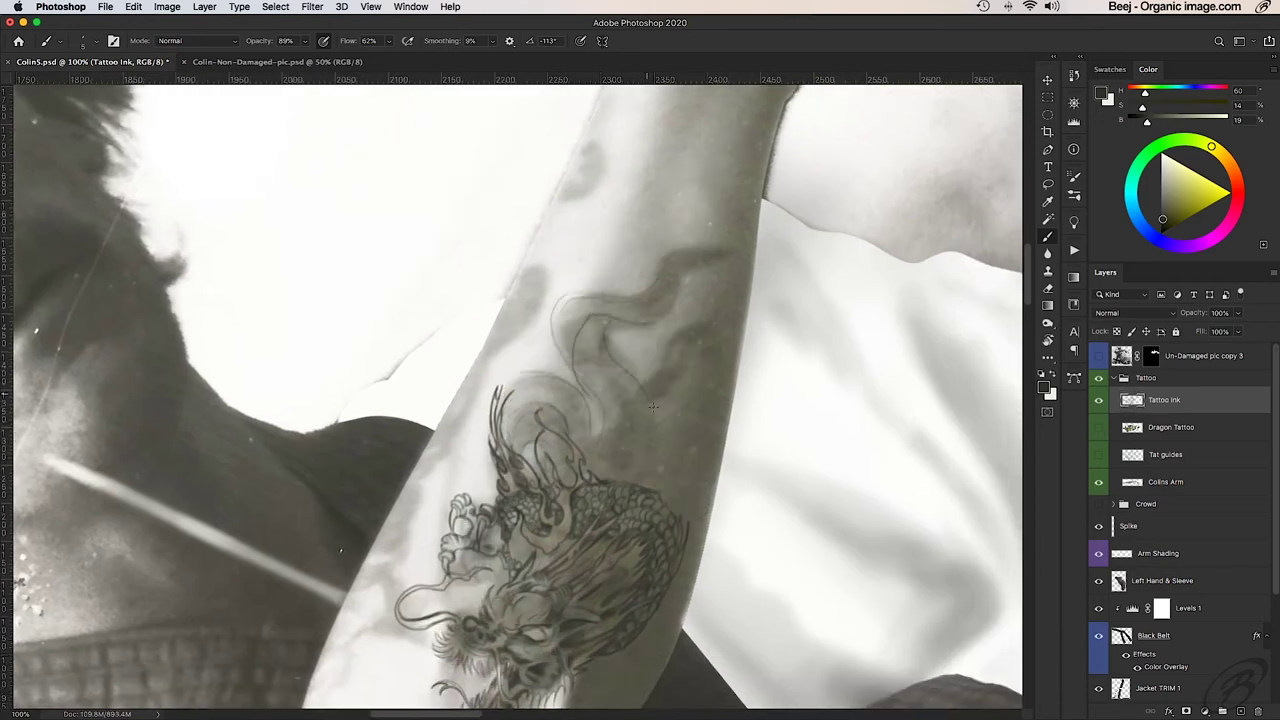
pyautogui.click(1099, 427)
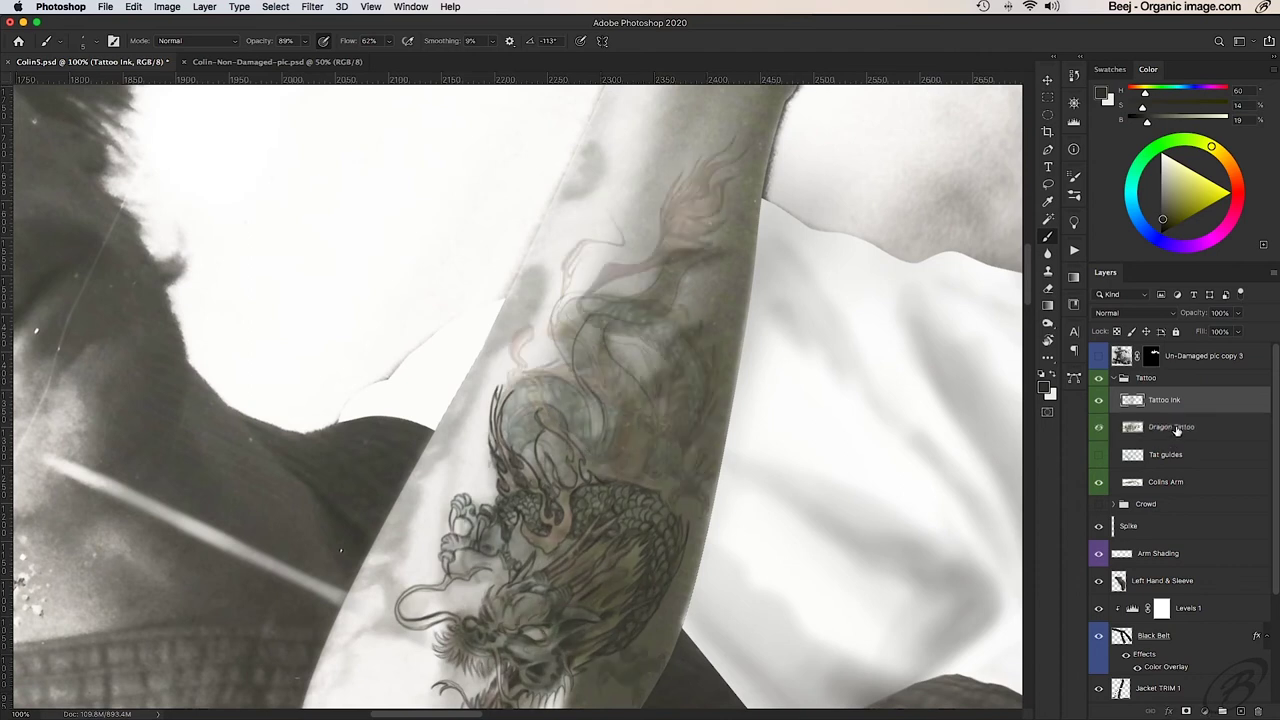
pyautogui.click(1170, 427)
# Step: Copy the selected dragon section onto a new layer, Layer 1
pyautogui.press('l')
pyautogui.hotkey('ctrl', 'j')
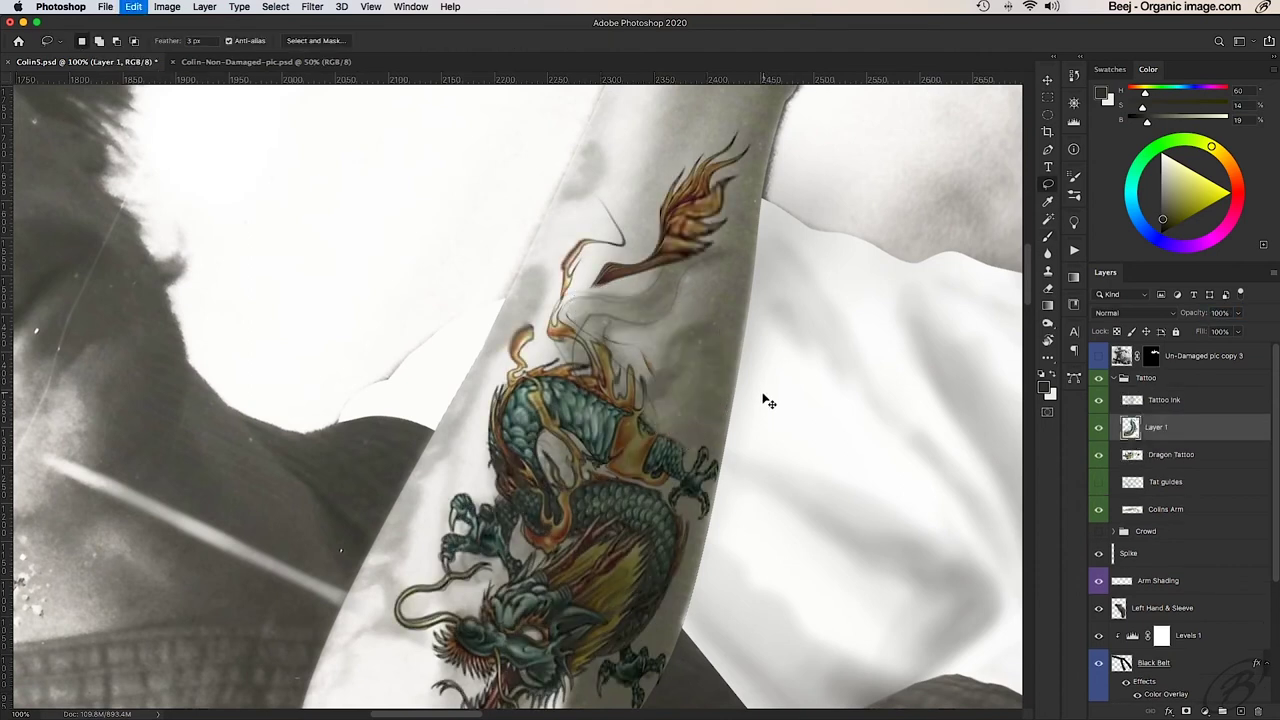
pyautogui.click(133, 6)
pyautogui.click(337, 457)
# Step: Move, rotate and distort the copied section up the forearm, angled along the arm
pyautogui.hotkey('ctrl', 't')
pyautogui.moveTo(408, 507); pyautogui.dragTo(520, 420)
pyautogui.moveTo(760, 300)
pyautogui.mouseDown()
pyautogui.moveTo(748, 345)
pyautogui.moveTo(873, 422)
pyautogui.mouseUp()
pyautogui.moveTo(640, 293)
pyautogui.mouseDown()
pyautogui.moveTo(660, 318)
pyautogui.moveTo(640, 300)
pyautogui.mouseUp()
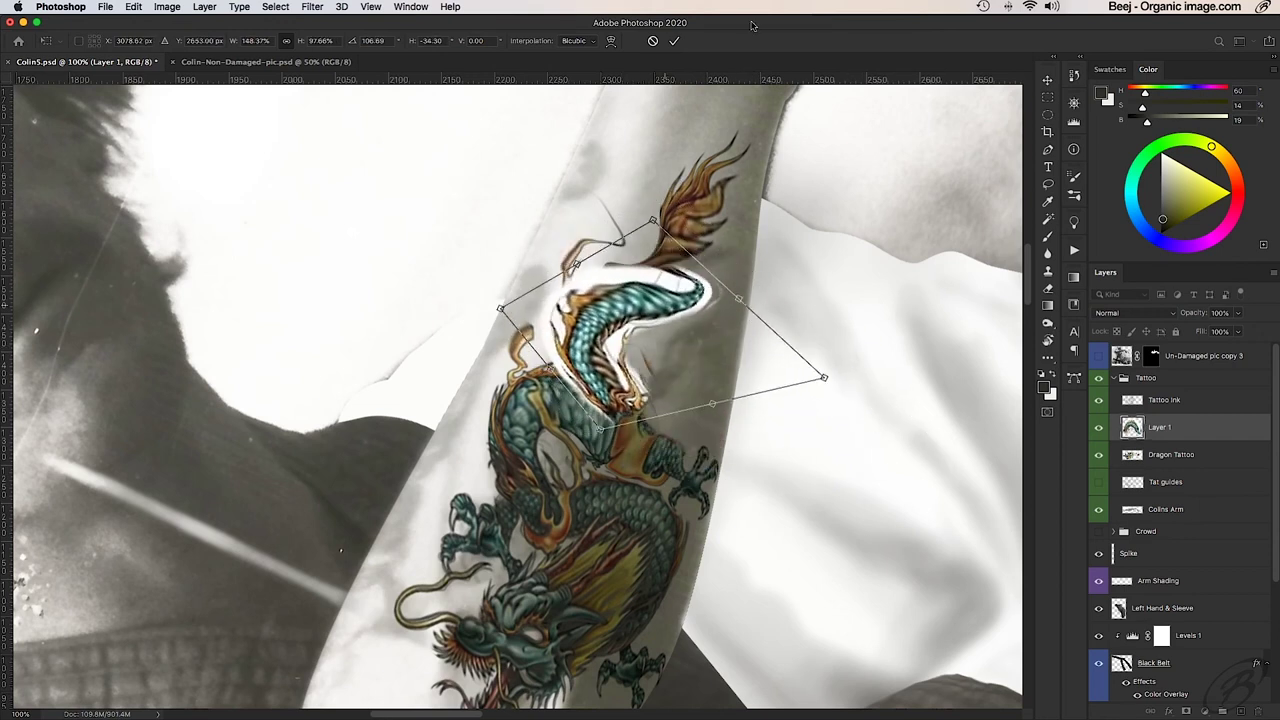
pyautogui.press('Return')
# Step: Blend Layer 1 in Multiply at 53% opacity and fade the Dragon Tattoo reference layer
pyautogui.press('l')
pyautogui.hotkey('shift', 'alt', 'm')
pyautogui.press('5')
pyautogui.press('3')
pyautogui.hotkey('ctrl', '+')
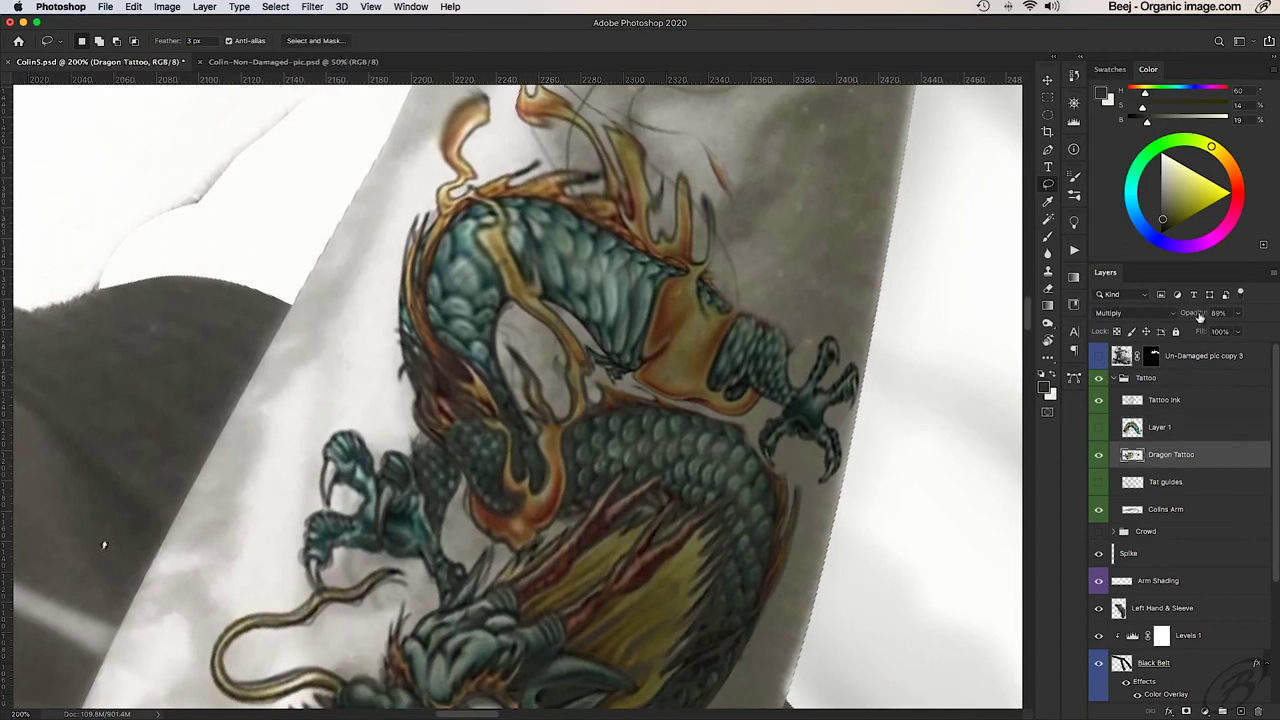
pyautogui.moveTo(1190, 313); pyautogui.dragTo(1166, 316)
pyautogui.scroll(3, 511, 394)
# Step: On the Tattoo Ink layer, brush the dragon's head outline, a flame-like horn and the round shape below the claw
pyautogui.press('b')
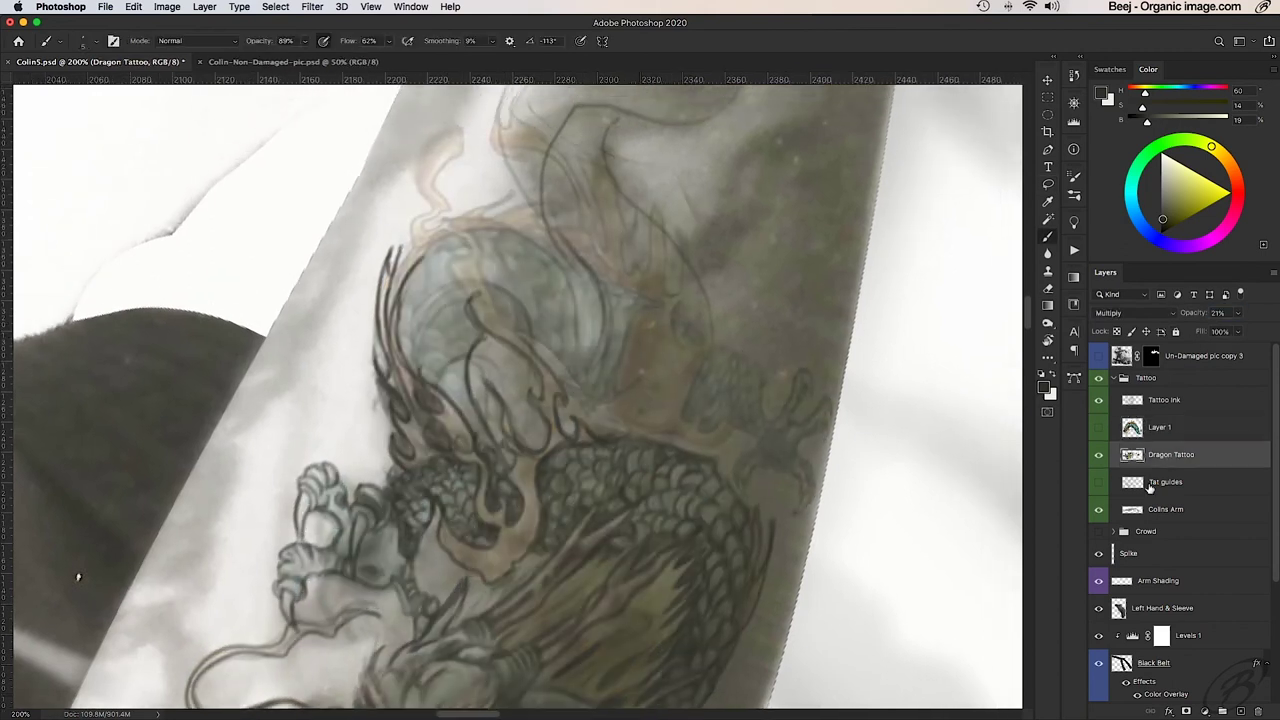
pyautogui.click(1164, 399)
pyautogui.moveTo(494, 284)
pyautogui.mouseDown()
pyautogui.moveTo(414, 372)
pyautogui.moveTo(441, 294)
pyautogui.mouseUp()
pyautogui.scroll(3, 430, 355)
pyautogui.moveTo(419, 310); pyautogui.dragTo(632, 381)
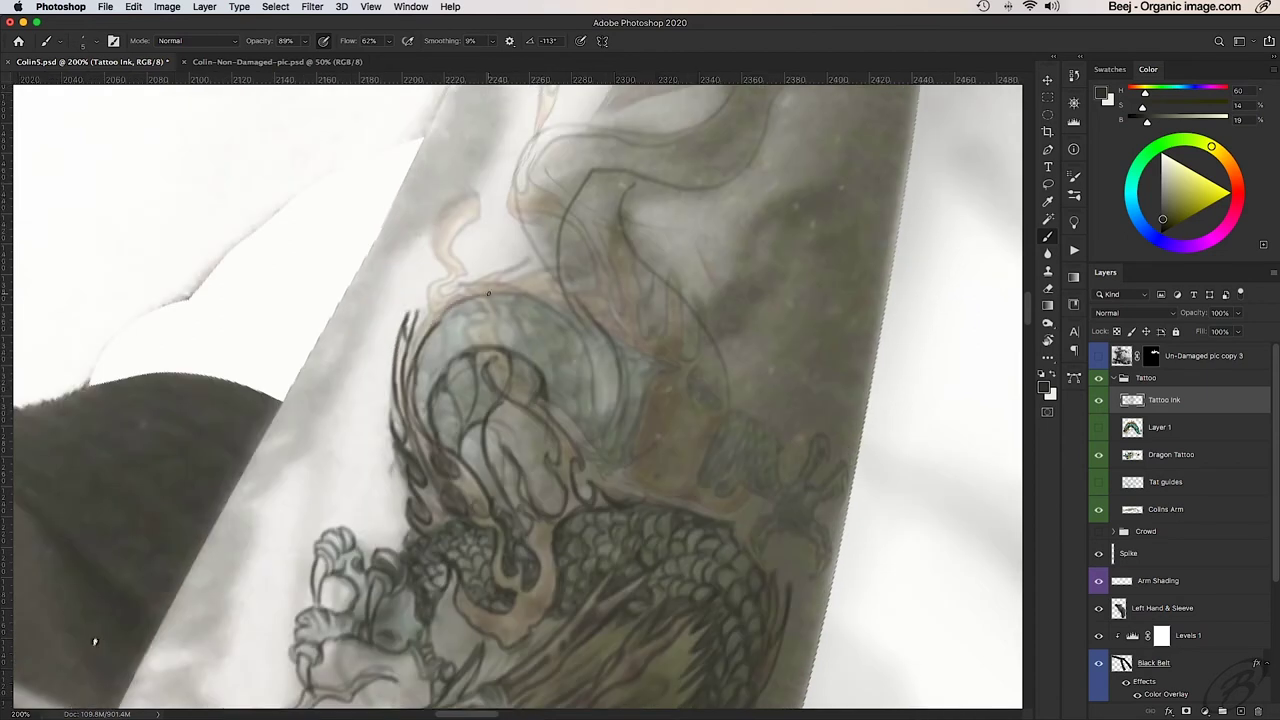
pyautogui.moveTo(783, 412); pyautogui.dragTo(794, 428)
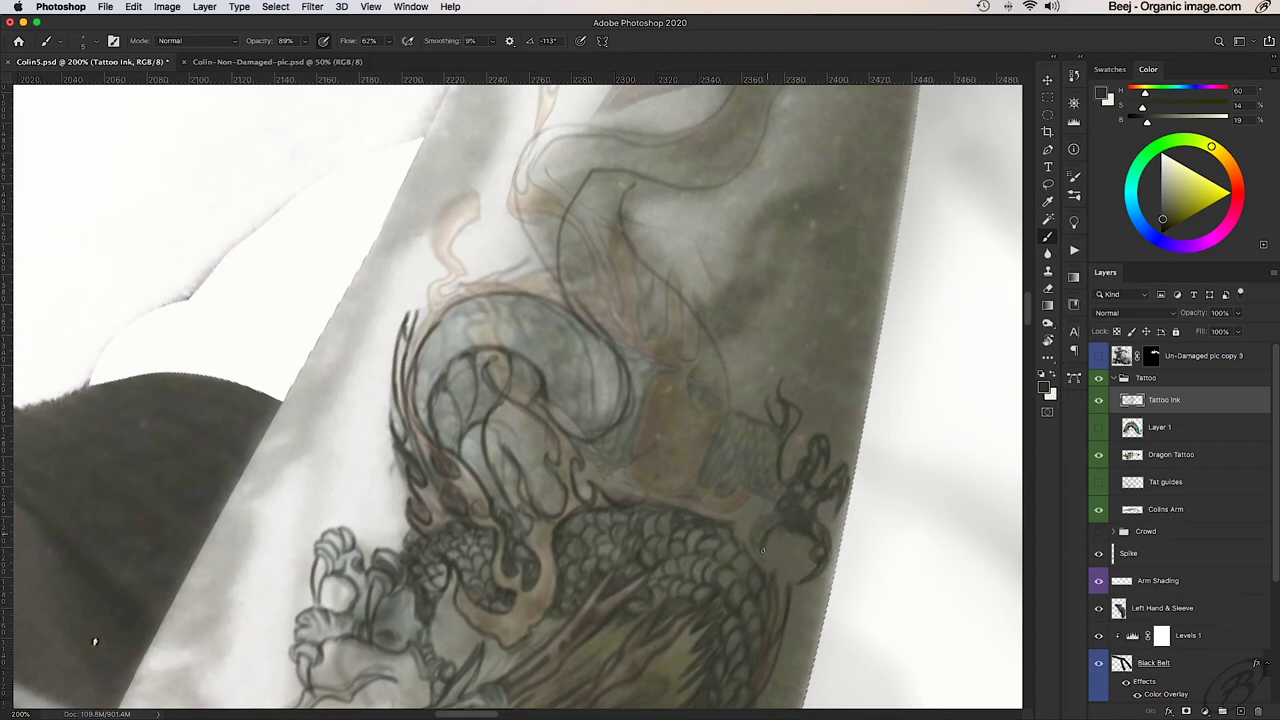
pyautogui.moveTo(762, 549)
pyautogui.mouseDown()
pyautogui.moveTo(750, 535)
pyautogui.moveTo(776, 464)
pyautogui.moveTo(745, 438)
pyautogui.moveTo(714, 490)
pyautogui.moveTo(720, 384)
pyautogui.moveTo(665, 395)
pyautogui.moveTo(628, 505)
pyautogui.mouseUp()
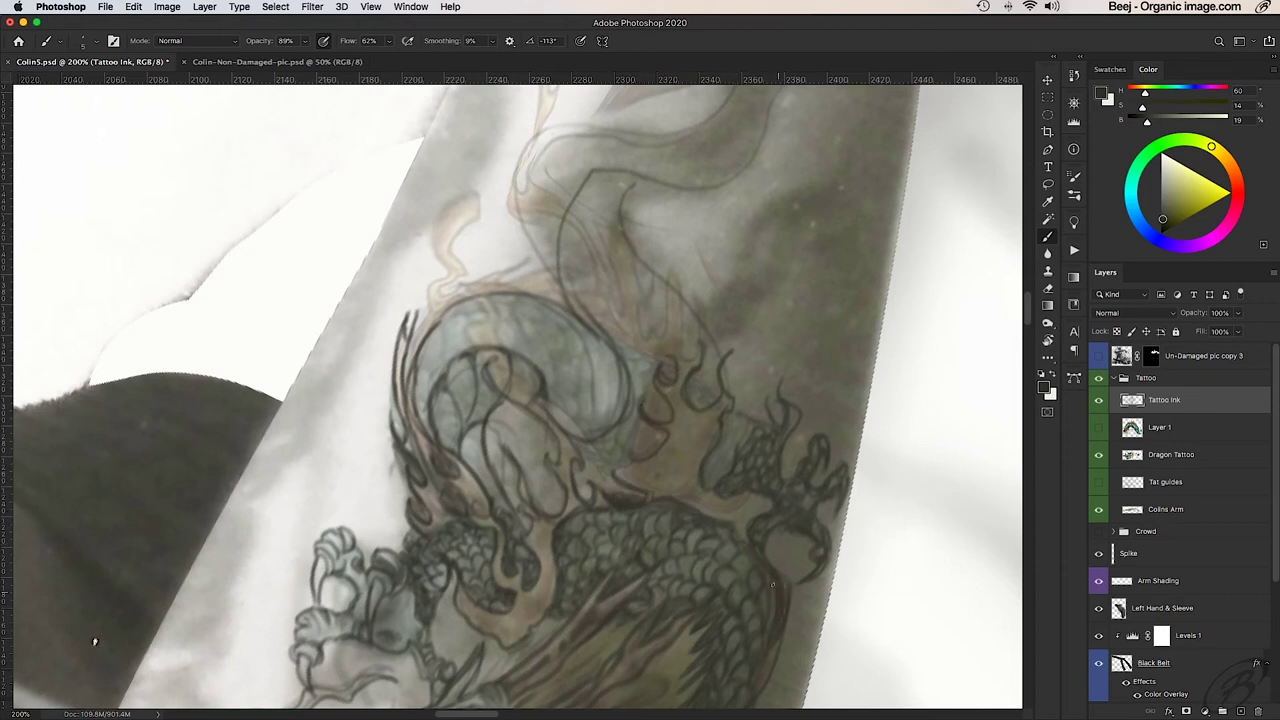
# Step: Ink the dragon's left crest, head scales and detail strokes around the eye
pyautogui.moveTo(436, 340); pyautogui.dragTo(415, 418)
pyautogui.moveTo(449, 312); pyautogui.dragTo(500, 350)
pyautogui.moveTo(494, 306)
pyautogui.mouseDown()
pyautogui.moveTo(524, 352)
pyautogui.moveTo(509, 304)
pyautogui.moveTo(513, 364)
pyautogui.mouseUp()
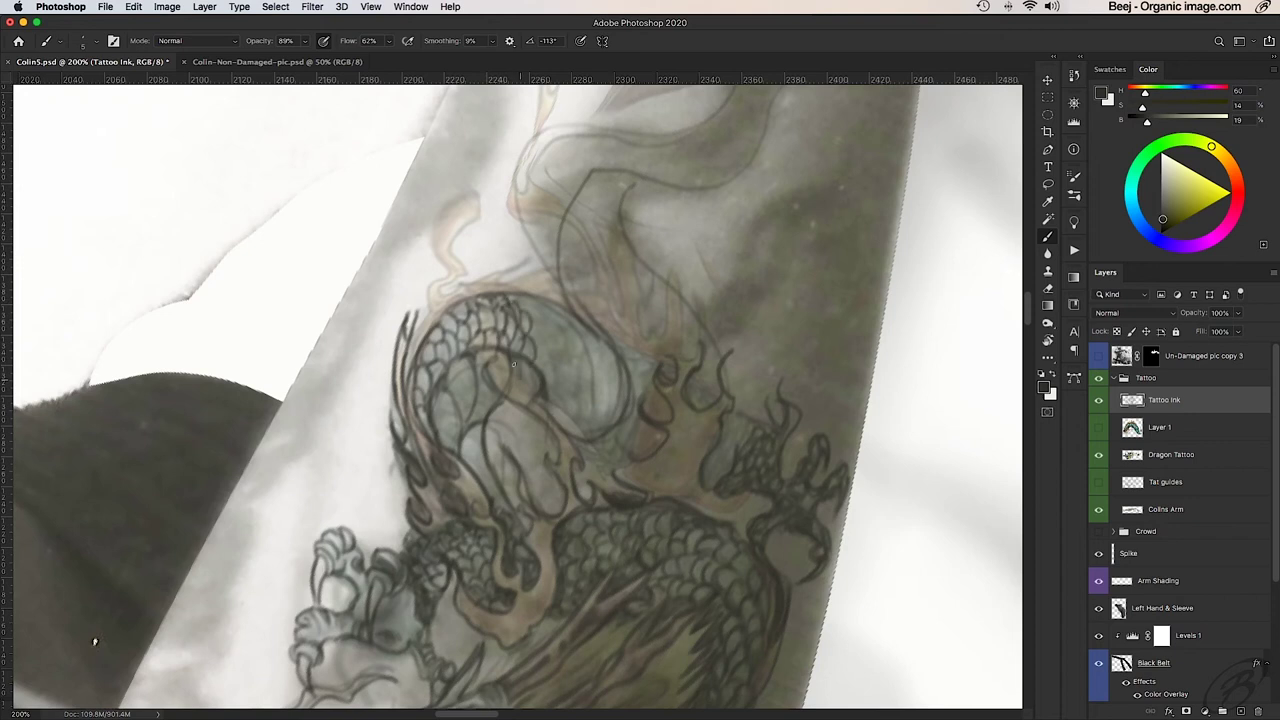
pyautogui.moveTo(561, 398)
pyautogui.mouseDown()
pyautogui.moveTo(572, 380)
pyautogui.moveTo(560, 384)
pyautogui.mouseUp()
pyautogui.moveTo(572, 330); pyautogui.dragTo(616, 394)
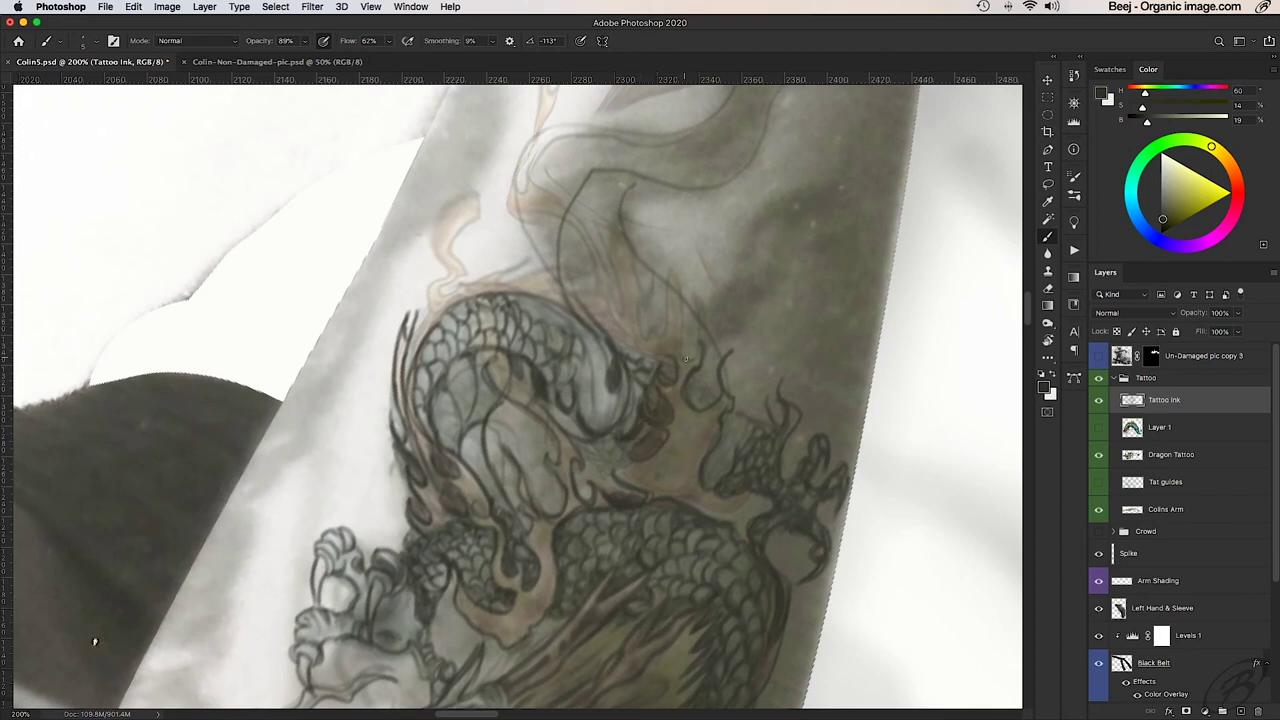
pyautogui.scroll(1, 686, 358)
pyautogui.moveTo(568, 376); pyautogui.dragTo(590, 430)
pyautogui.moveTo(540, 320); pyautogui.dragTo(585, 346)
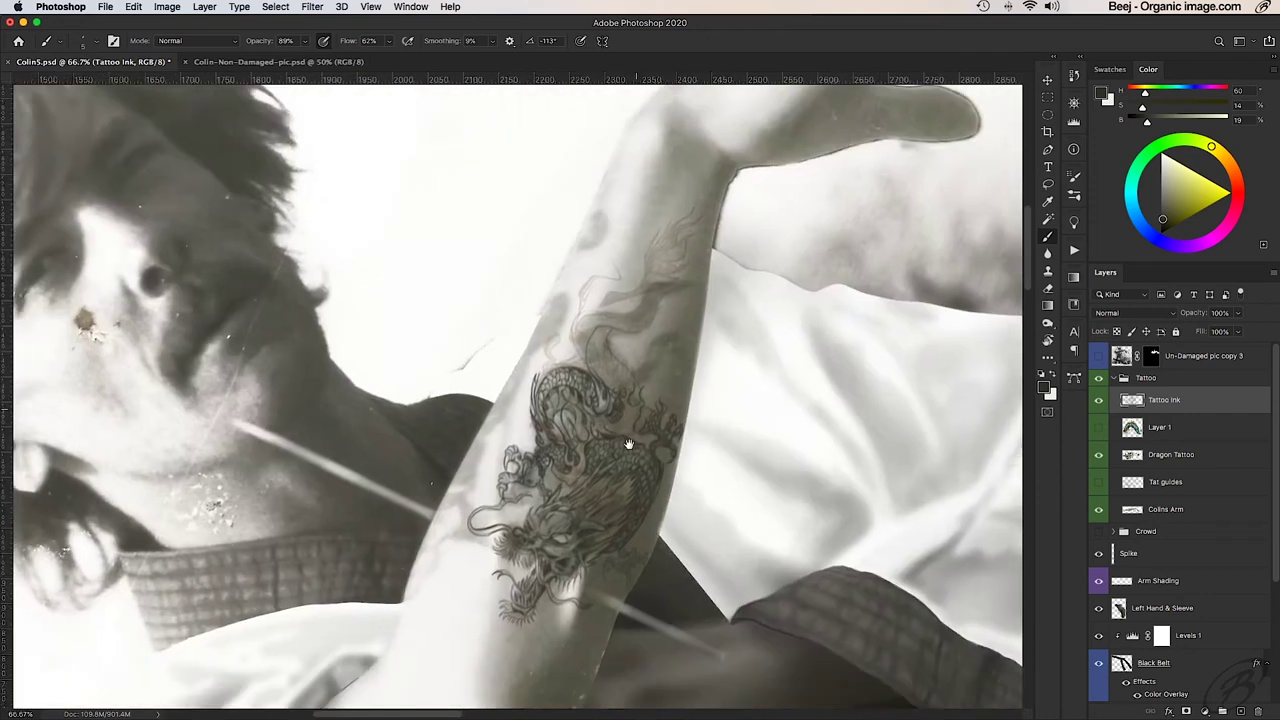
pyautogui.moveTo(490, 430)
pyautogui.mouseDown()
pyautogui.moveTo(606, 487)
pyautogui.moveTo(632, 456)
pyautogui.mouseUp()
pyautogui.scroll(2, 640, 460)
# Step: Ink flame strokes in the smoke, marks beside the jaw and the dragon's neck curve
pyautogui.moveTo(600, 505)
pyautogui.mouseDown()
pyautogui.moveTo(685, 418)
pyautogui.moveTo(622, 536)
pyautogui.mouseUp()
pyautogui.moveTo(620, 480); pyautogui.dragTo(622, 501)
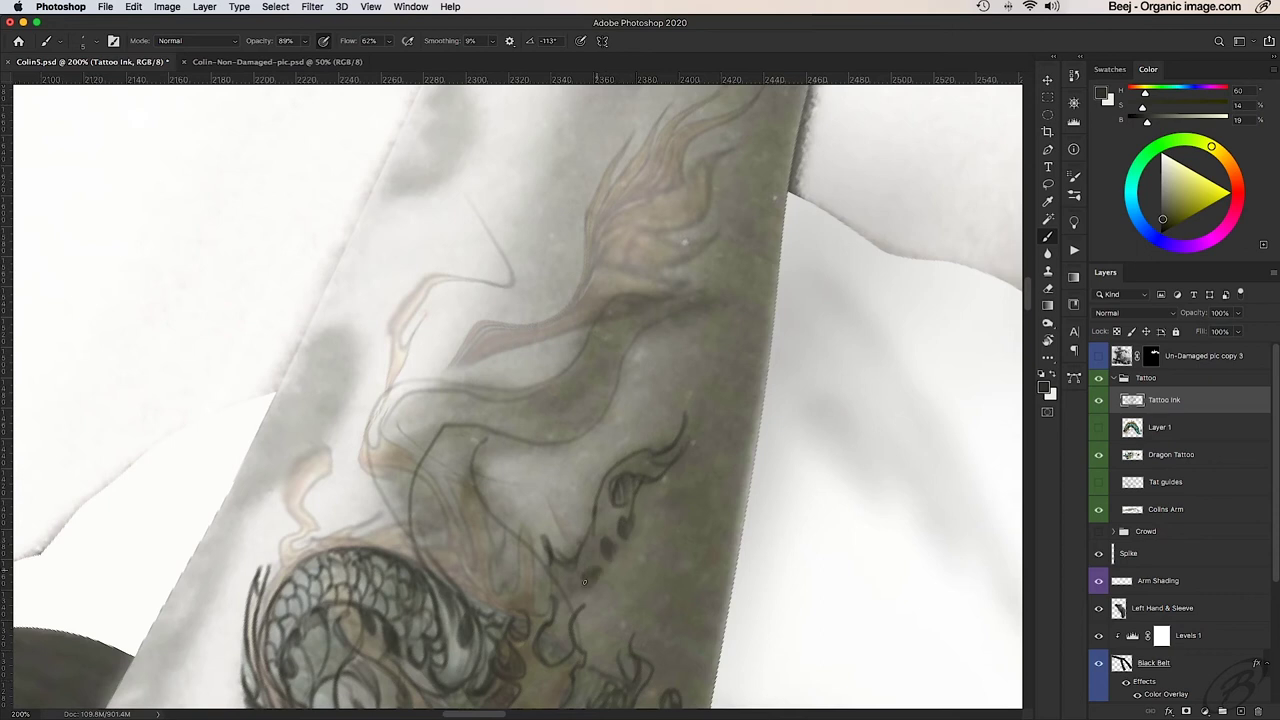
pyautogui.moveTo(585, 582); pyautogui.dragTo(572, 597)
pyautogui.moveTo(468, 434); pyautogui.dragTo(404, 500)
pyautogui.moveTo(402, 420)
pyautogui.mouseDown()
pyautogui.moveTo(410, 545)
pyautogui.moveTo(445, 582)
pyautogui.mouseUp()
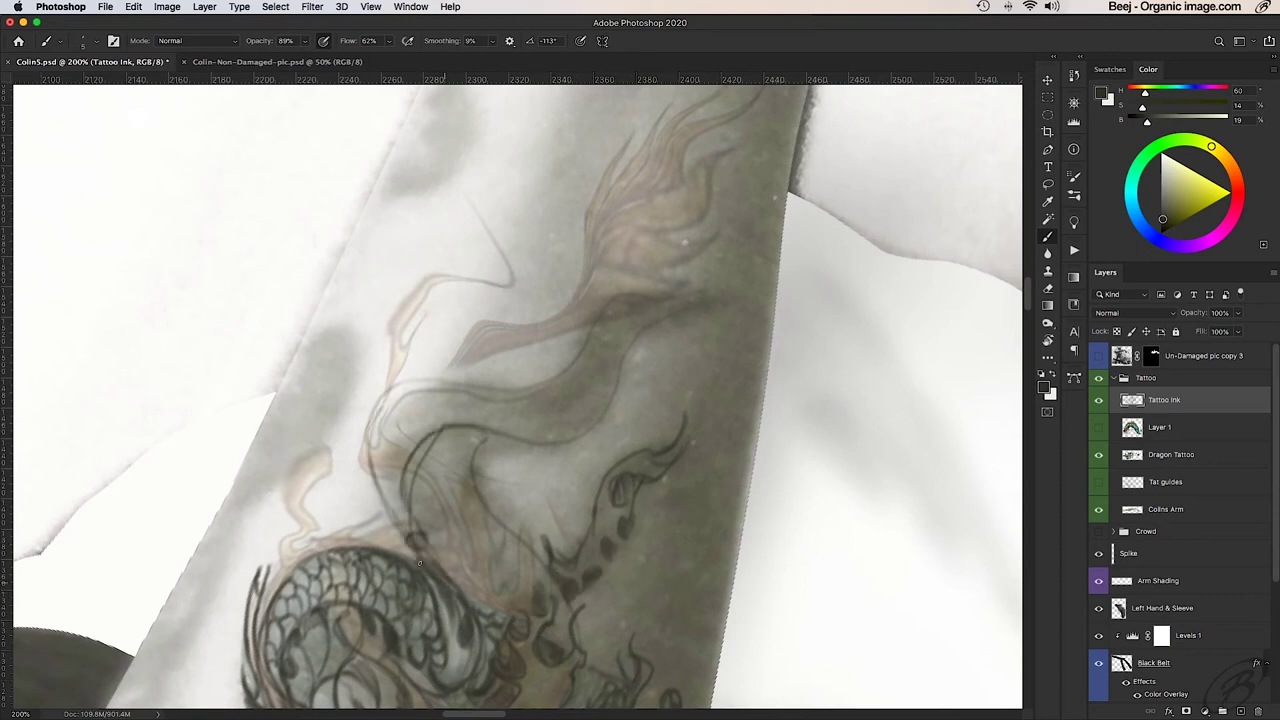
pyautogui.moveTo(392, 512)
pyautogui.mouseDown()
pyautogui.moveTo(366, 526)
pyautogui.moveTo(612, 420)
pyautogui.mouseUp()
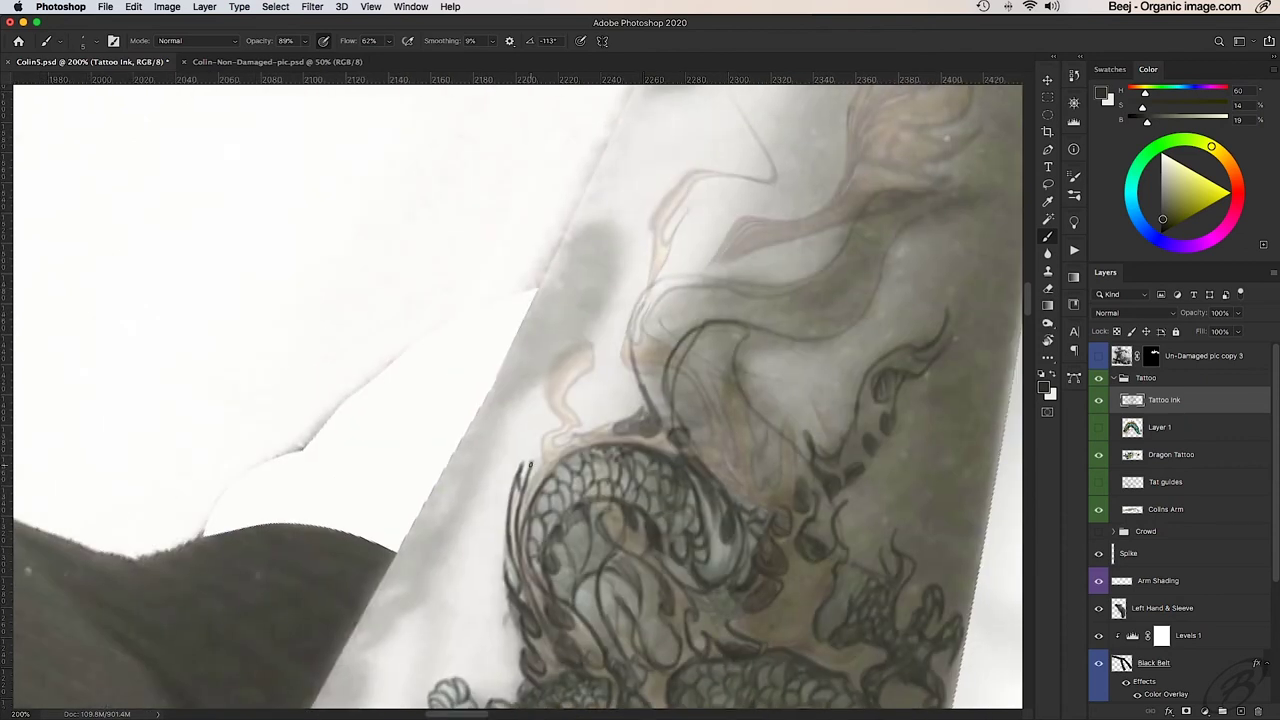
pyautogui.moveTo(540, 462); pyautogui.dragTo(522, 508)
pyautogui.moveTo(606, 382)
pyautogui.mouseDown()
pyautogui.moveTo(568, 432)
pyautogui.moveTo(618, 436)
pyautogui.moveTo(606, 370)
pyautogui.mouseUp()
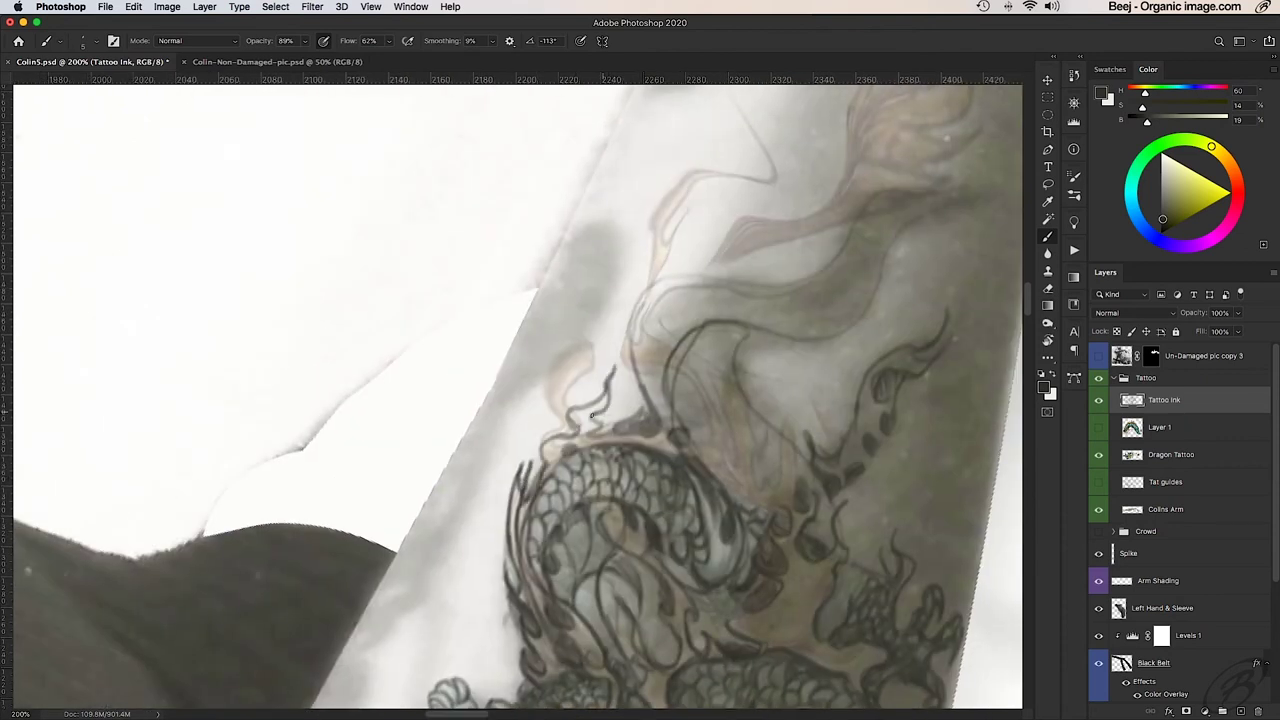
pyautogui.moveTo(590, 415); pyautogui.dragTo(625, 432)
# Step: Ink strands and dark mane strokes above and along the dragon's head
pyautogui.moveTo(723, 489)
pyautogui.mouseDown()
pyautogui.moveTo(615, 374)
pyautogui.moveTo(715, 309)
pyautogui.moveTo(585, 434)
pyautogui.mouseUp()
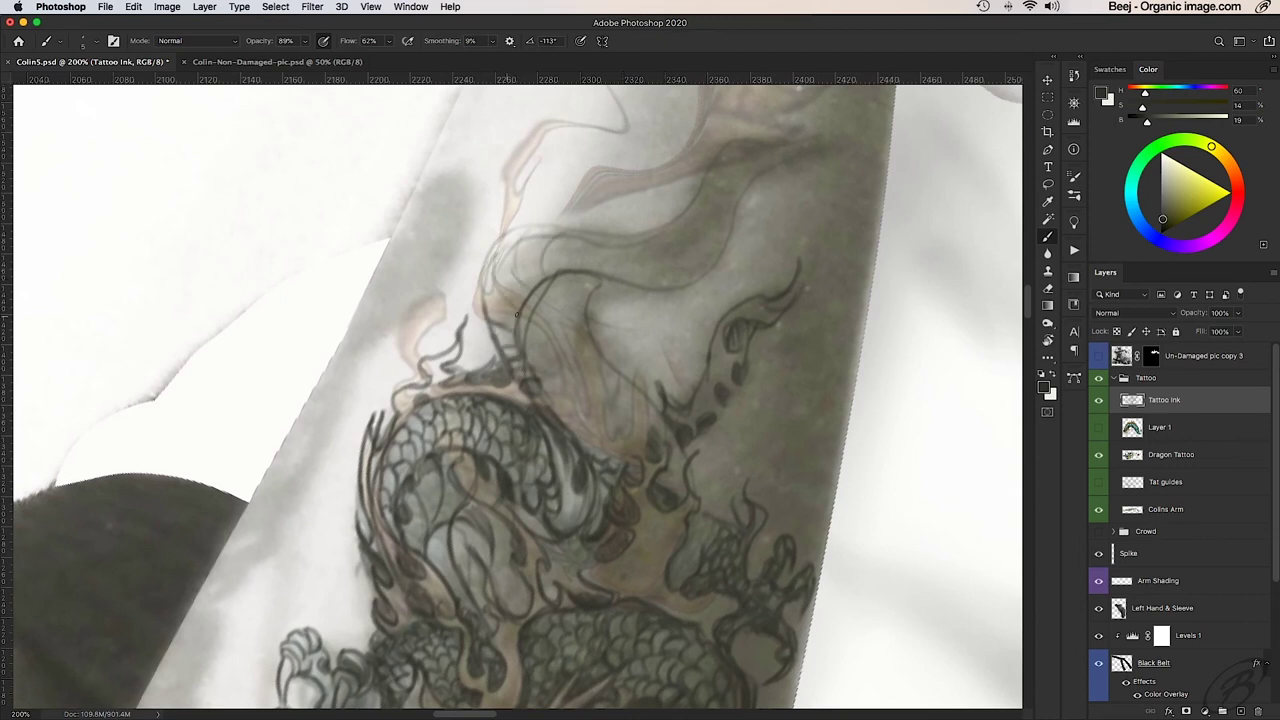
pyautogui.moveTo(517, 315)
pyautogui.mouseDown()
pyautogui.moveTo(494, 250)
pyautogui.moveTo(548, 370)
pyautogui.moveTo(616, 281)
pyautogui.mouseUp()
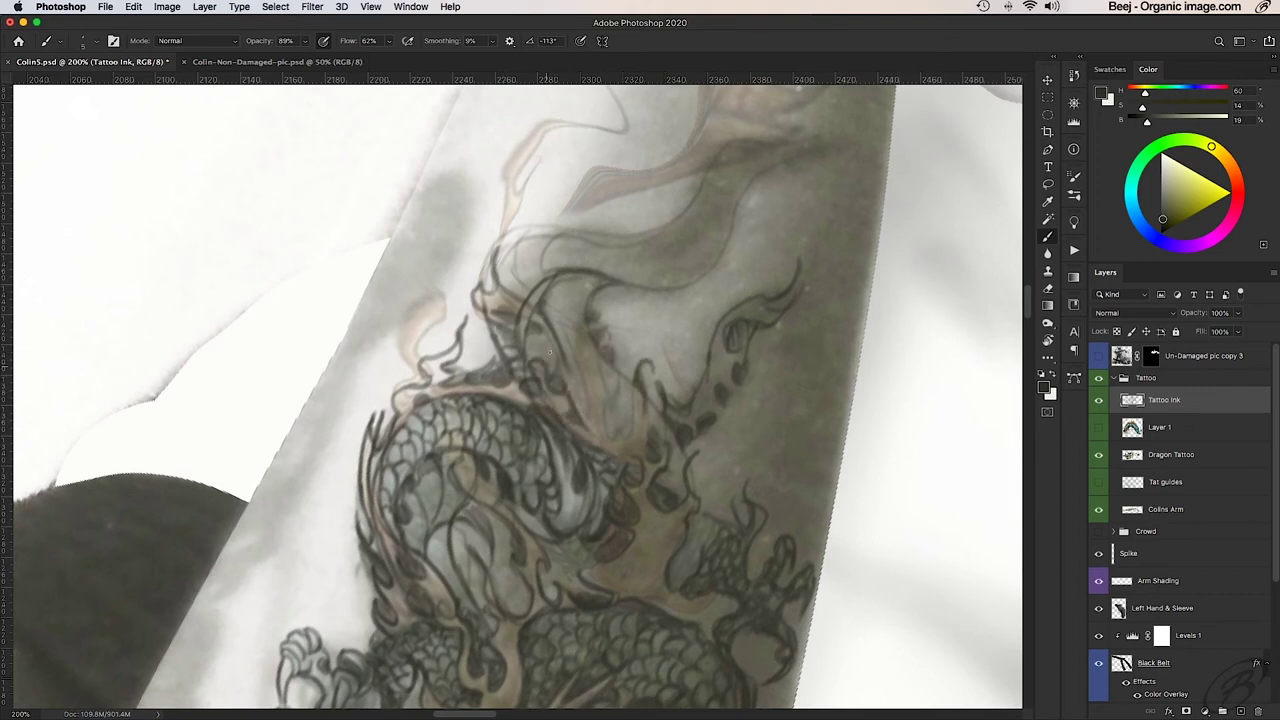
pyautogui.moveTo(549, 349); pyautogui.dragTo(600, 445)
pyautogui.scroll(3, 560, 400)
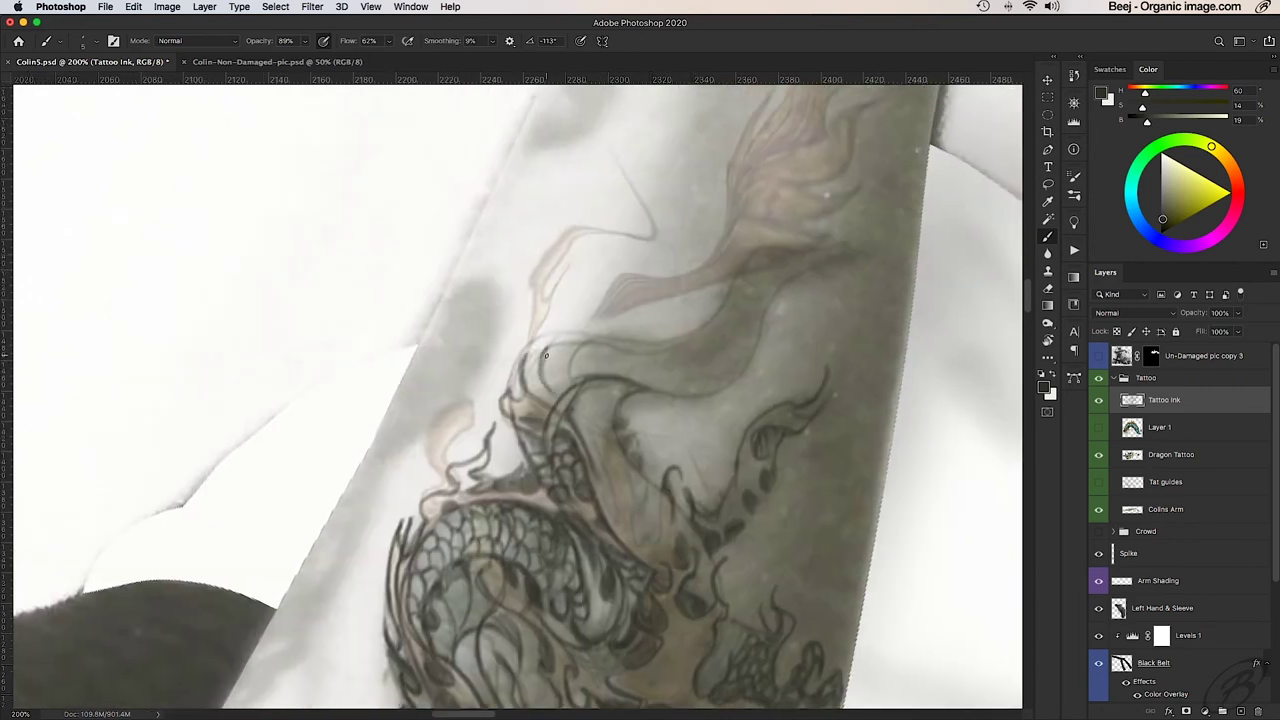
pyautogui.moveTo(590, 340)
pyautogui.mouseDown()
pyautogui.moveTo(545, 365)
pyautogui.moveTo(585, 335)
pyautogui.mouseUp()
pyautogui.moveTo(686, 332); pyautogui.dragTo(518, 358)
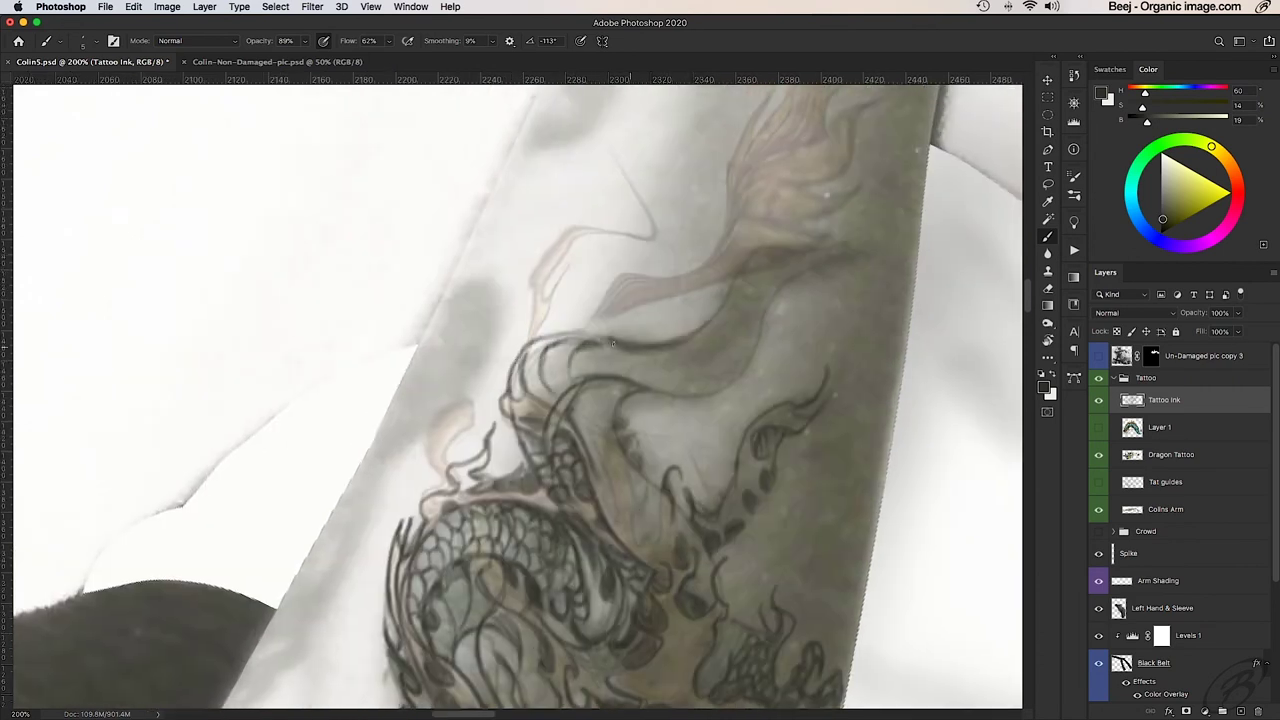
pyautogui.moveTo(628, 382); pyautogui.dragTo(588, 392)
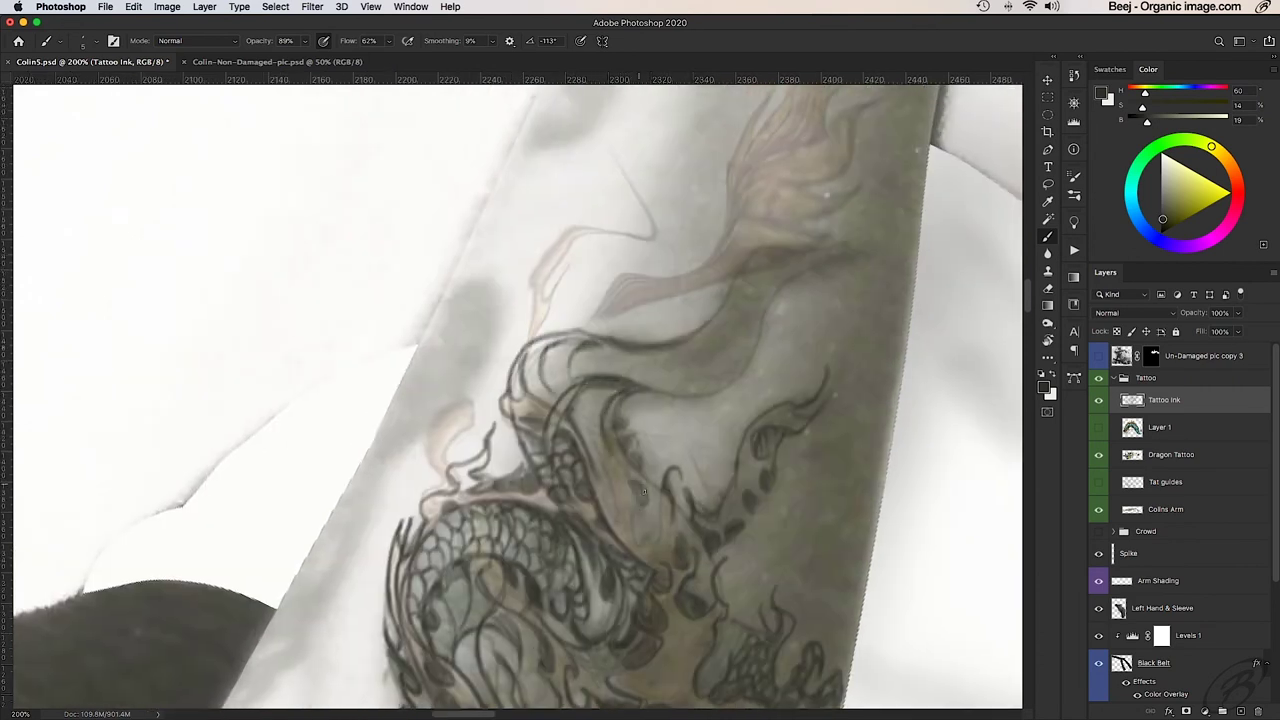
pyautogui.moveTo(643, 491); pyautogui.dragTo(658, 539)
# Step: Ink thin lines down the upper flame tip, then hide the Dragon Tattoo sketch layer
pyautogui.scroll(-3, 635, 543)
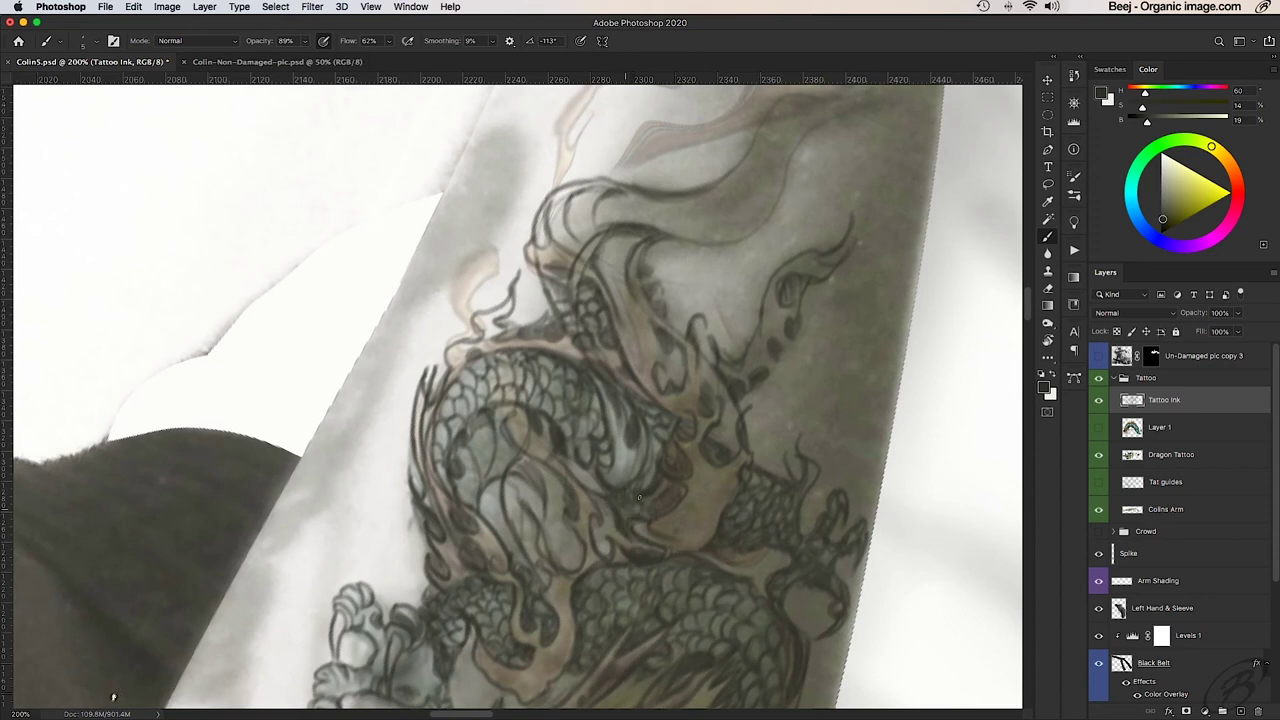
pyautogui.scroll(3, 684, 421)
pyautogui.hscroll(3, 600, 380)
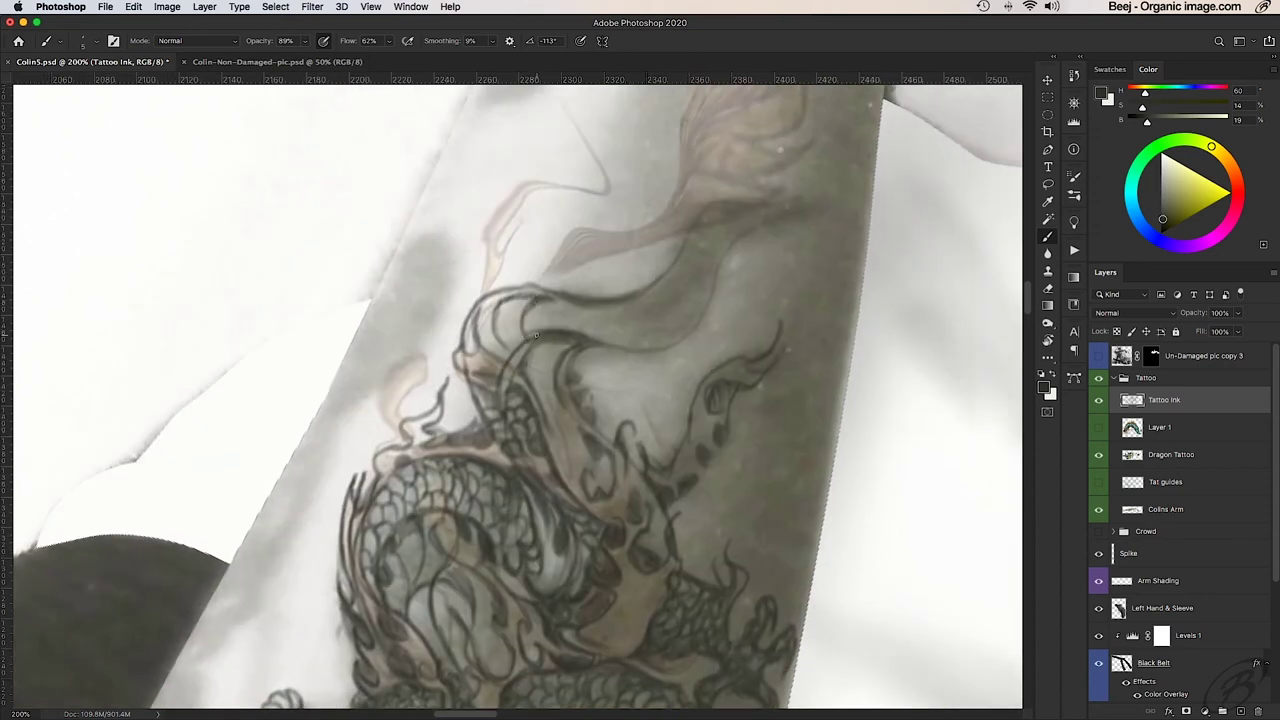
pyautogui.scroll(3, 493, 393)
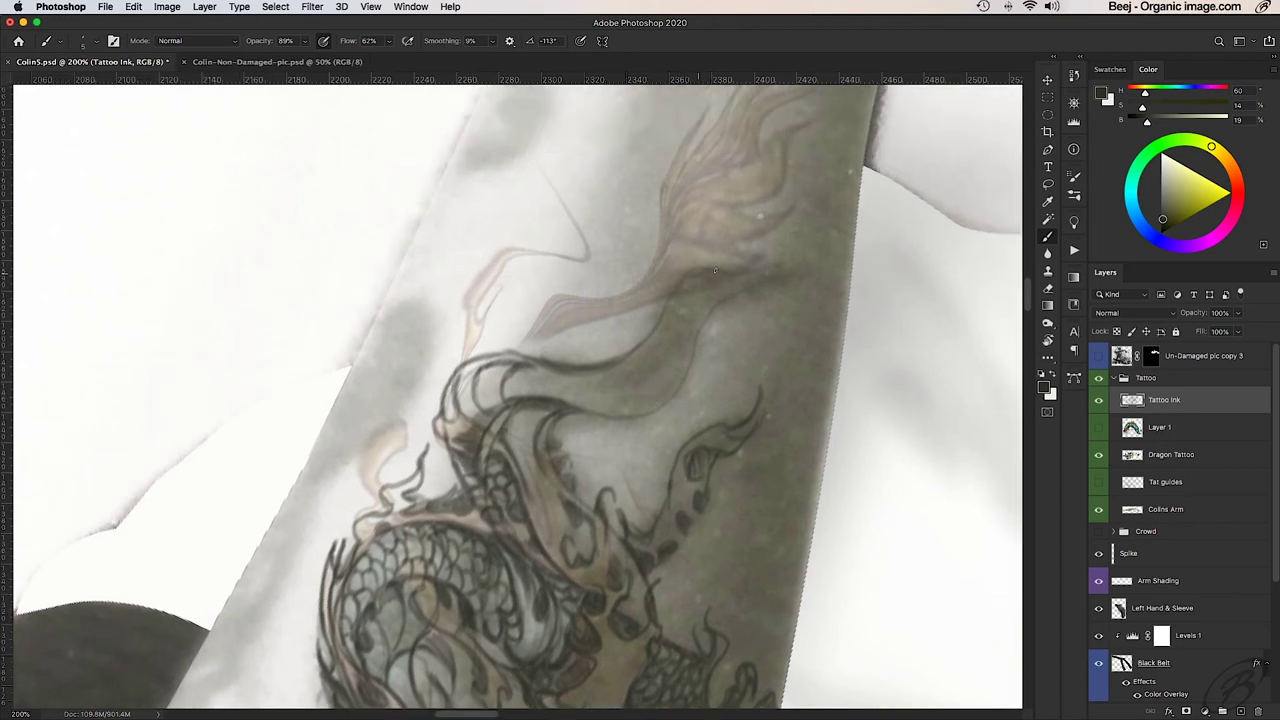
pyautogui.moveTo(700, 275); pyautogui.dragTo(815, 242)
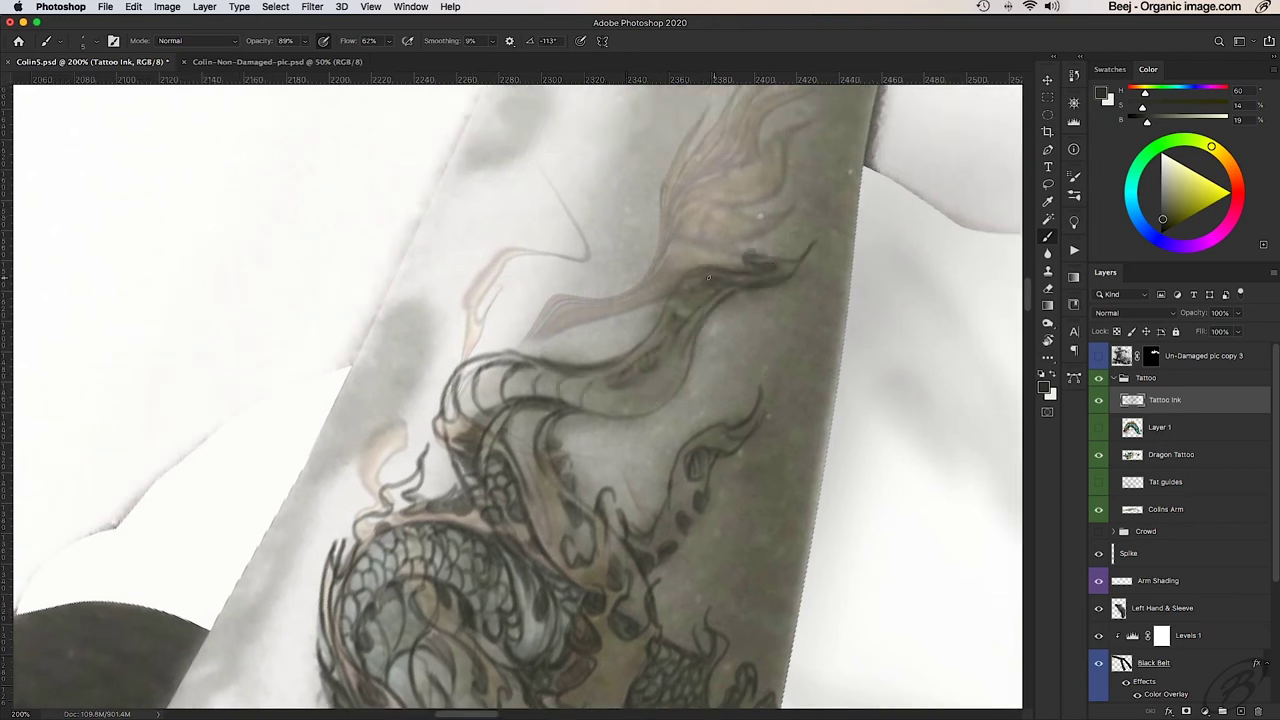
pyautogui.moveTo(708, 277)
pyautogui.mouseDown()
pyautogui.moveTo(684, 364)
pyautogui.moveTo(690, 315)
pyautogui.moveTo(480, 420)
pyautogui.moveTo(590, 555)
pyautogui.moveTo(491, 464)
pyautogui.mouseUp()
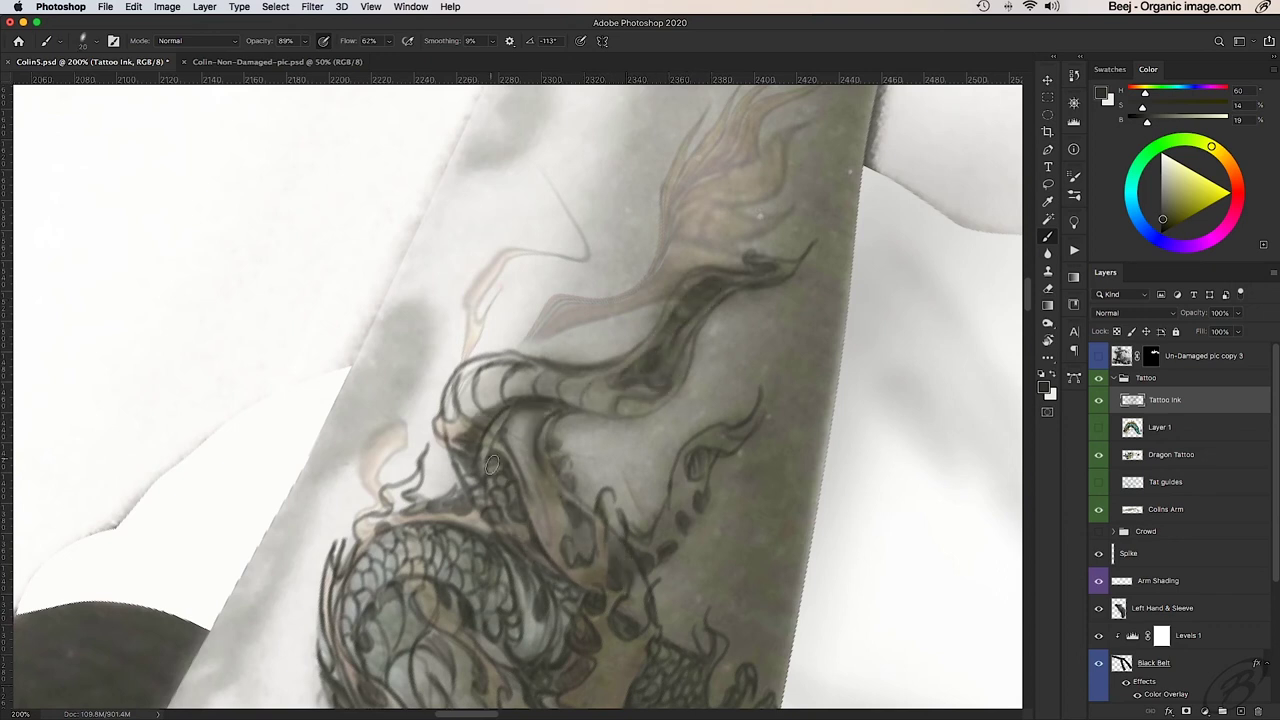
pyautogui.press('super+minus')
pyautogui.press('super+minus')
pyautogui.click(1099, 454)
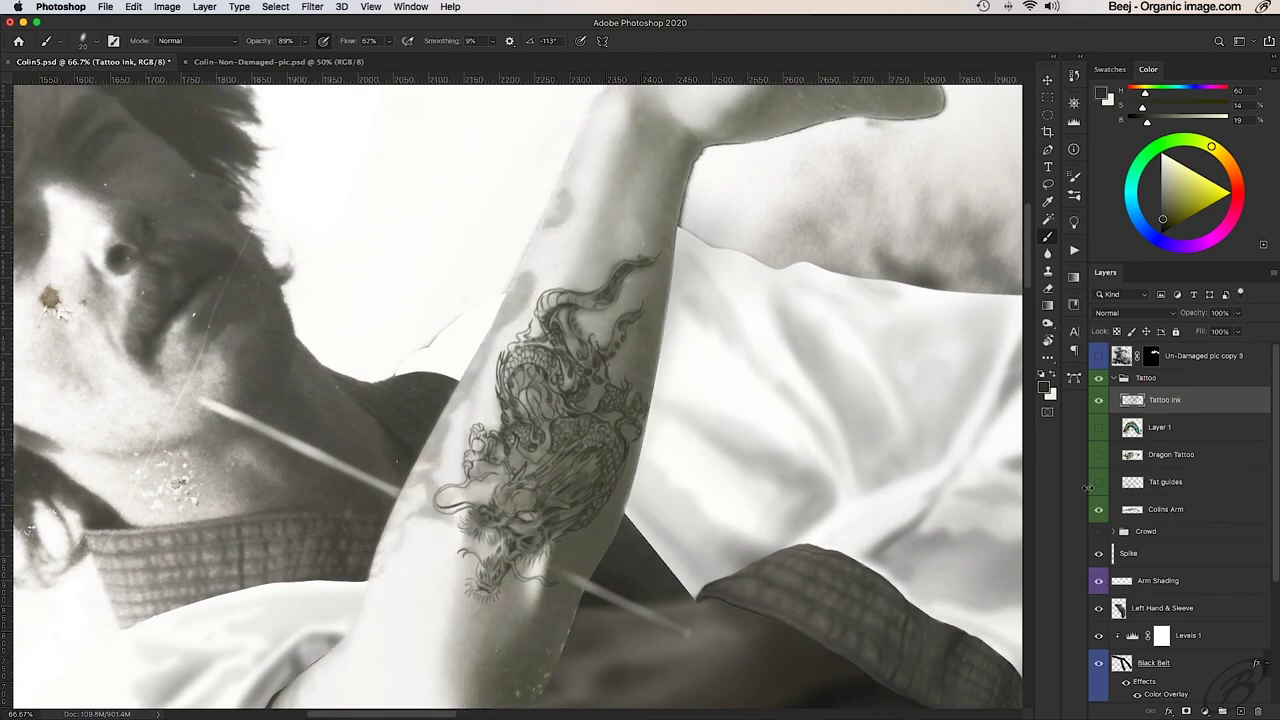
# Step: Rotate the brush tip and shade the dragon's mouth, beard and head scales
pyautogui.press('super+plus')
pyautogui.press('super+plus')
pyautogui.press('F5')
pyautogui.press('F5')
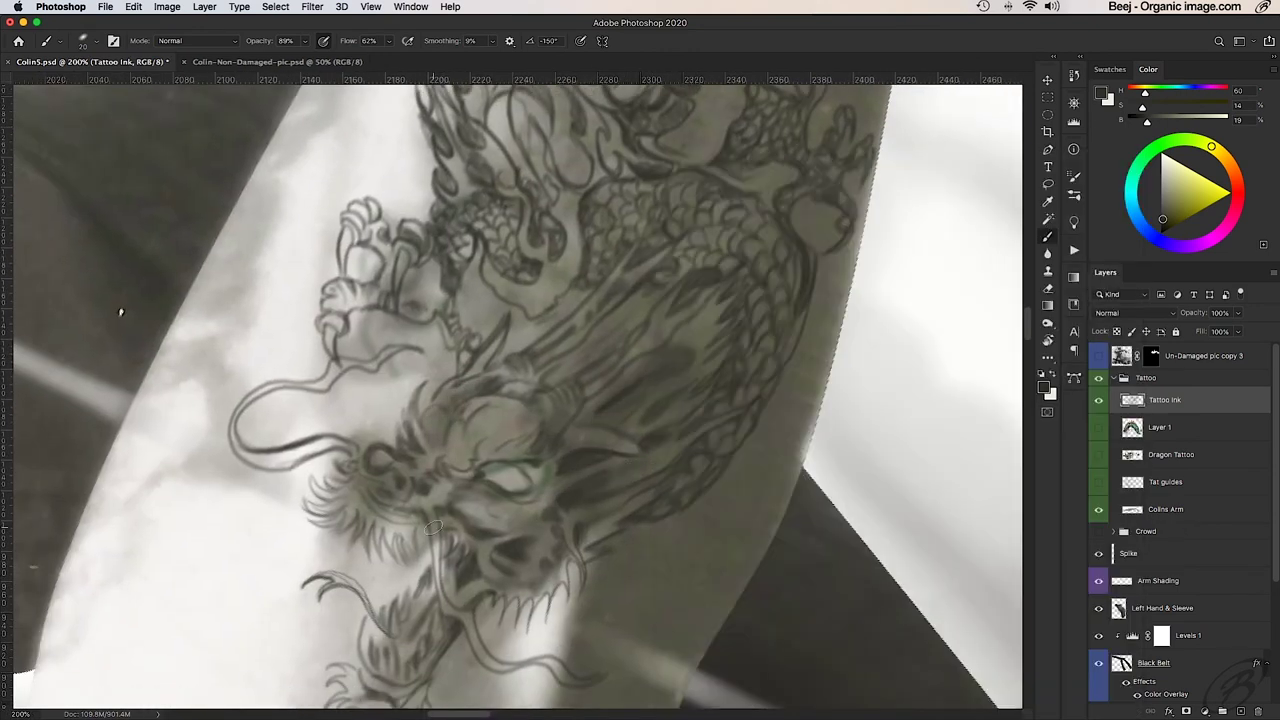
pyautogui.moveTo(433, 527)
pyautogui.mouseDown()
pyautogui.moveTo(470, 600)
pyautogui.moveTo(350, 700)
pyautogui.mouseUp()
pyautogui.moveTo(540, 540); pyautogui.dragTo(515, 575)
pyautogui.moveTo(570, 400); pyautogui.dragTo(495, 460)
pyautogui.moveTo(550, 215); pyautogui.dragTo(470, 300)
pyautogui.moveTo(470, 210); pyautogui.dragTo(404, 223)
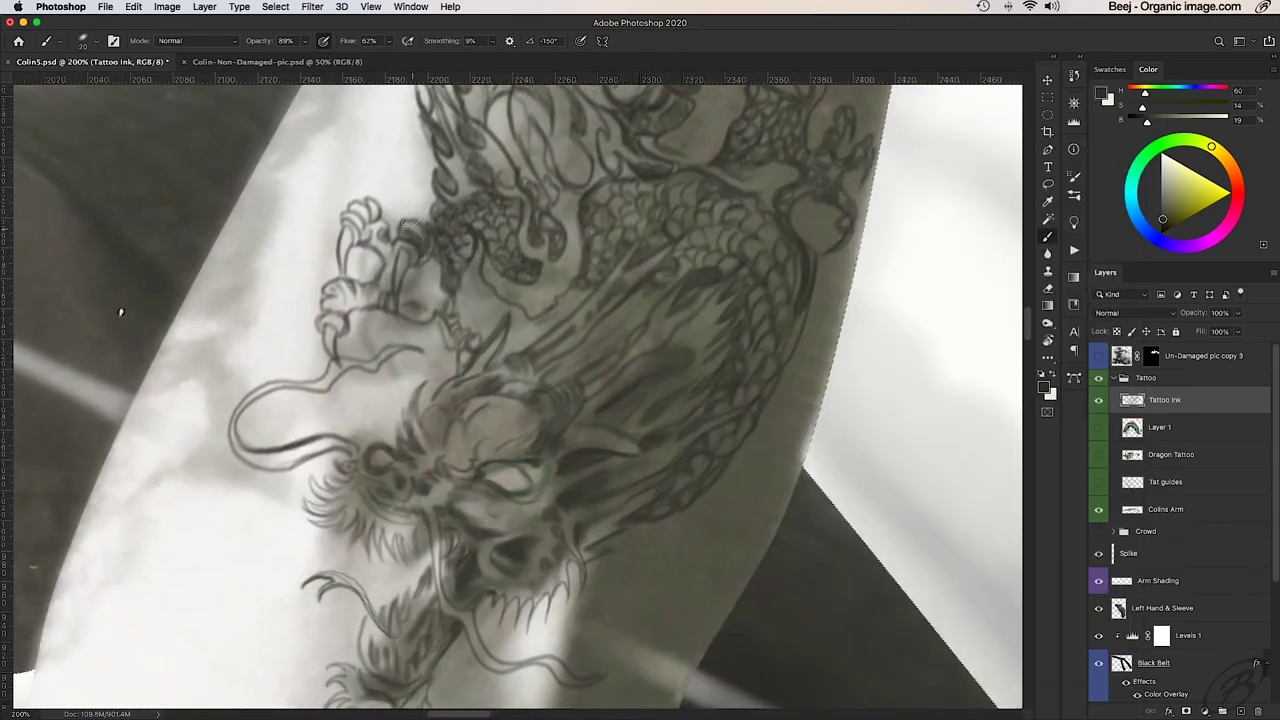
# Step: Shade the dragon's body and upper head, and ink lines along the head, flames and neck
pyautogui.moveTo(750, 360)
pyautogui.mouseDown()
pyautogui.moveTo(540, 470)
pyautogui.moveTo(450, 360)
pyautogui.mouseUp()
pyautogui.moveTo(380, 390)
pyautogui.mouseDown()
pyautogui.moveTo(417, 348)
pyautogui.moveTo(477, 538)
pyautogui.mouseUp()
pyautogui.moveTo(600, 380)
pyautogui.mouseDown()
pyautogui.moveTo(612, 440)
pyautogui.moveTo(670, 495)
pyautogui.mouseUp()
pyautogui.moveTo(460, 295); pyautogui.dragTo(365, 370)
pyautogui.moveTo(390, 280)
pyautogui.mouseDown()
pyautogui.moveTo(343, 291)
pyautogui.moveTo(393, 441)
pyautogui.moveTo(588, 236)
pyautogui.mouseUp()
pyautogui.moveTo(572, 280); pyautogui.dragTo(775, 130)
pyautogui.moveTo(670, 185); pyautogui.dragTo(646, 246)
pyautogui.moveTo(478, 362)
pyautogui.mouseDown()
pyautogui.moveTo(500, 287)
pyautogui.moveTo(600, 480)
pyautogui.mouseUp()
pyautogui.moveTo(495, 440); pyautogui.dragTo(550, 545)
pyautogui.moveTo(430, 440)
pyautogui.mouseDown()
pyautogui.moveTo(350, 510)
pyautogui.moveTo(330, 610)
pyautogui.mouseUp()
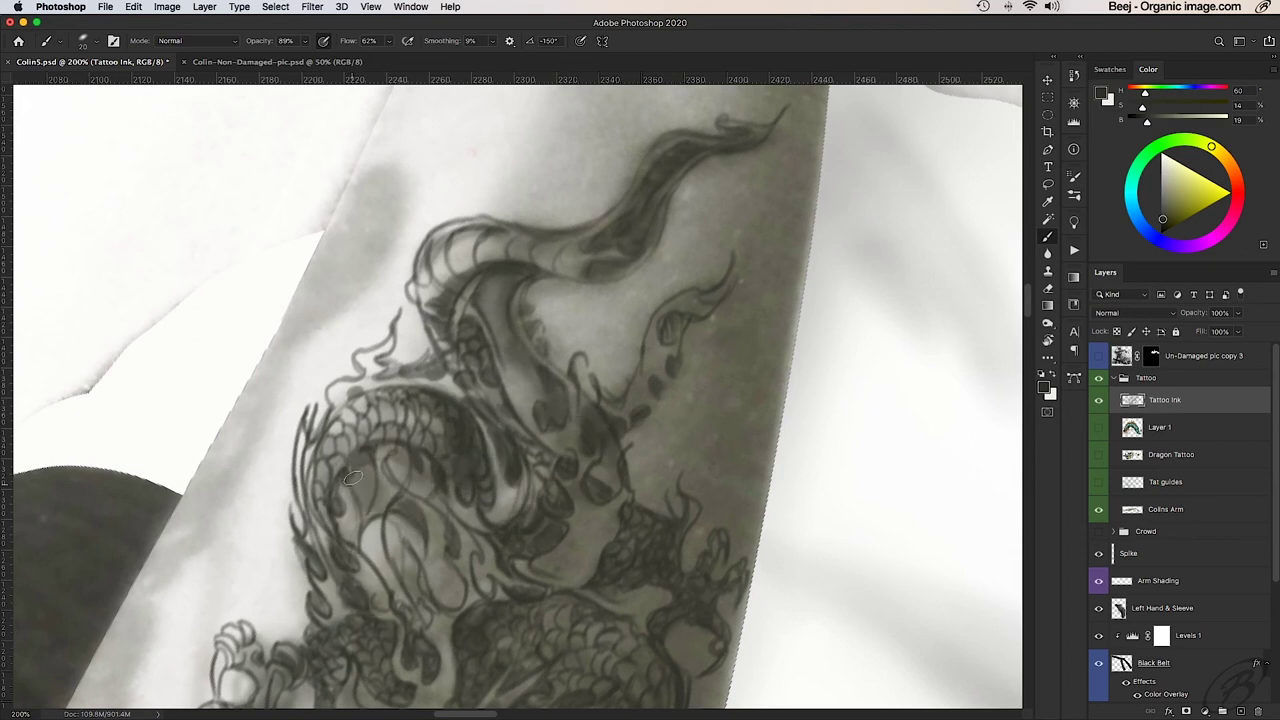
# Step: Toggle the Colins Arm layer and Tattoo group on and off to compare the tattoo
pyautogui.scroll(-4, 353, 478)
pyautogui.scroll(1, 507, 458)
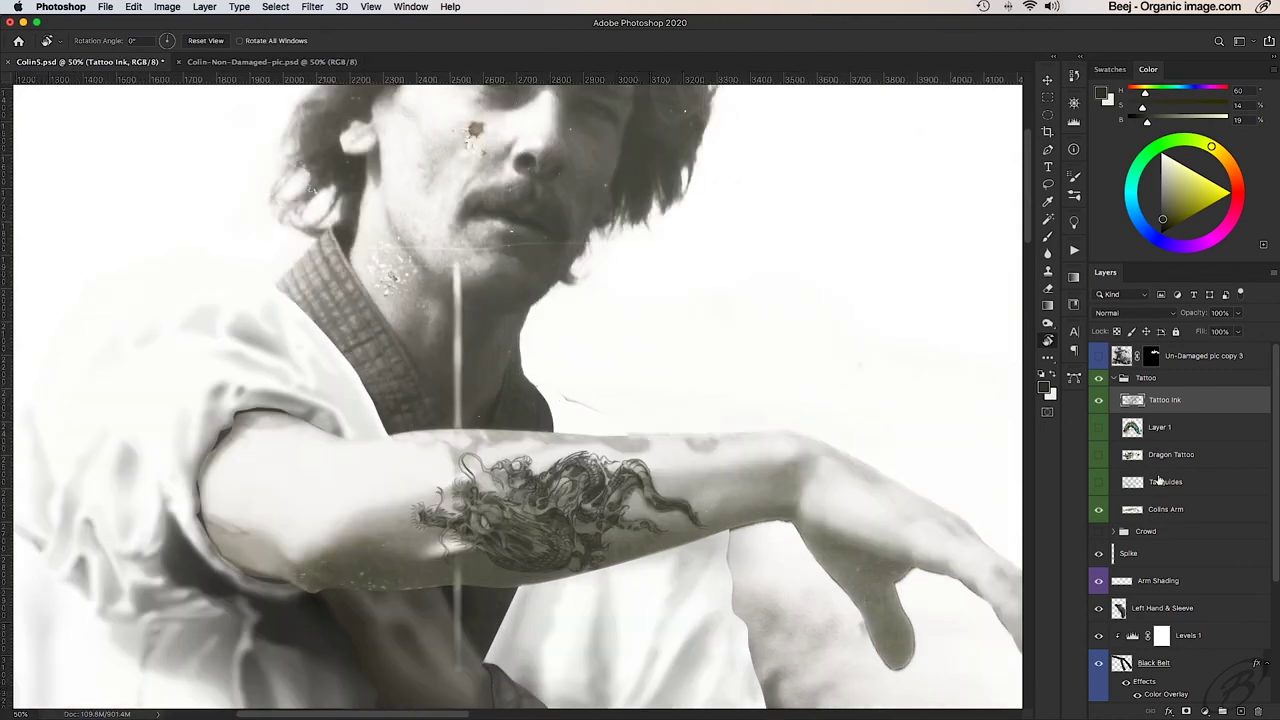
pyautogui.click(1099, 509)
pyautogui.click(1099, 509)
pyautogui.press('super+minus')
pyautogui.click(1115, 378)
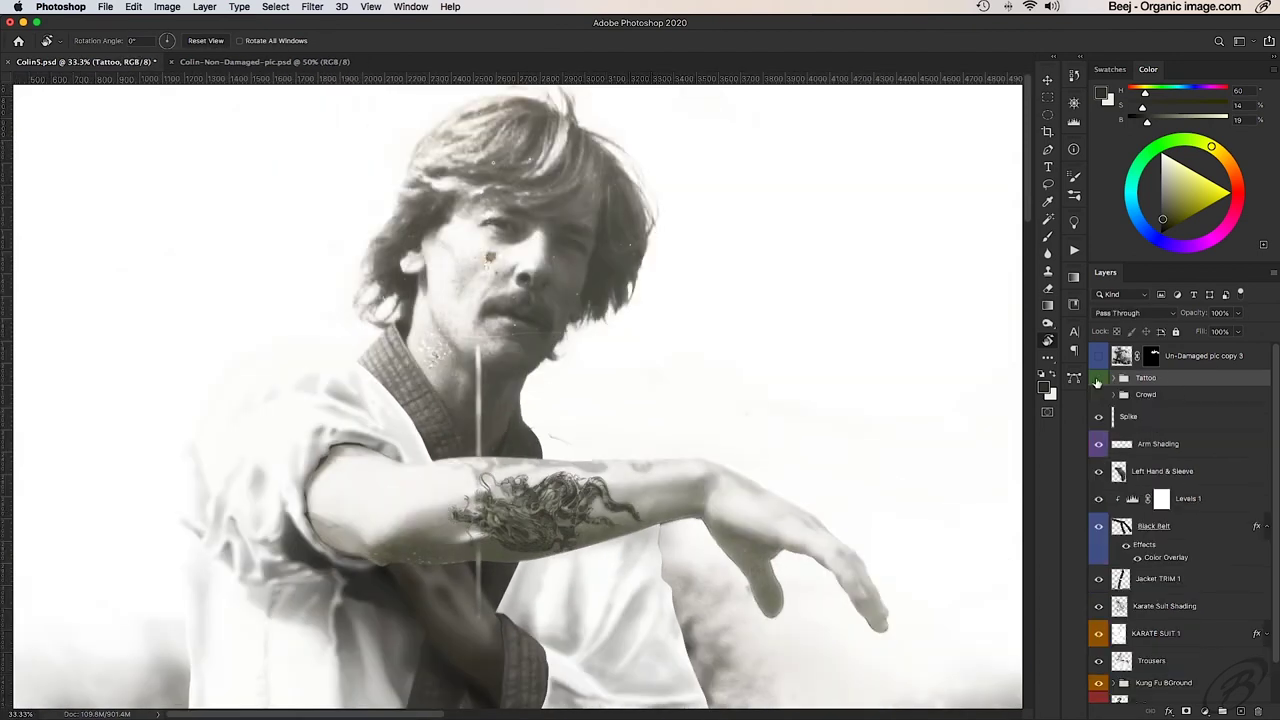
pyautogui.click(1099, 509)
pyautogui.click(1115, 378)
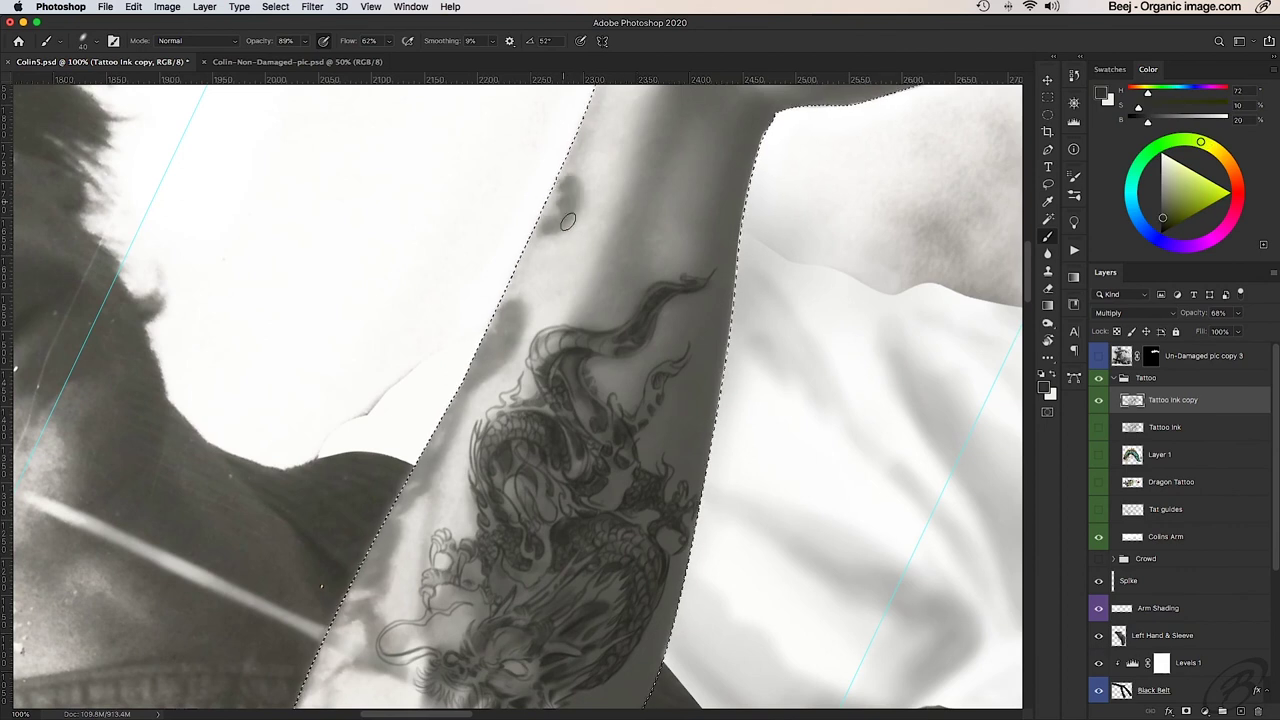
# Step: Reload the arm selection and paint darker shadows along the elbow, upper arm and shoulder edges
pyautogui.press('super+h')
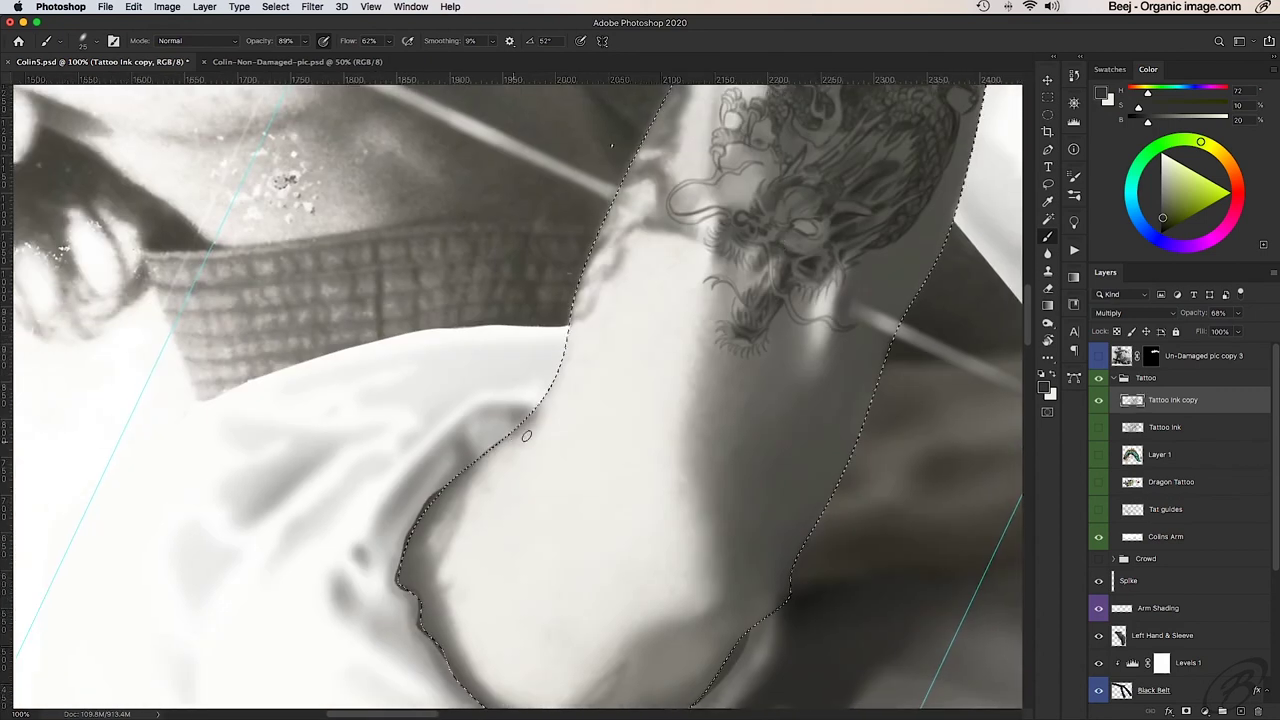
pyautogui.moveTo(424, 578); pyautogui.dragTo(414, 557)
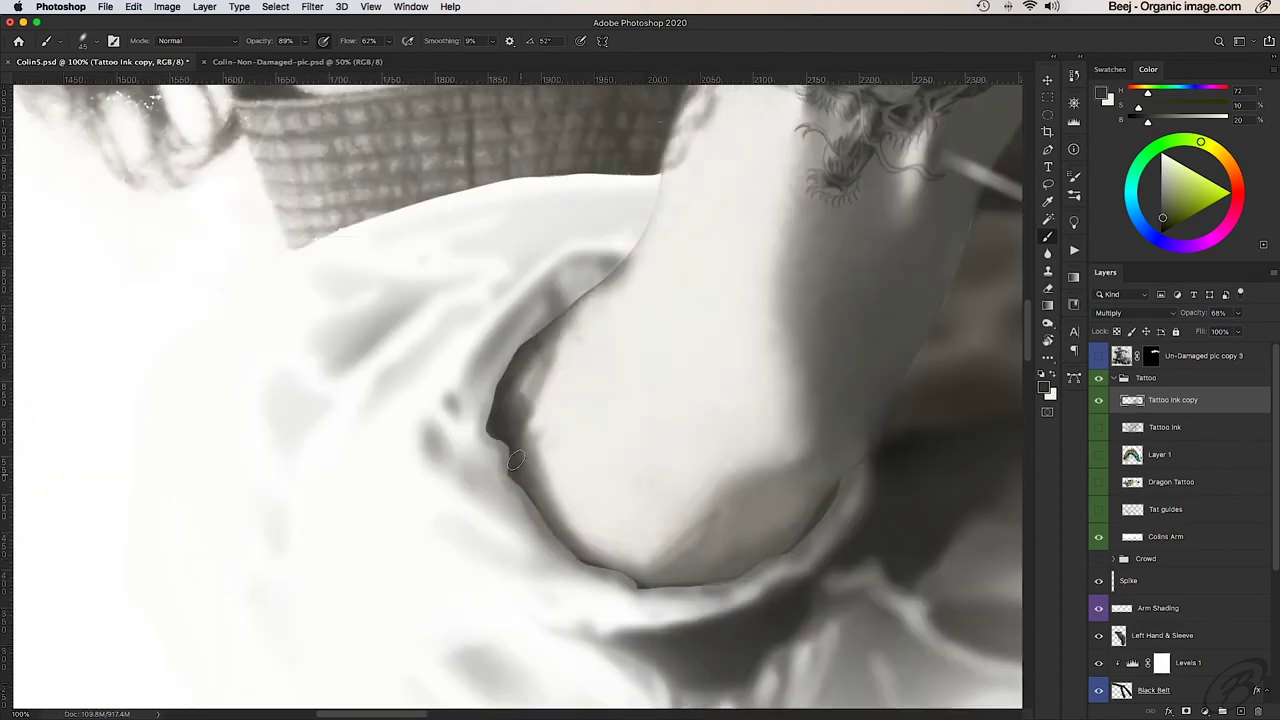
pyautogui.moveTo(515, 460); pyautogui.dragTo(845, 483)
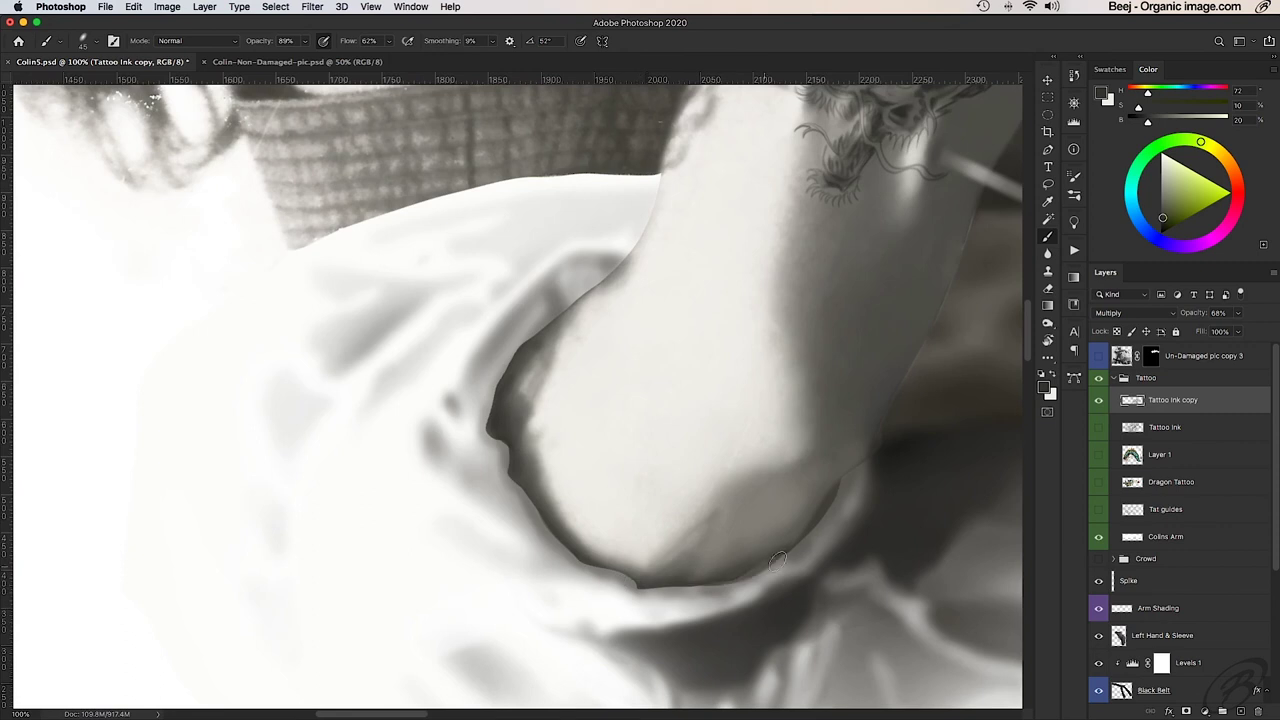
pyautogui.moveTo(733, 580); pyautogui.dragTo(659, 174)
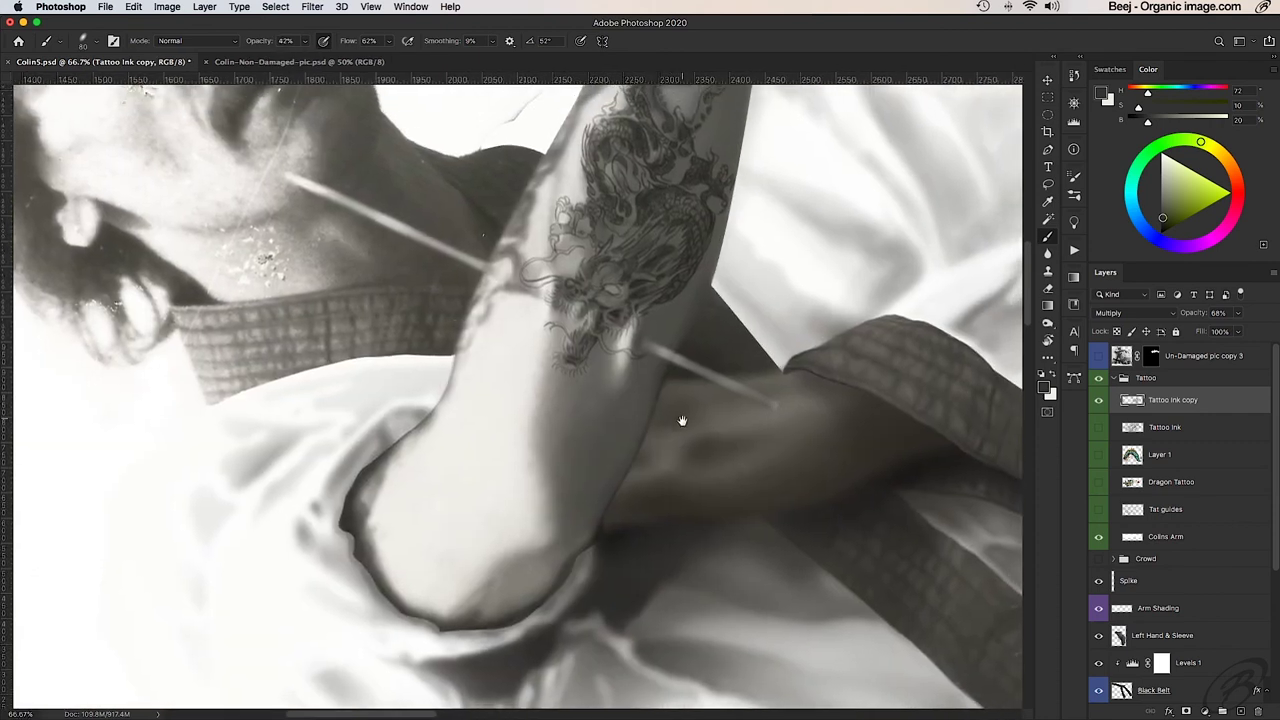
pyautogui.moveTo(640, 440); pyautogui.dragTo(490, 622)
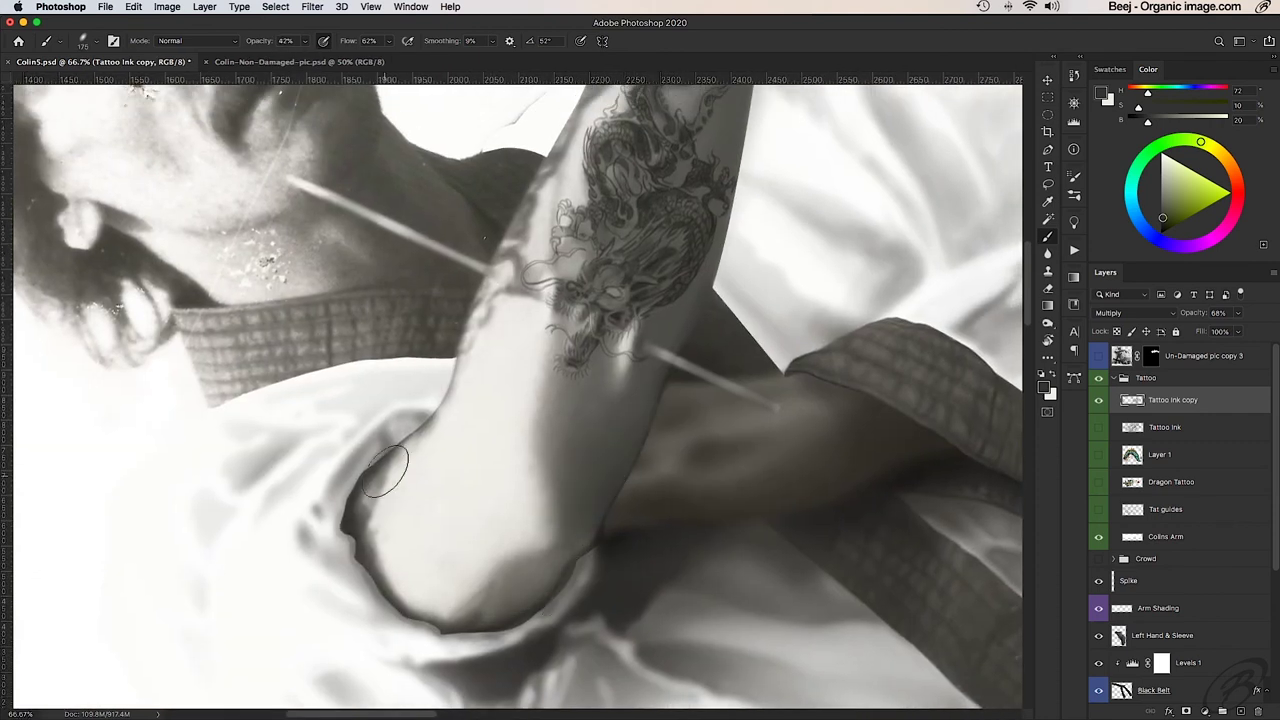
pyautogui.moveTo(457, 350); pyautogui.dragTo(570, 198)
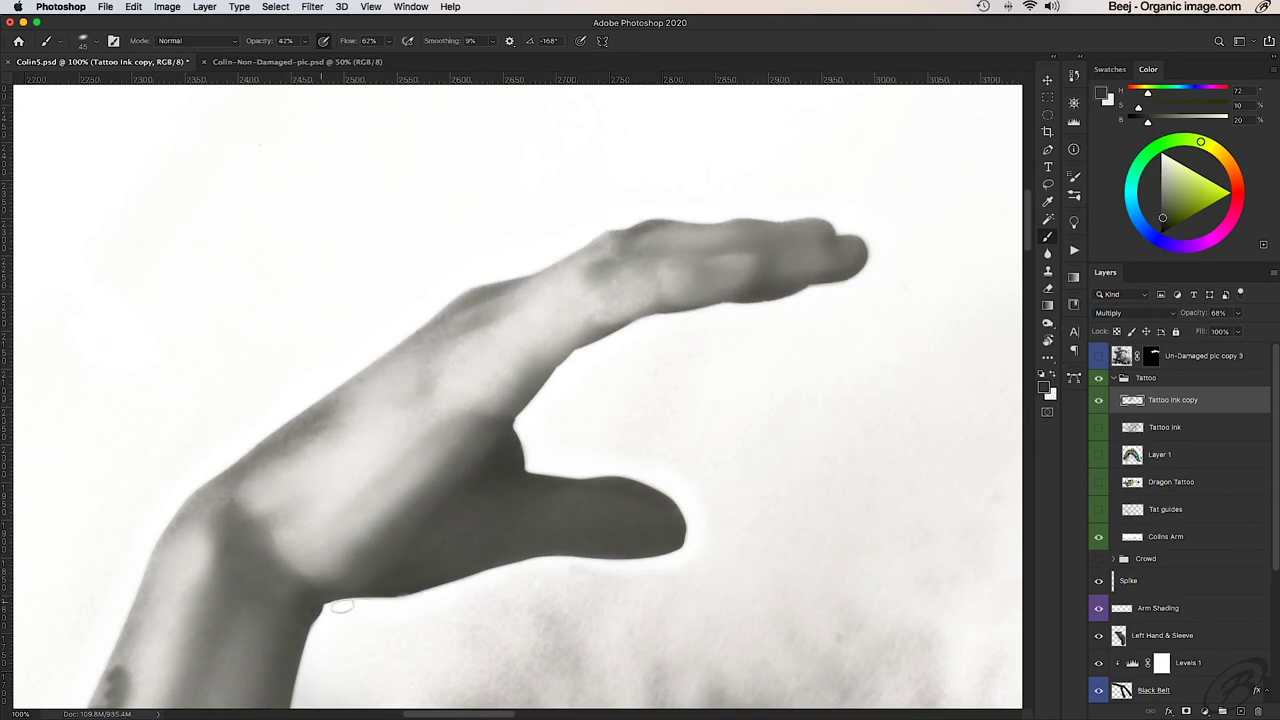
pyautogui.moveTo(341, 605); pyautogui.dragTo(577, 404)
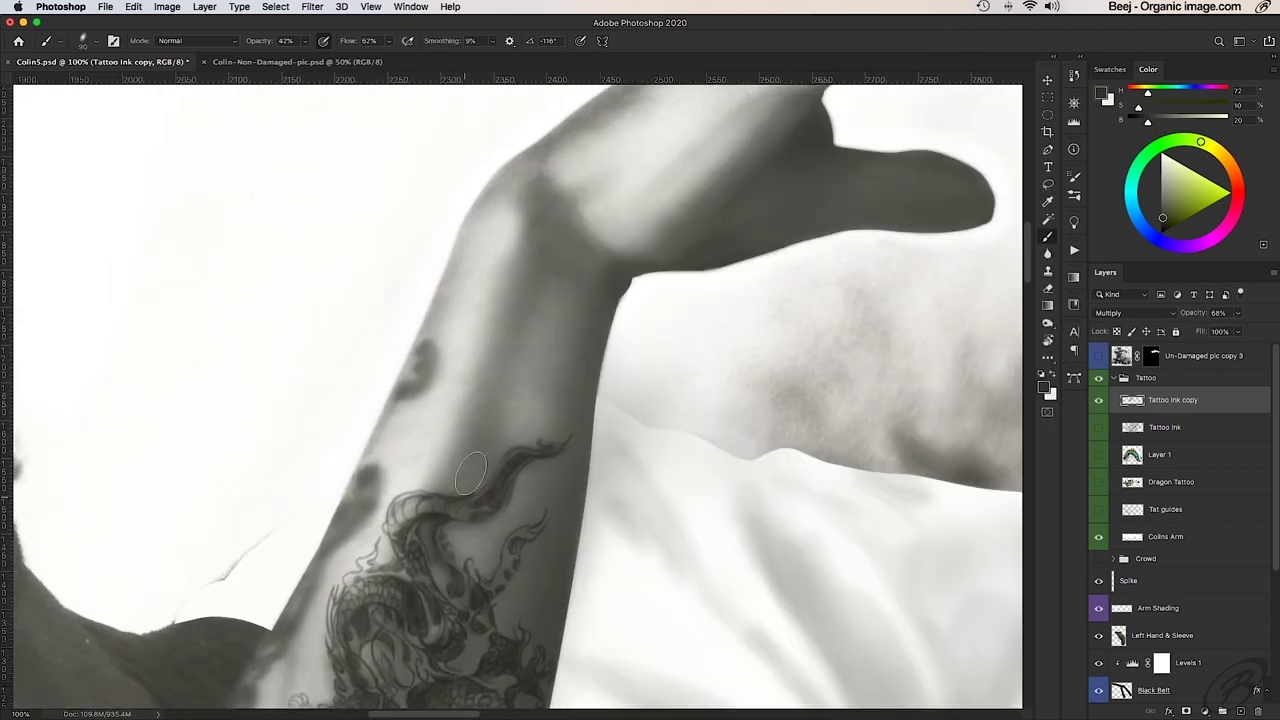
pyautogui.hotkey('ctrl', '-')
pyautogui.hotkey('ctrl', '-')
pyautogui.hotkey('ctrl', '-')
# Step: Straighten the rotated canvas view and zoom in on the tattooed forearm
pyautogui.press('r')
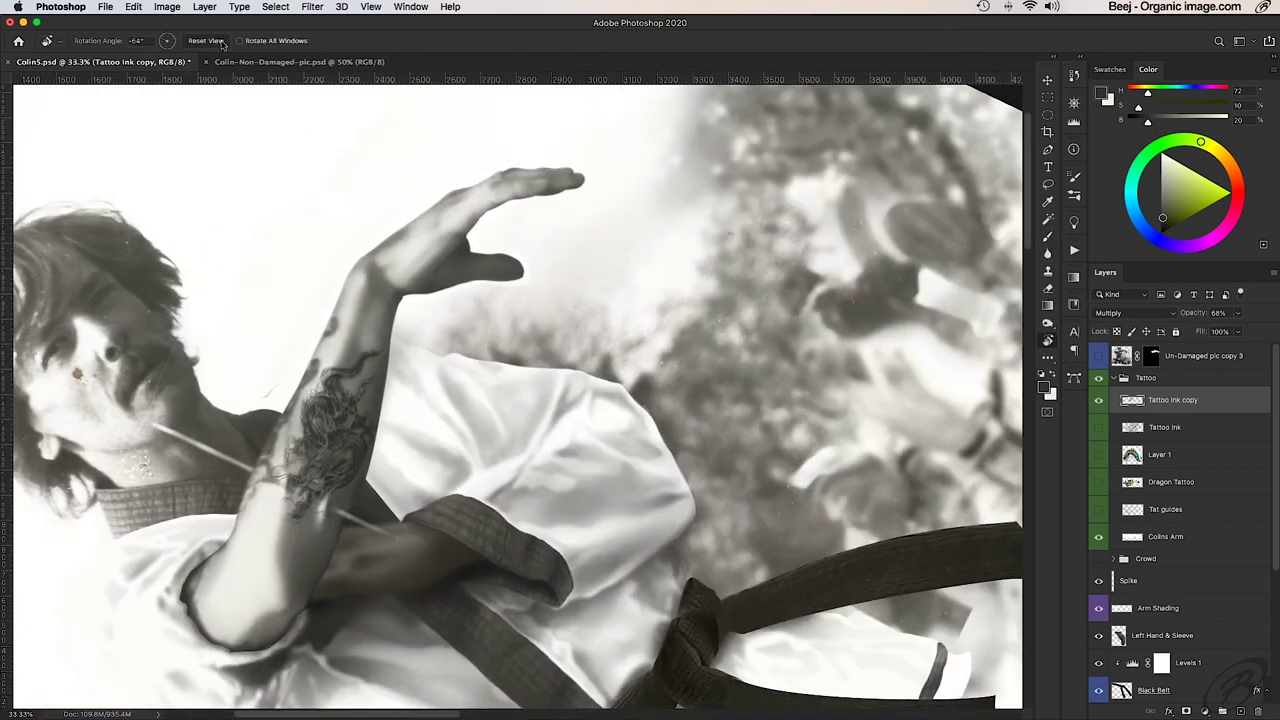
pyautogui.moveTo(687, 514); pyautogui.dragTo(884, 345)
pyautogui.hotkey('ctrl', '+')
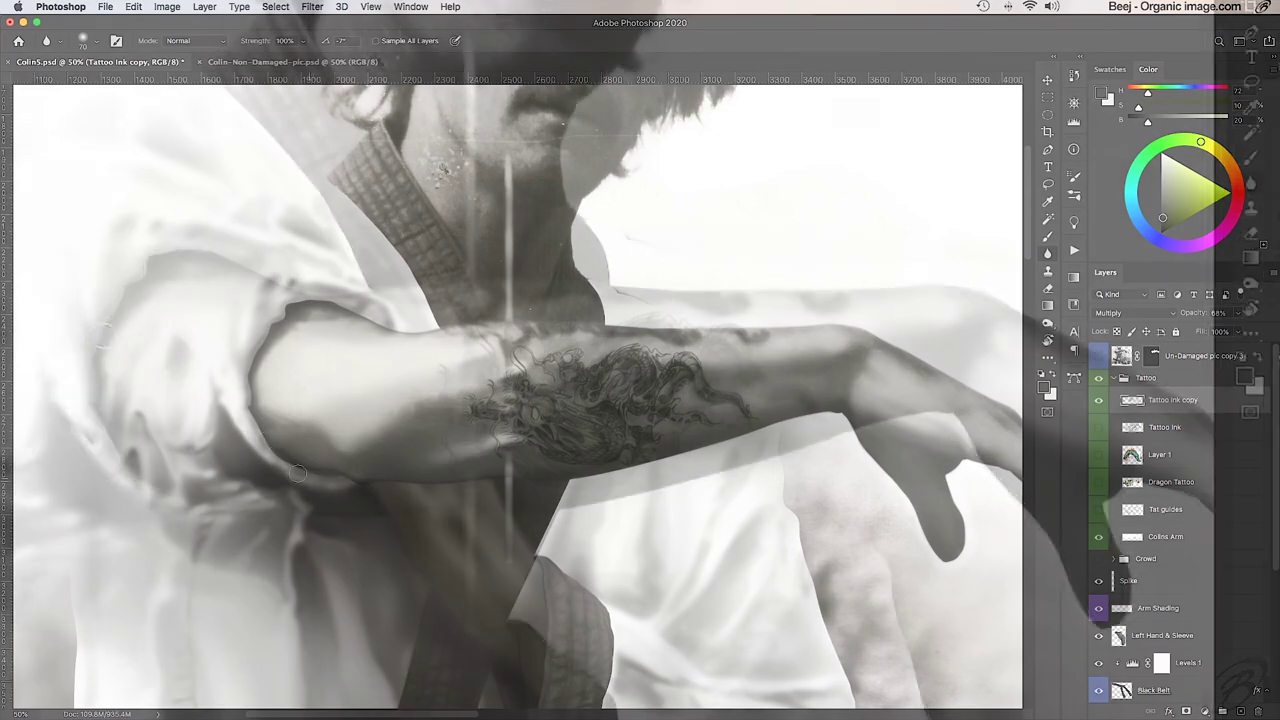